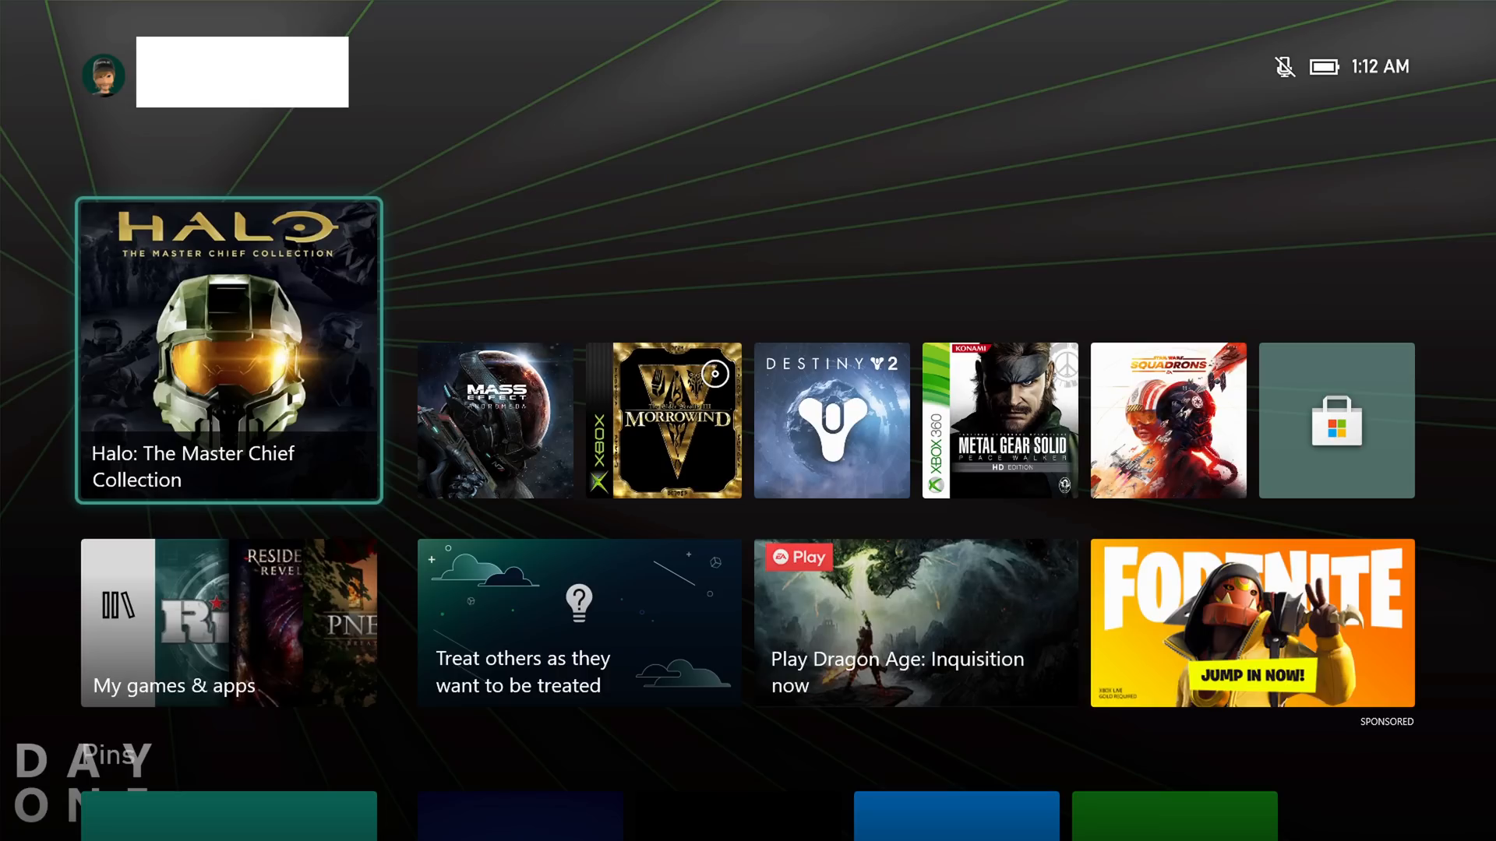
Bring up the Xbox dashboard search for games, apps and the Store.
{"action": "key", "text": "y"}
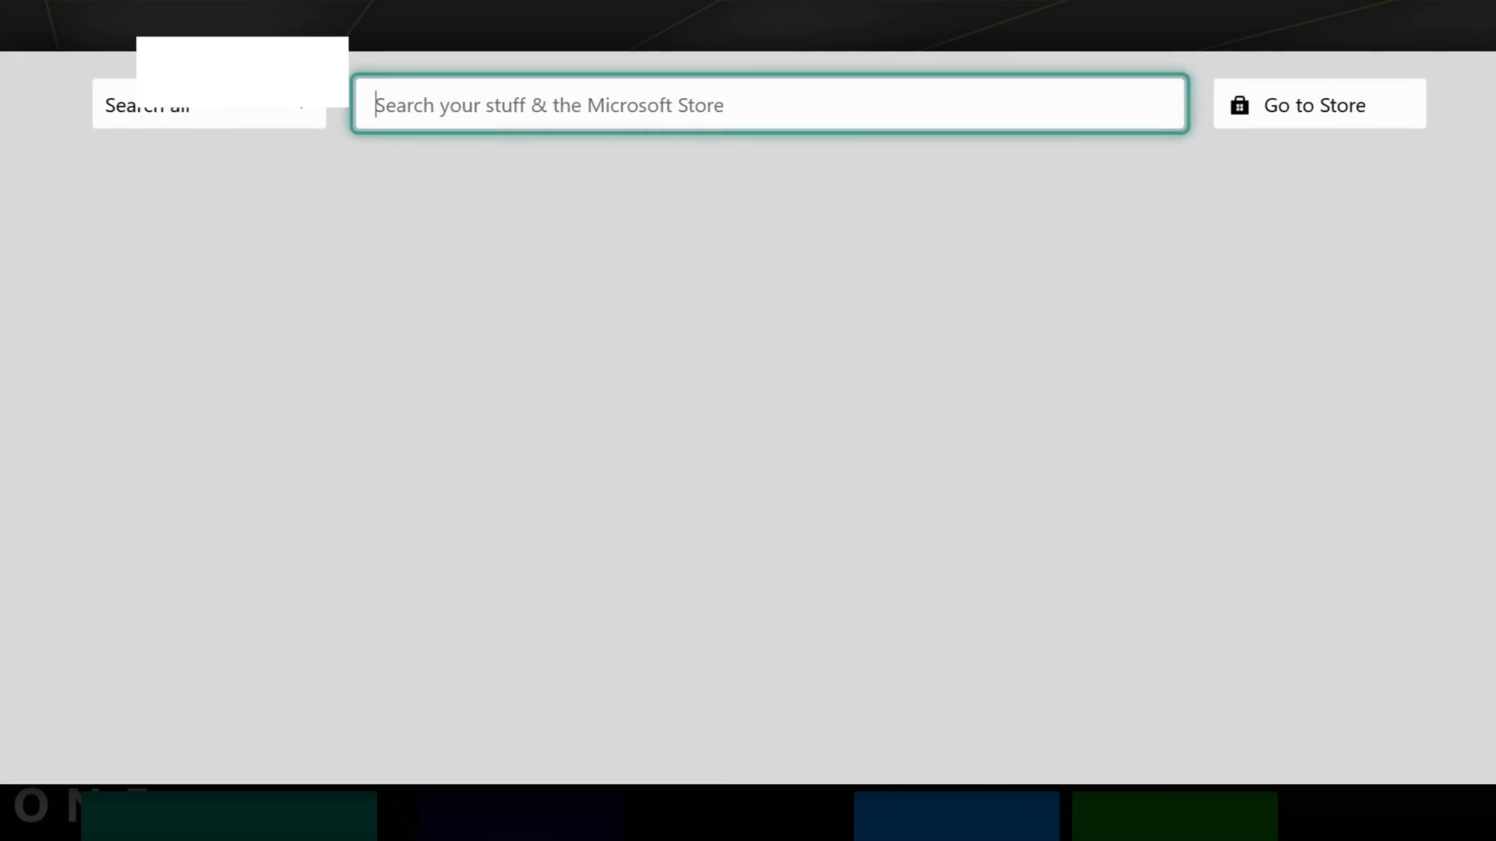
Search 'Dev mode' in the Store and select the Xbox Dev Mode result to acquire it.
{"action": "key", "text": "Down"}
{"action": "key", "text": "Left"}
{"action": "key", "text": "Left"}
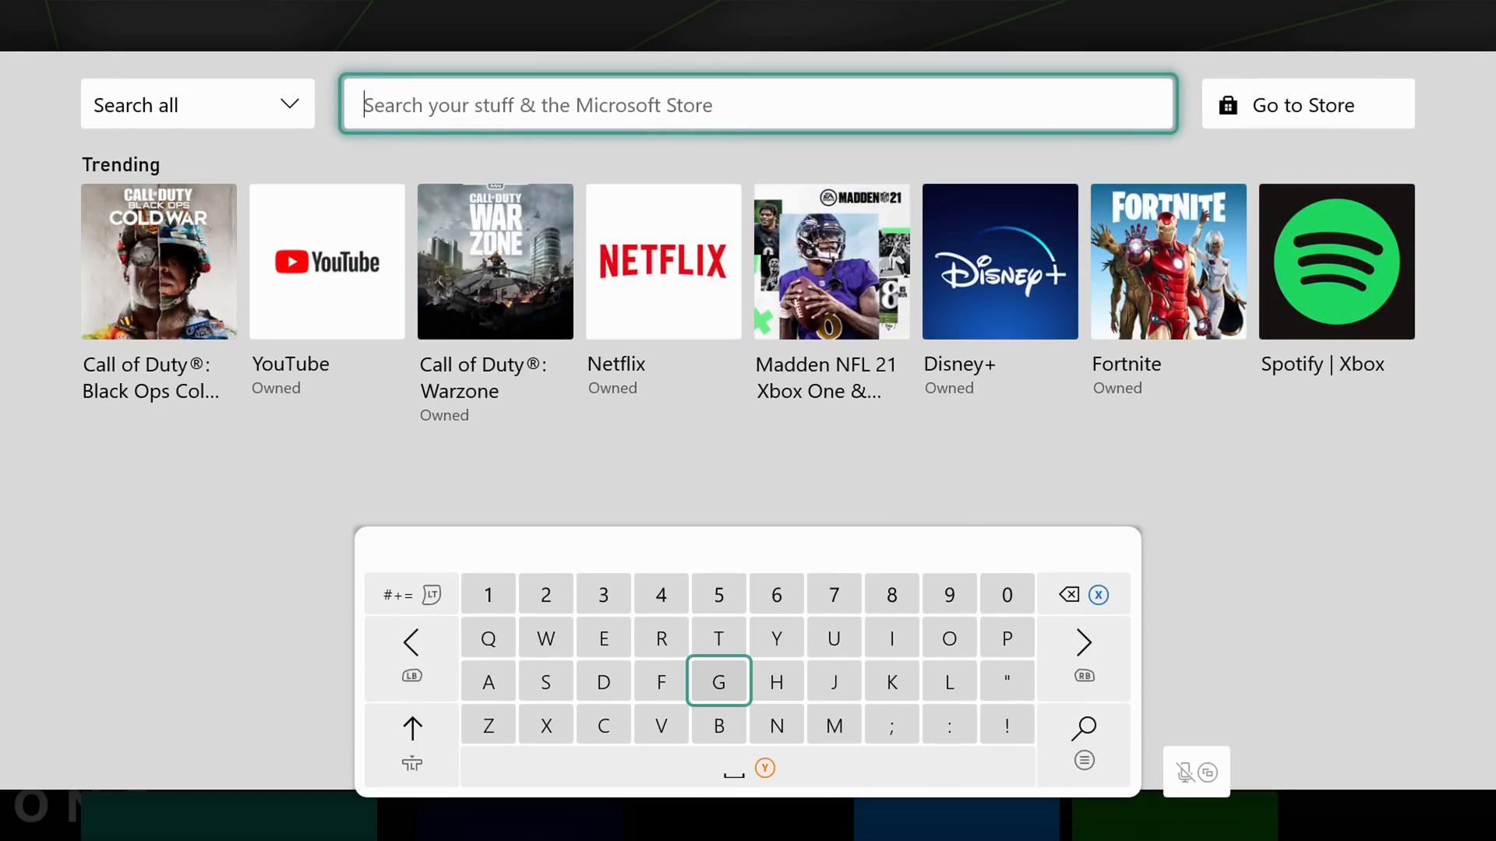
{"action": "key", "text": "Return"}
{"action": "type", "text": "ev"}
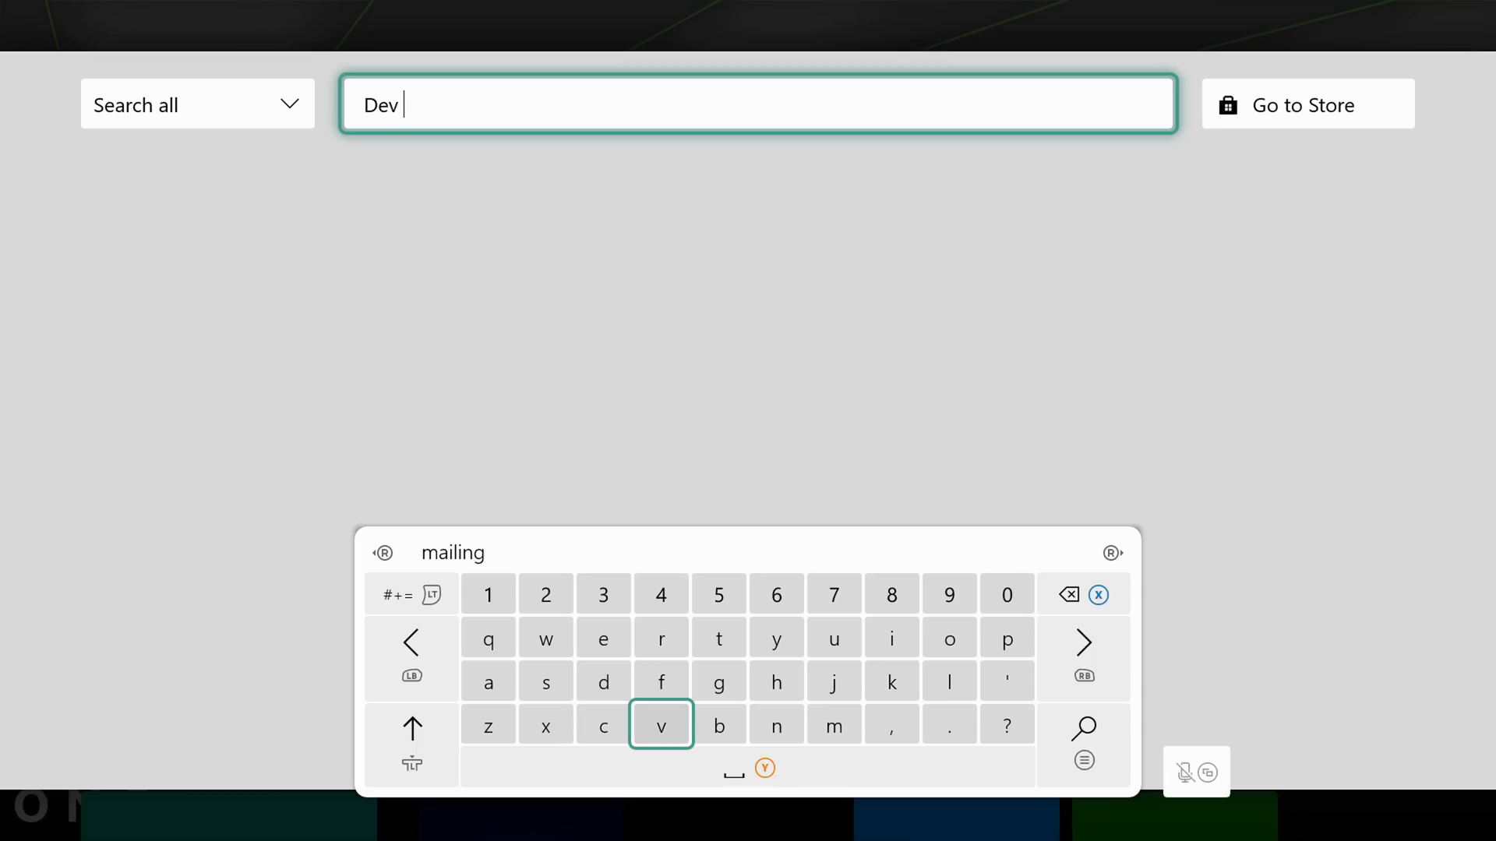
{"action": "type", "text": " mo"}
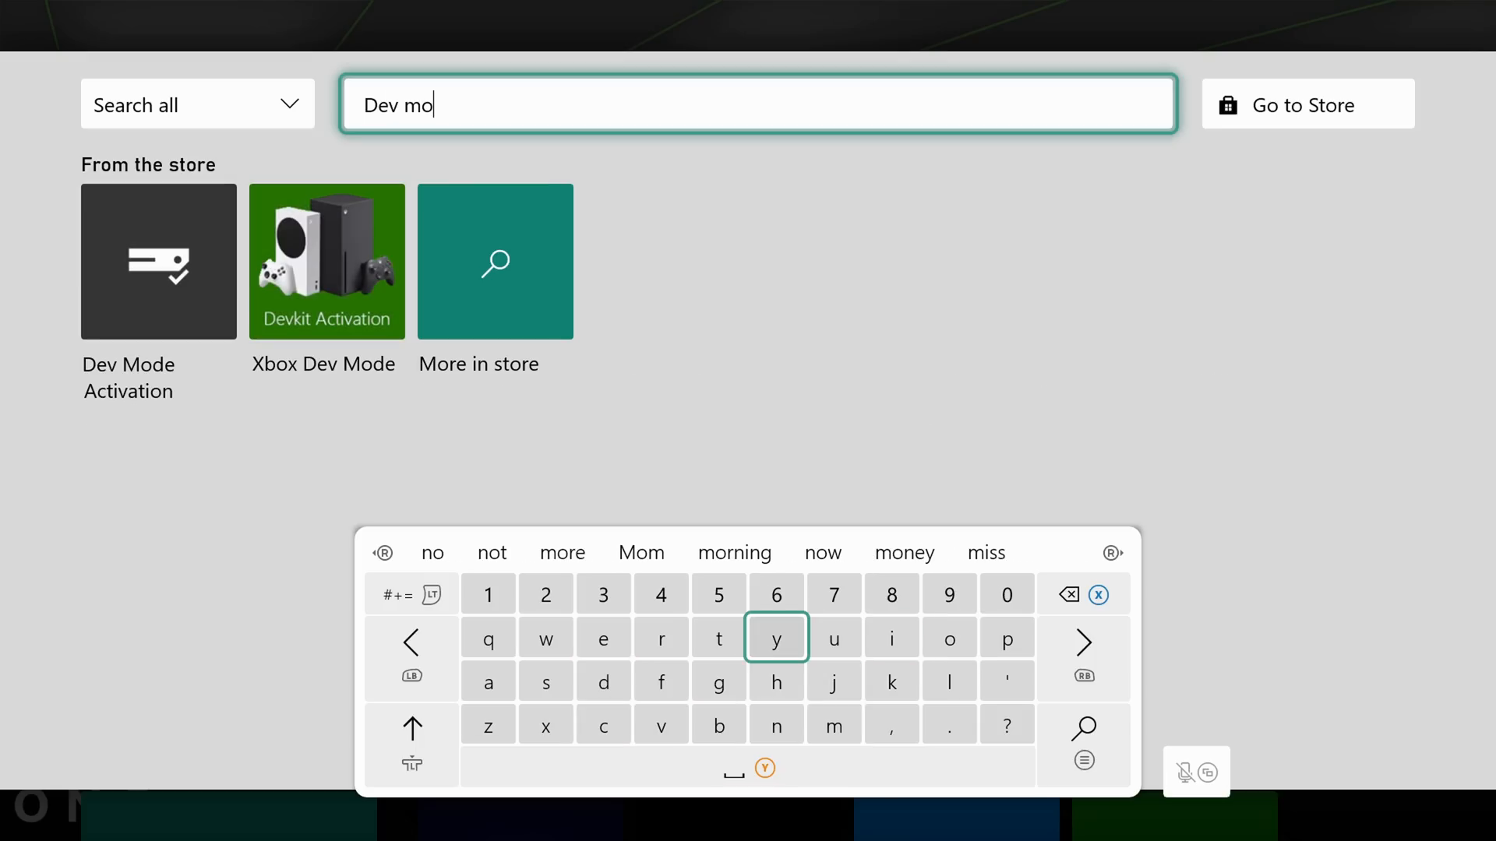
{"action": "type", "text": "de"}
{"action": "key", "text": "Up"}
{"action": "key", "text": "Up"}
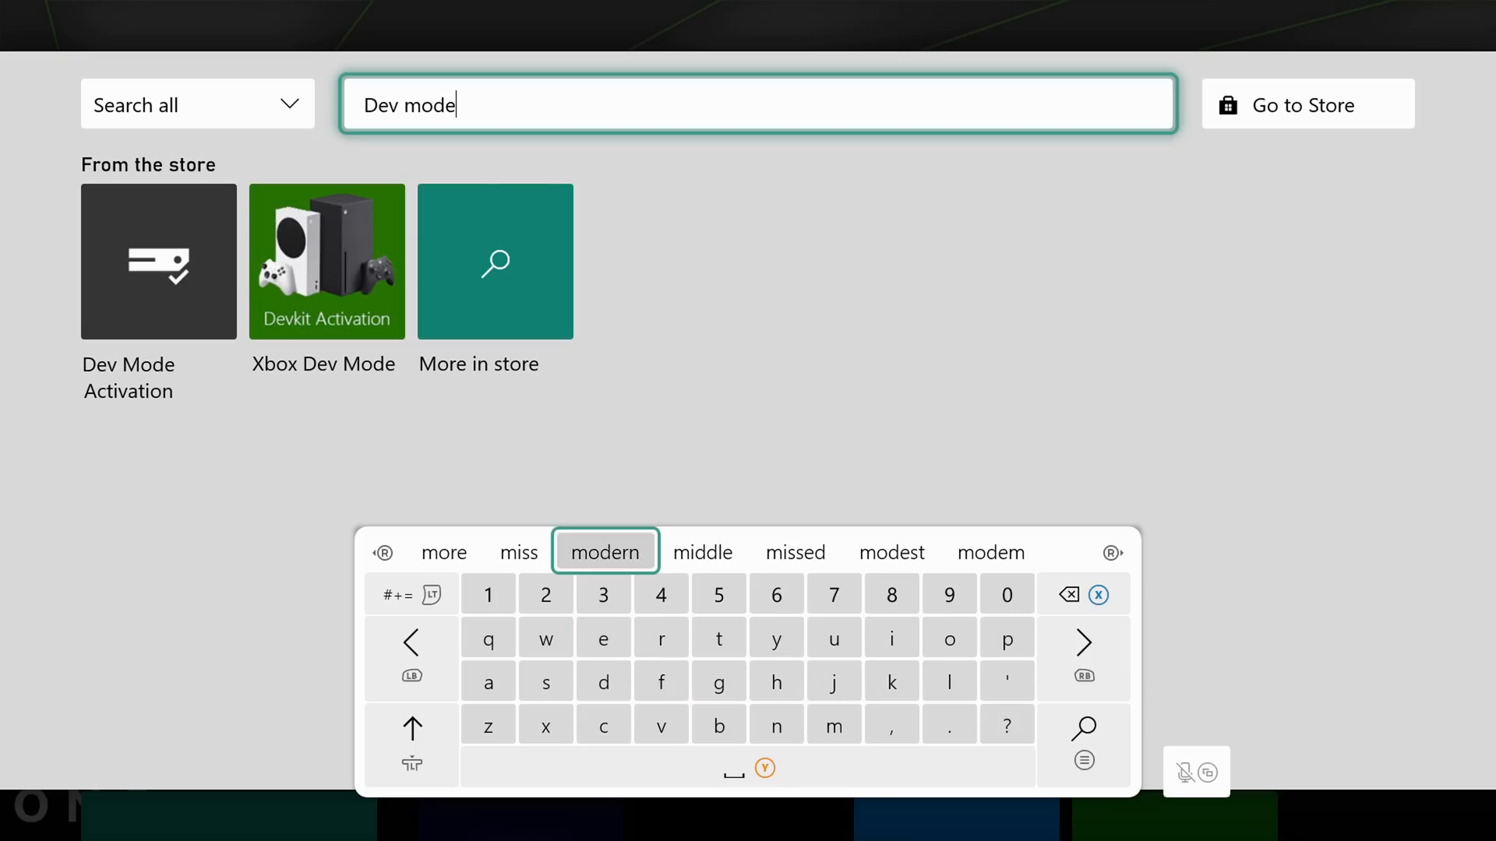
{"action": "key", "text": "Up"}
{"action": "key", "text": "Left"}
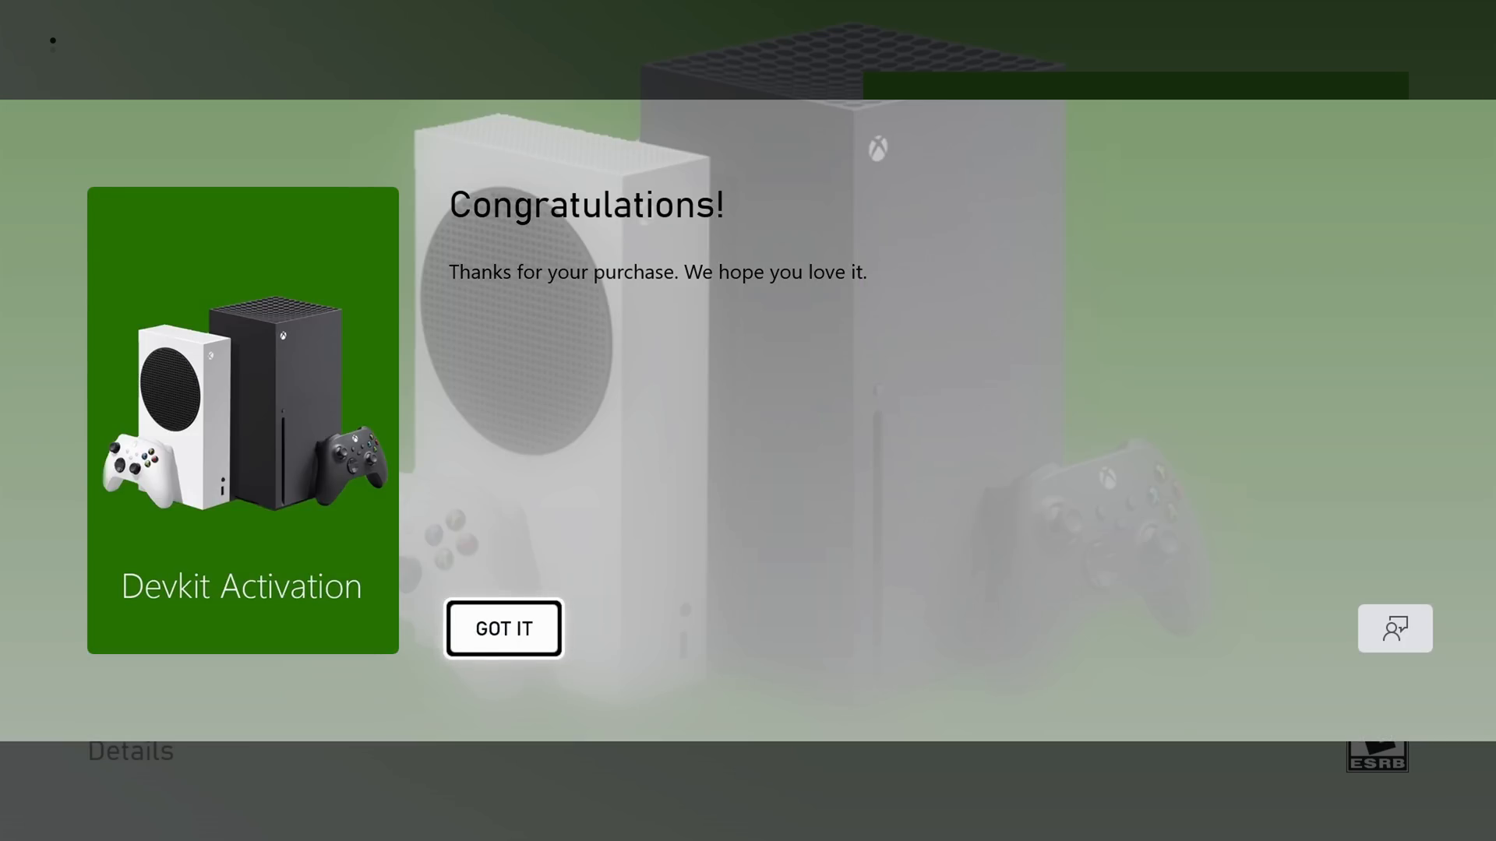
Dismiss the purchase confirmation and view Xbox Dev Mode in the install queue.
{"action": "key", "text": "Return"}
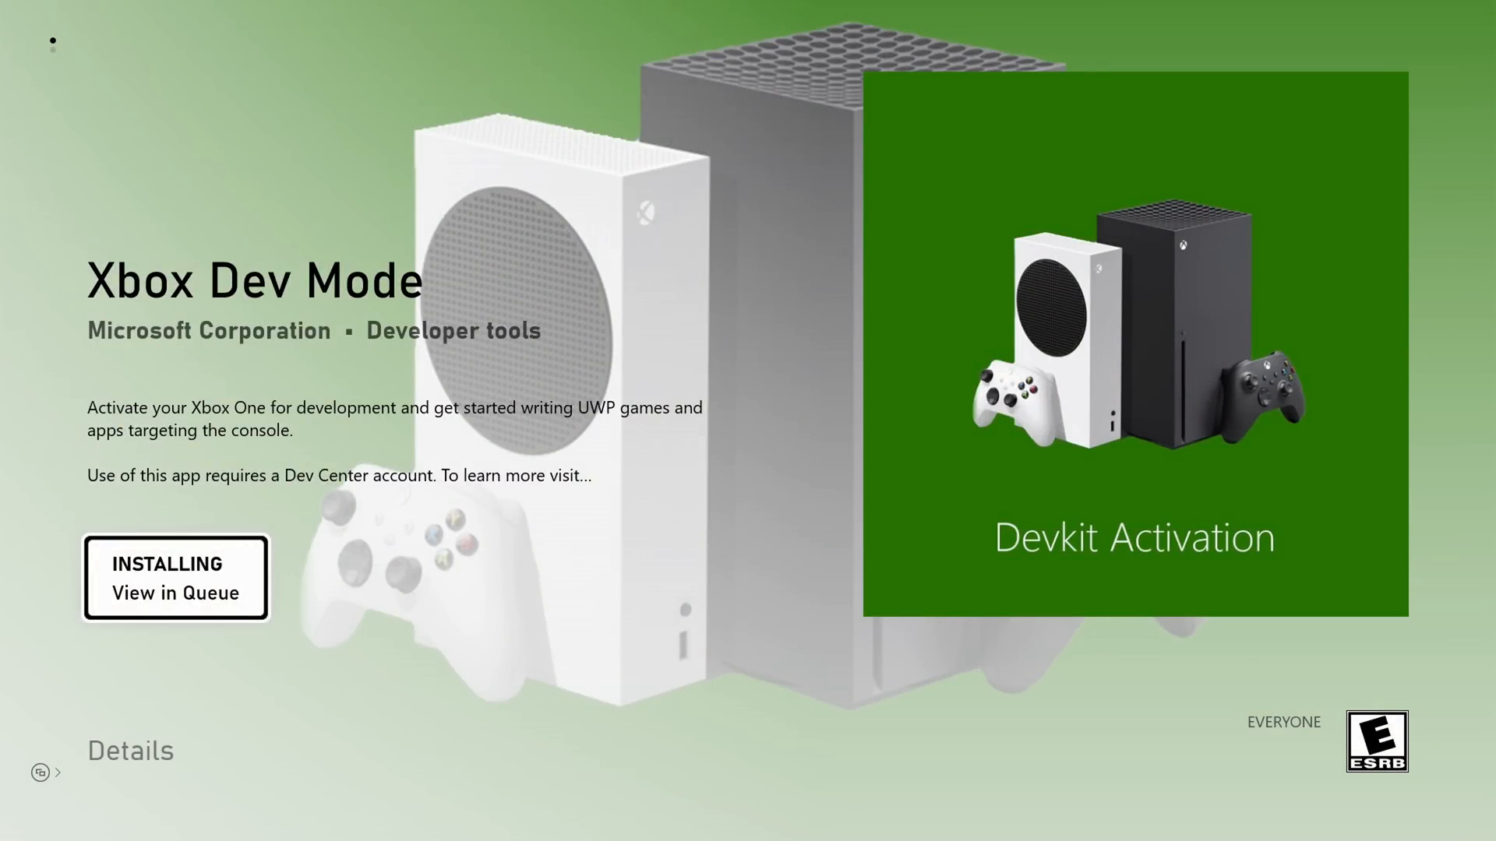
{"action": "key", "text": "Return"}
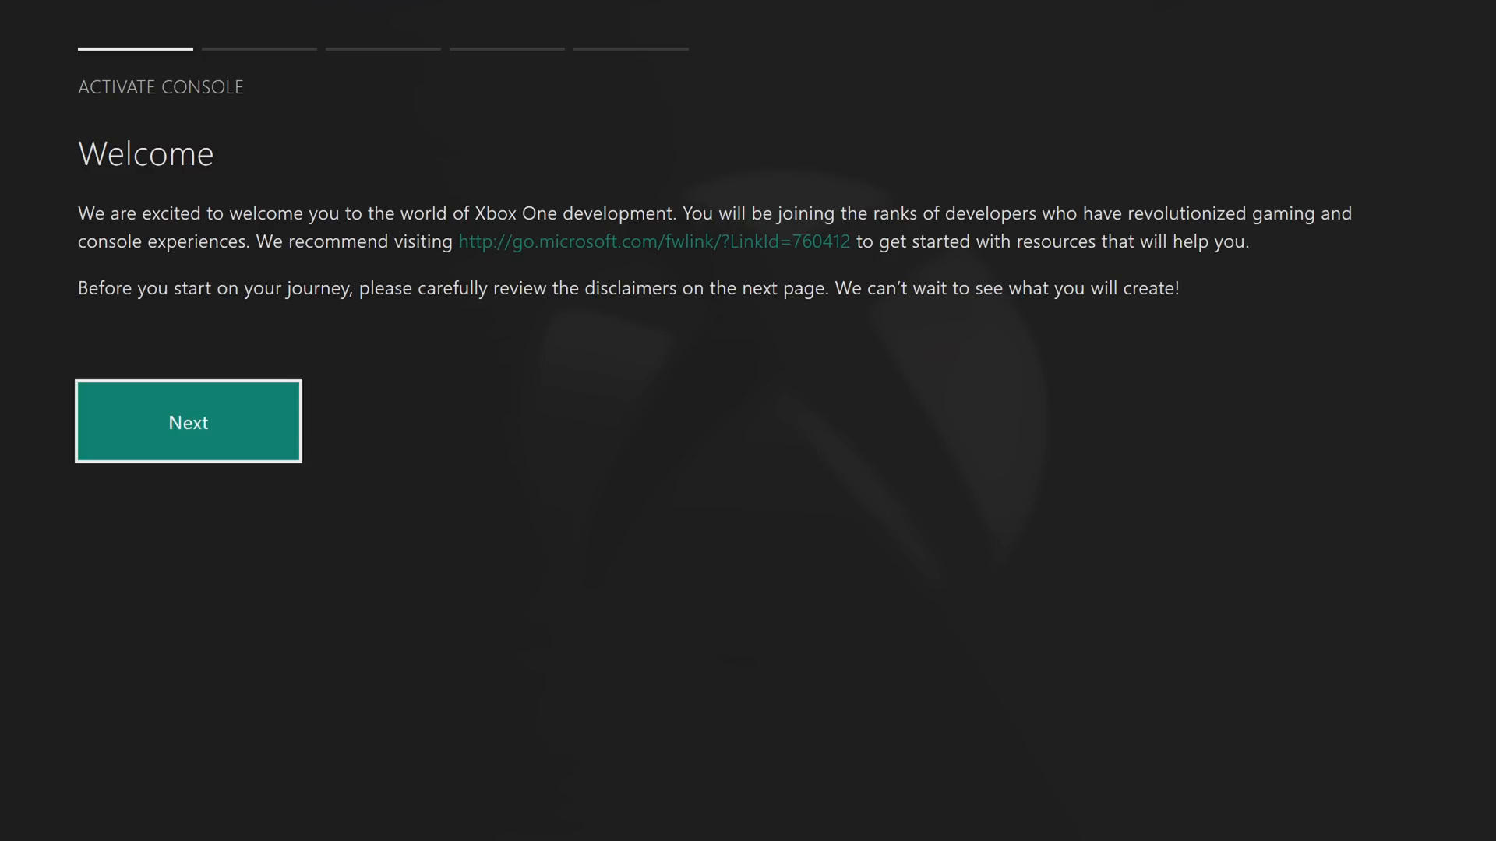
Advance the Activate Console wizard from Welcome to Before you begin.
{"action": "key", "text": "Return"}
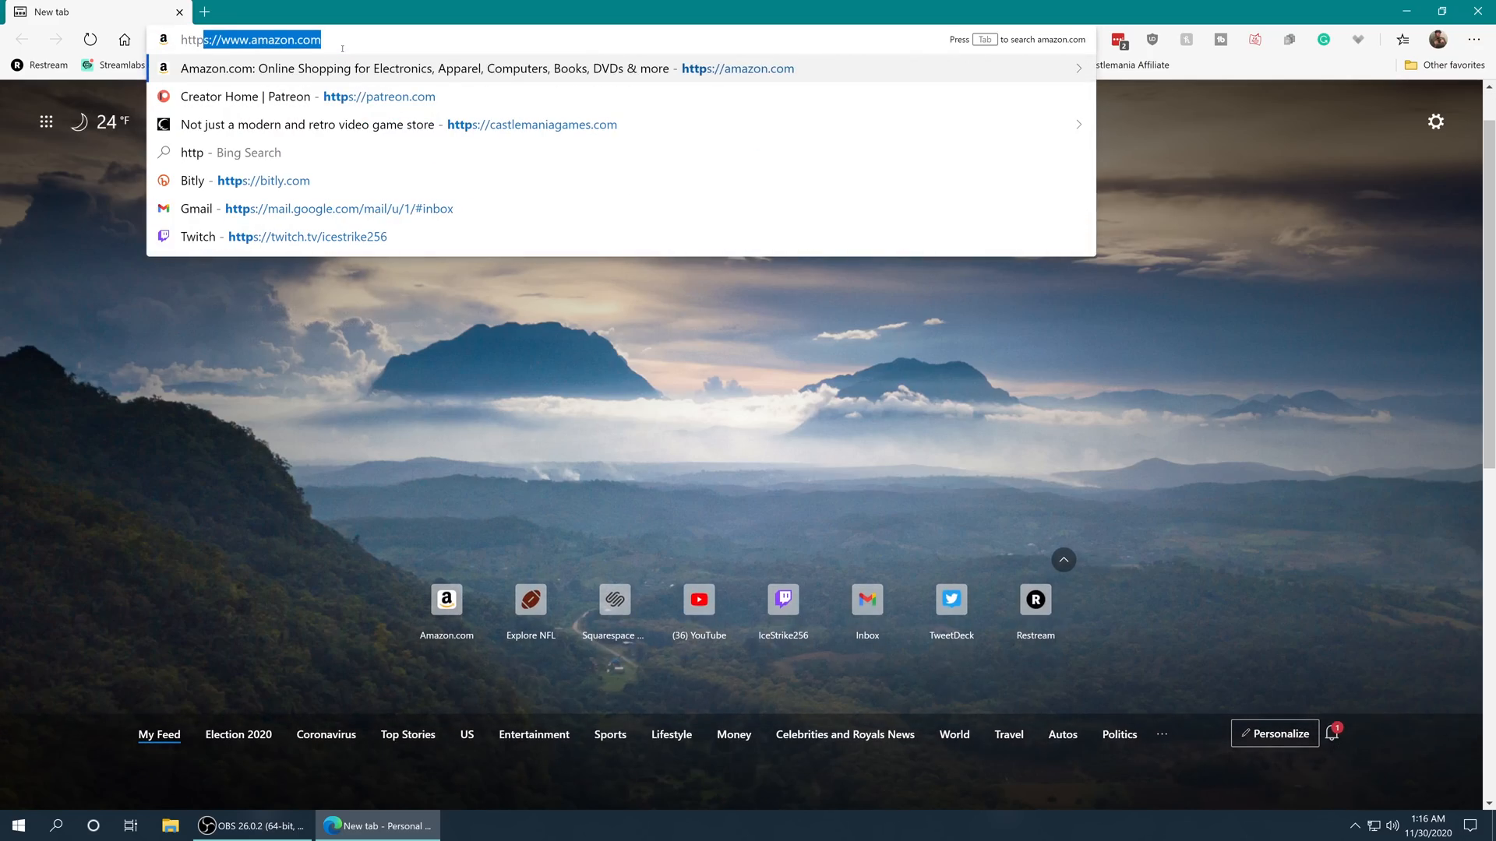
{"action": "type", "text": "://"}
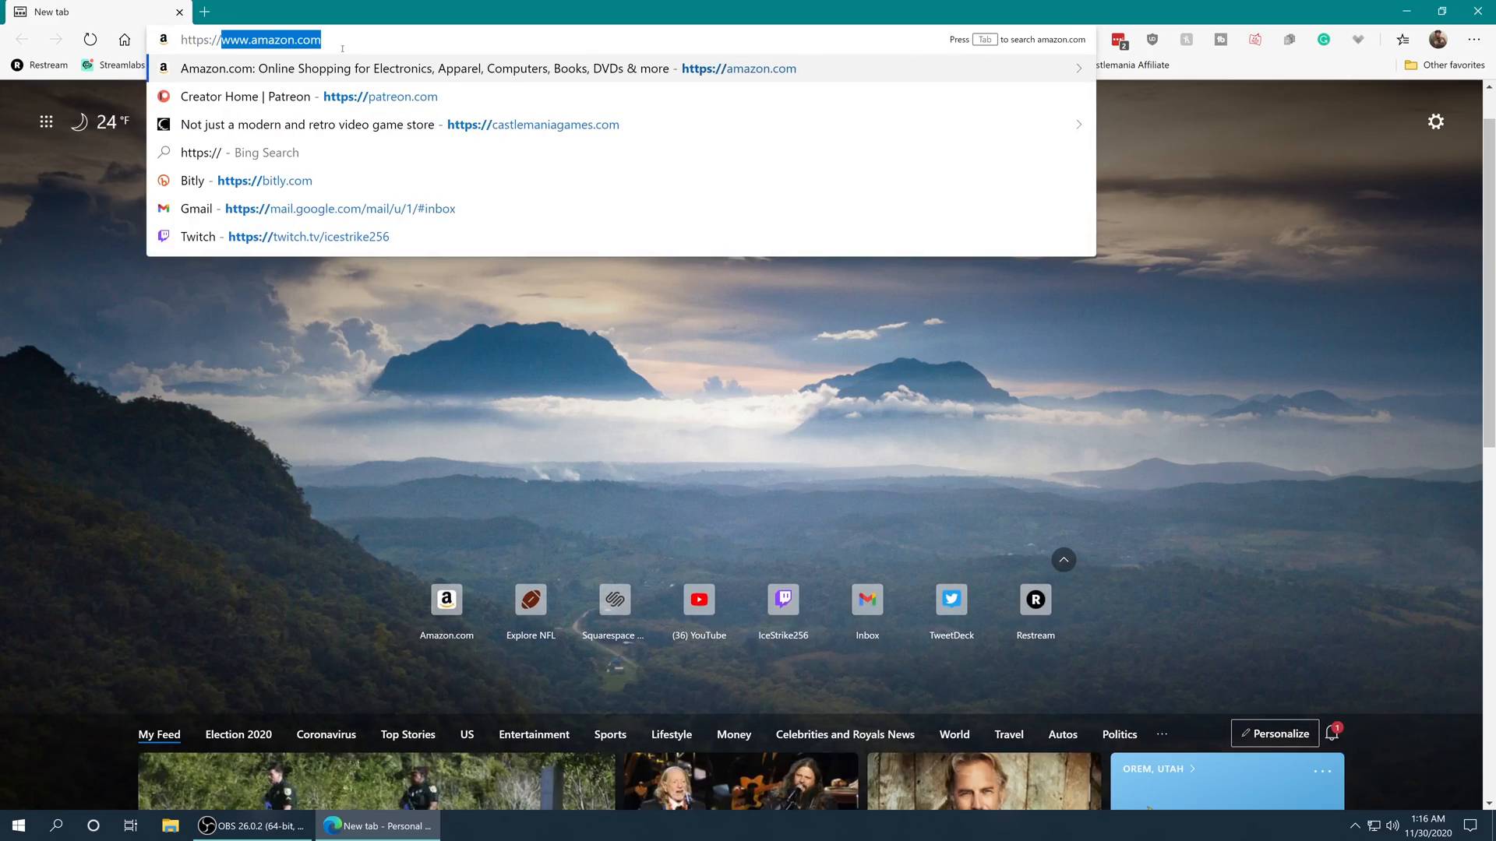
{"action": "type", "text": "a"}
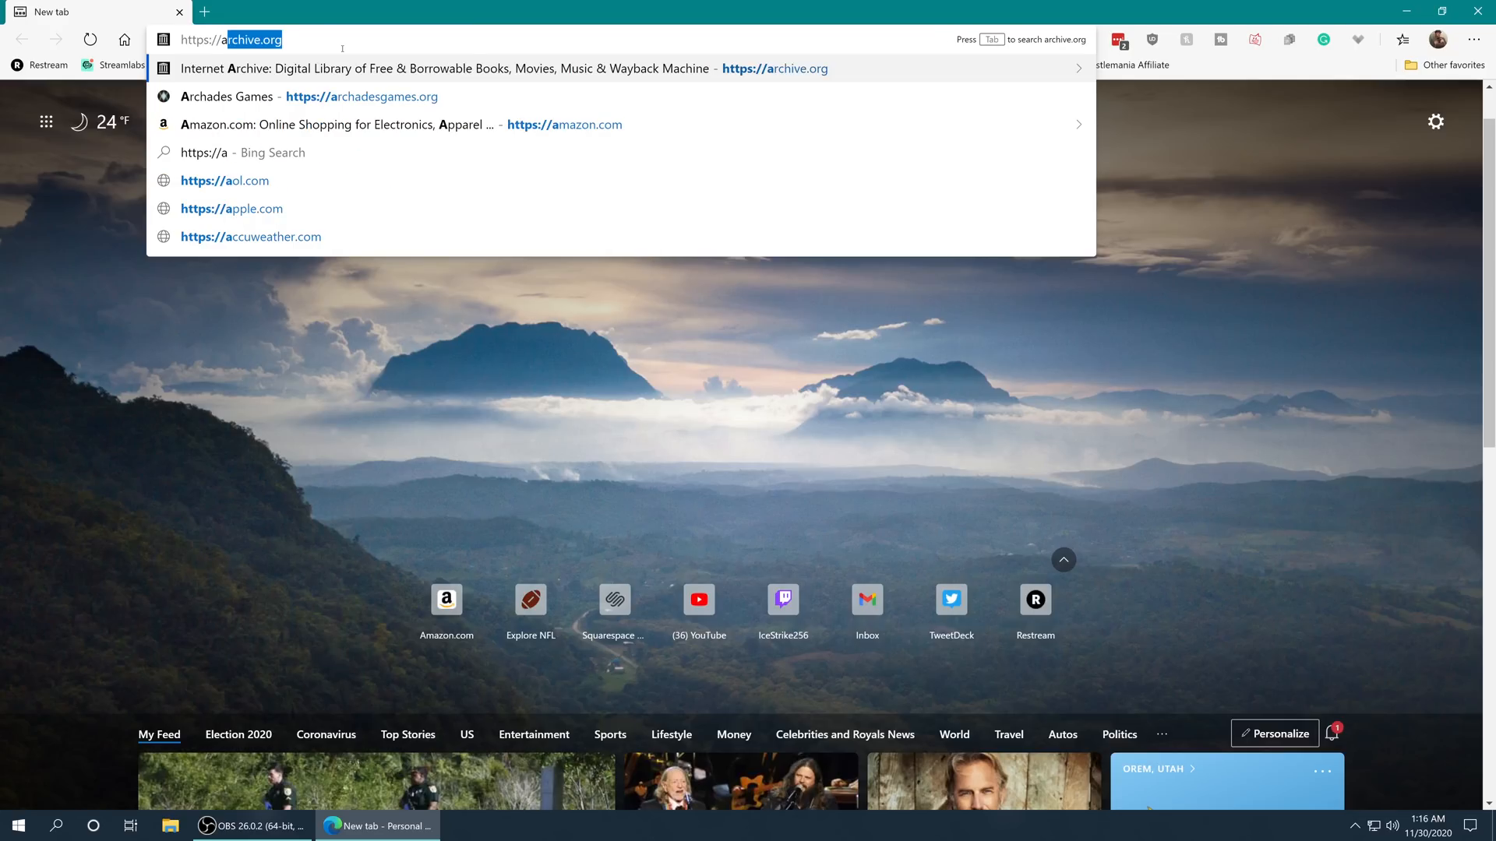
{"action": "type", "text": "ka.ms"}
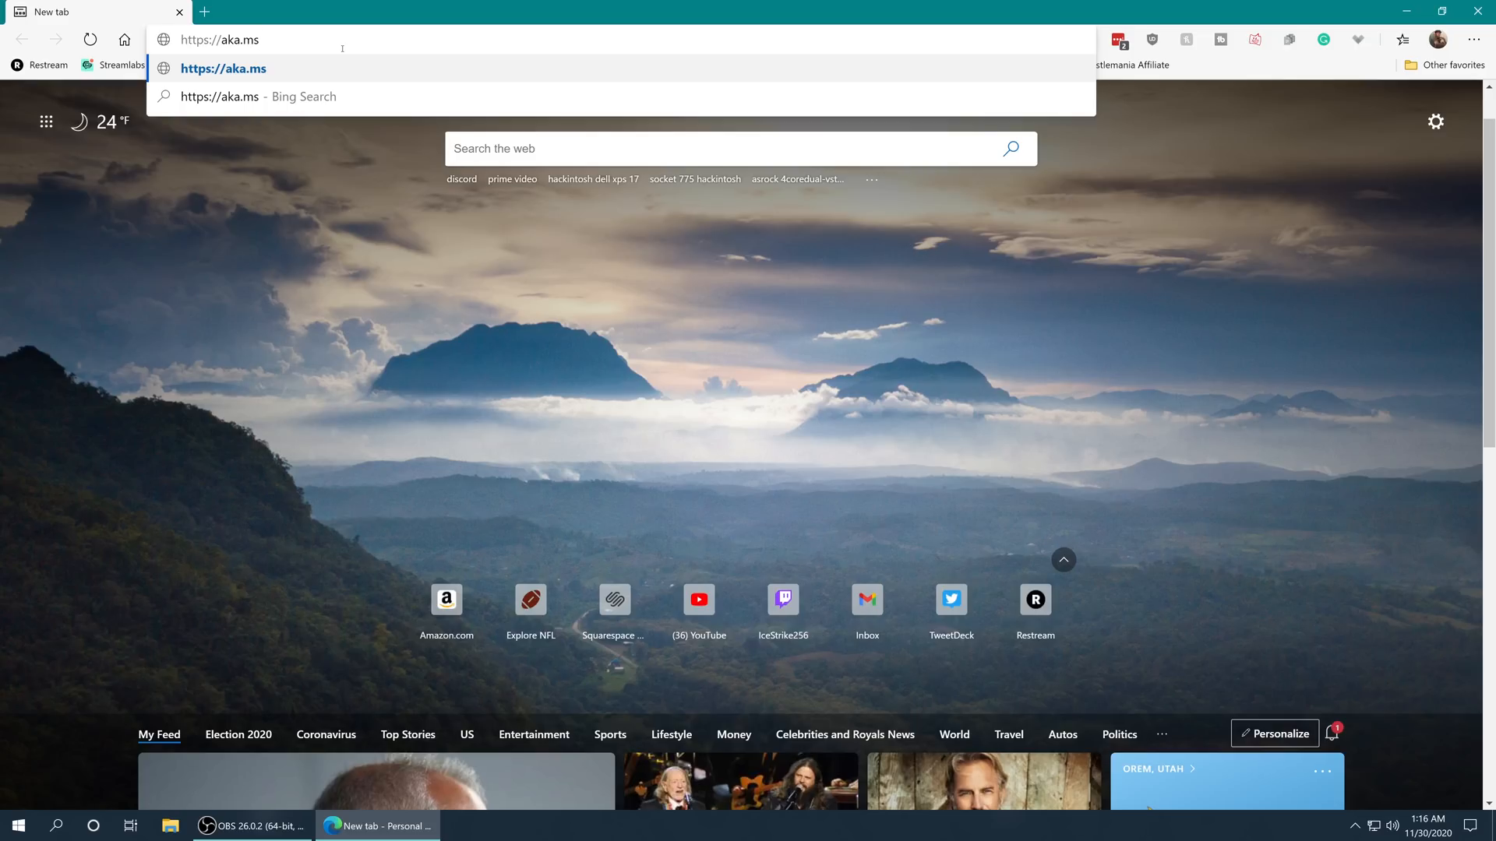
{"action": "type", "text": "/act"}
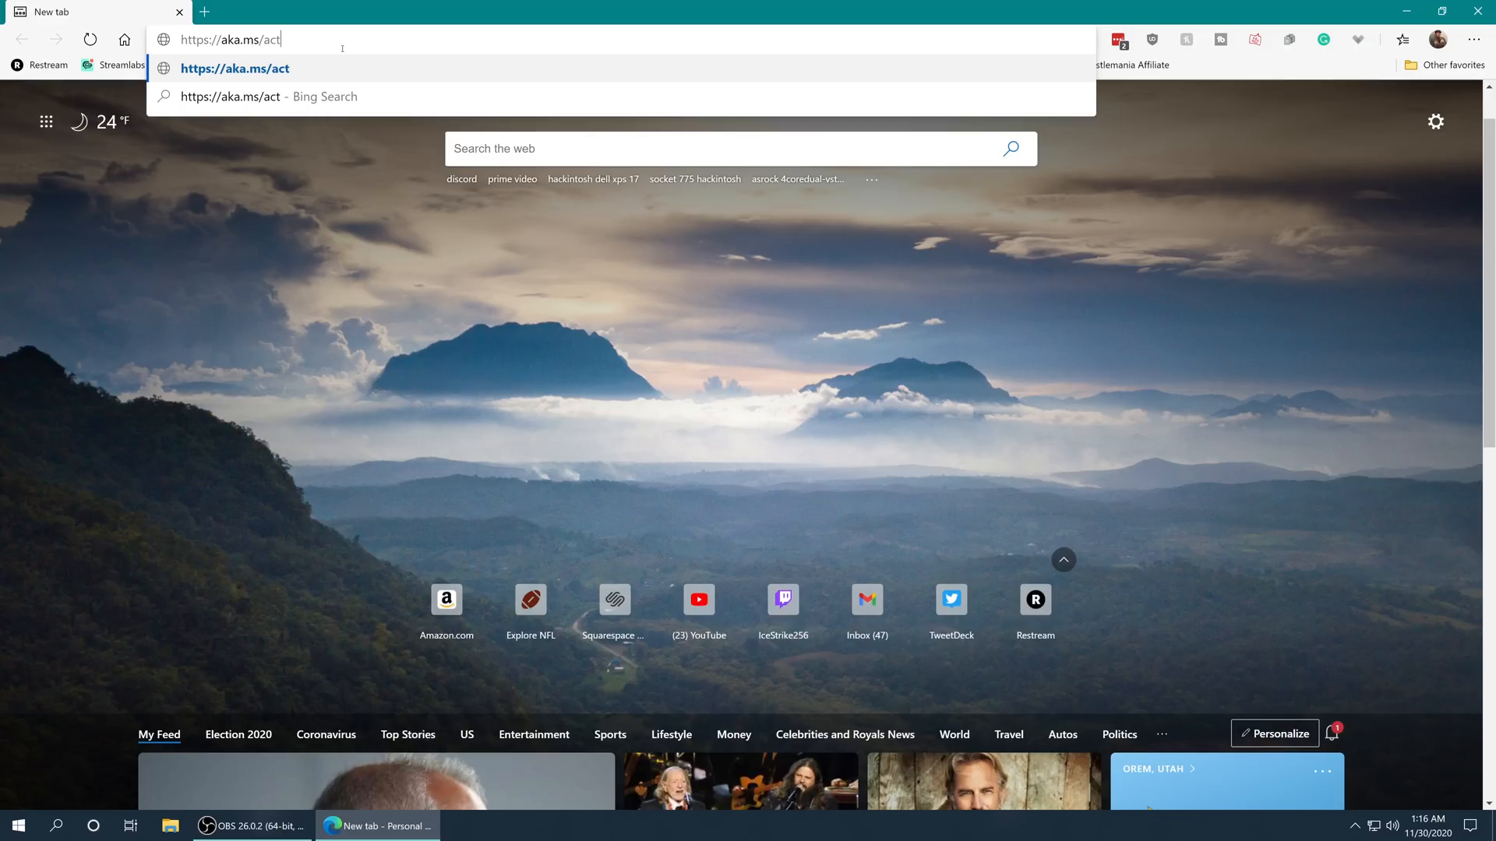
{"action": "type", "text": "ivatexbox"}
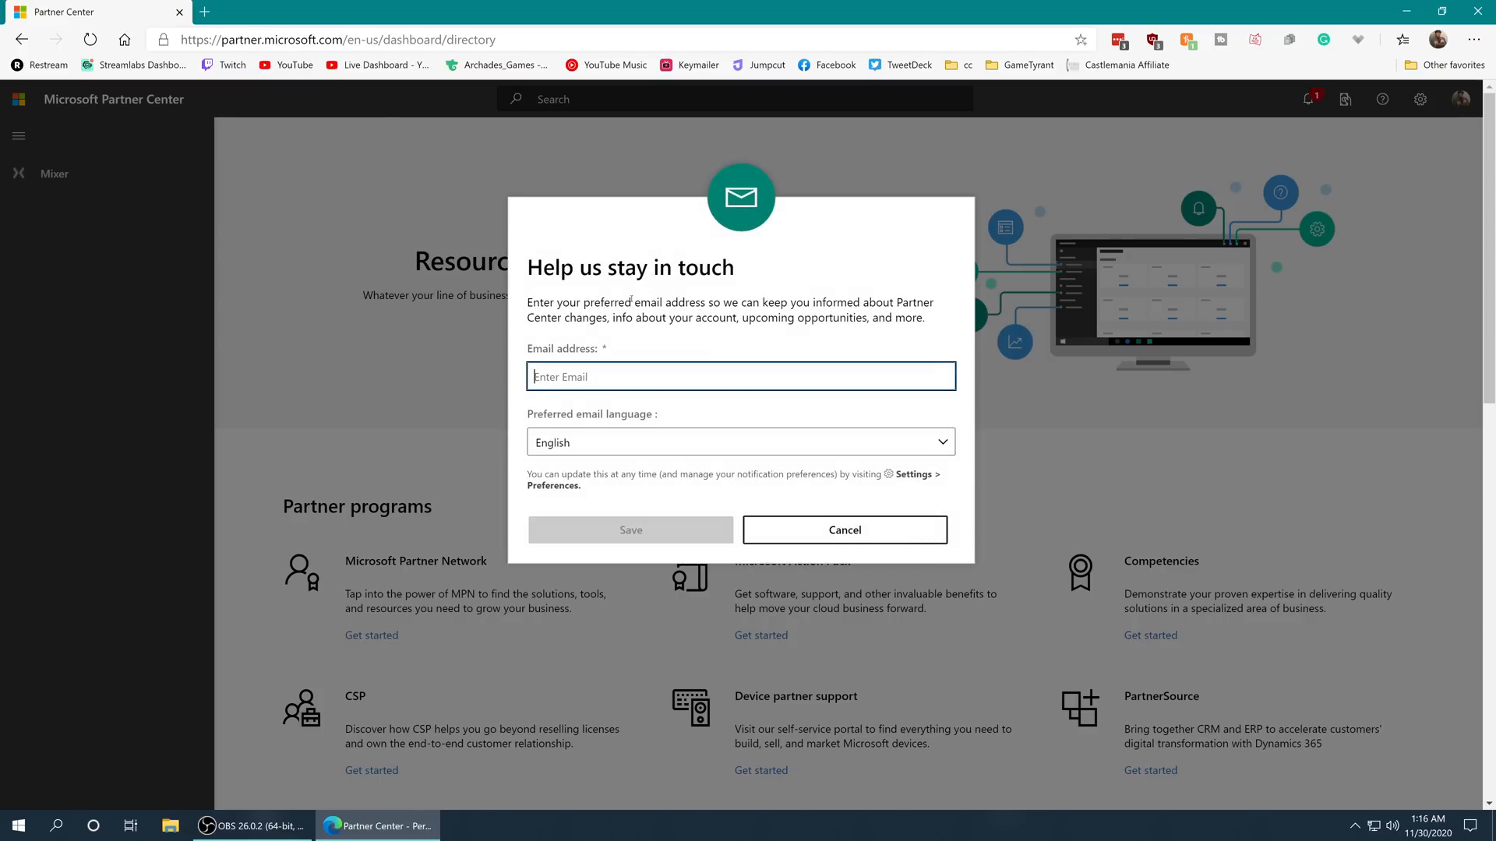
Dismiss the email prompt and start the Windows & Xbox developer sign-up.
{"action": "left_click", "coordinate": [805, 529]}
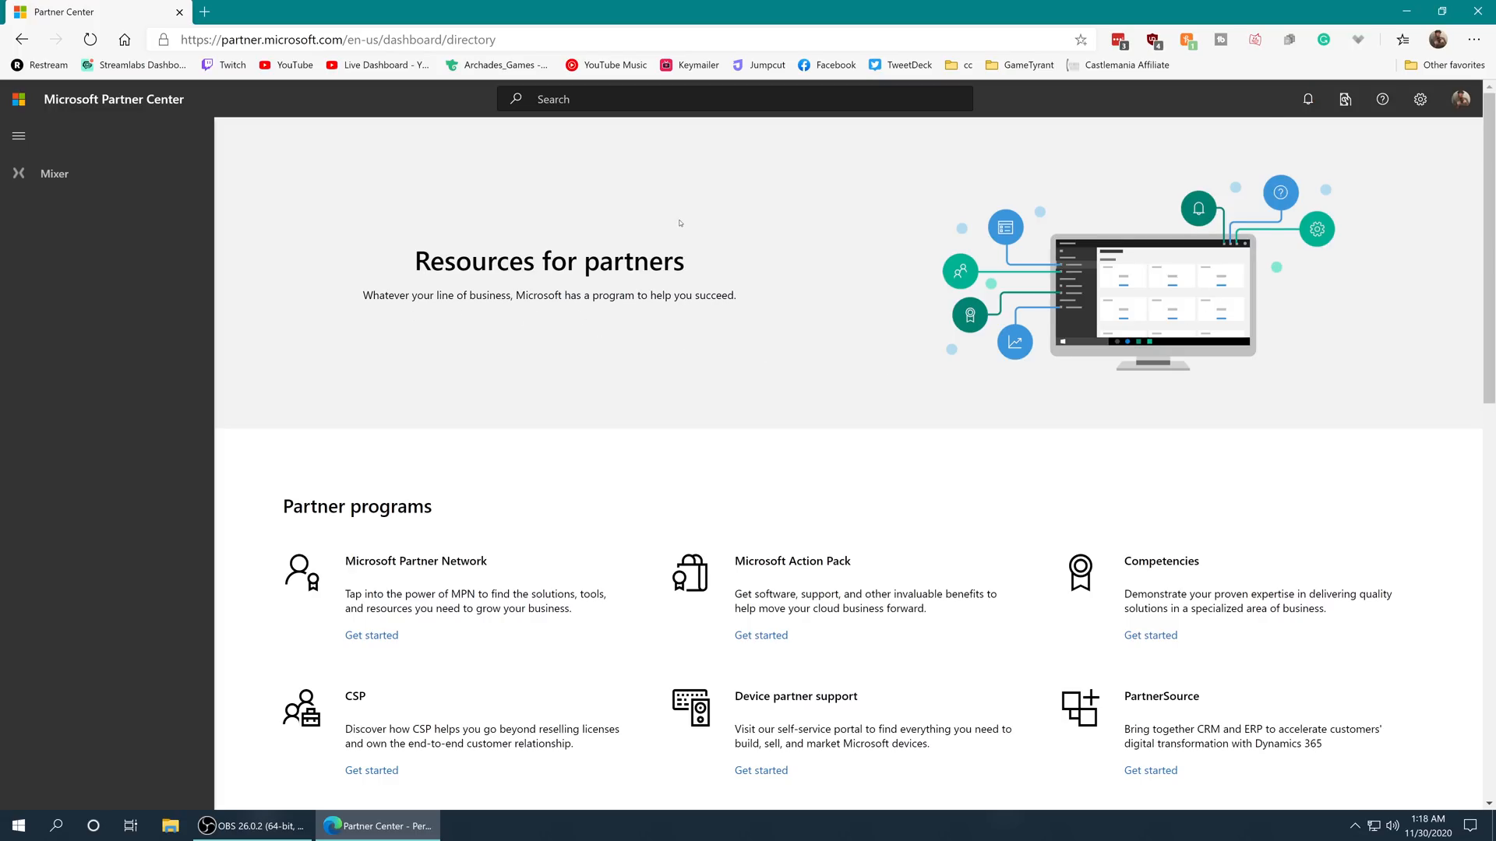
{"action": "scroll", "coordinate": [681, 222], "scroll_direction": "down", "scroll_amount": 5}
{"action": "scroll", "coordinate": [666, 246], "scroll_direction": "down", "scroll_amount": 2}
{"action": "scroll", "coordinate": [651, 264], "scroll_direction": "down", "scroll_amount": 1}
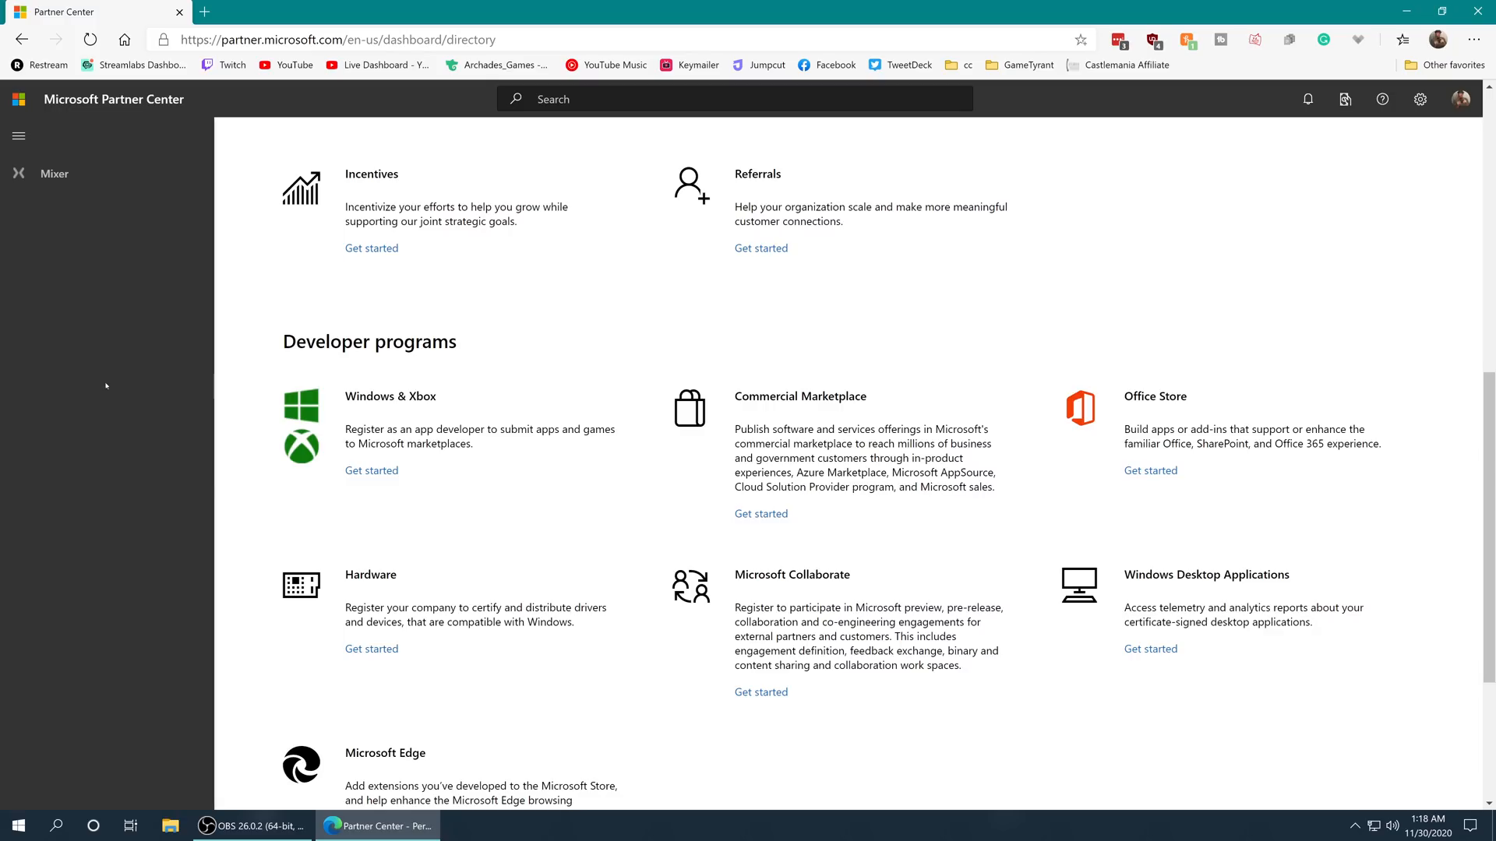
{"action": "left_click", "coordinate": [372, 471]}
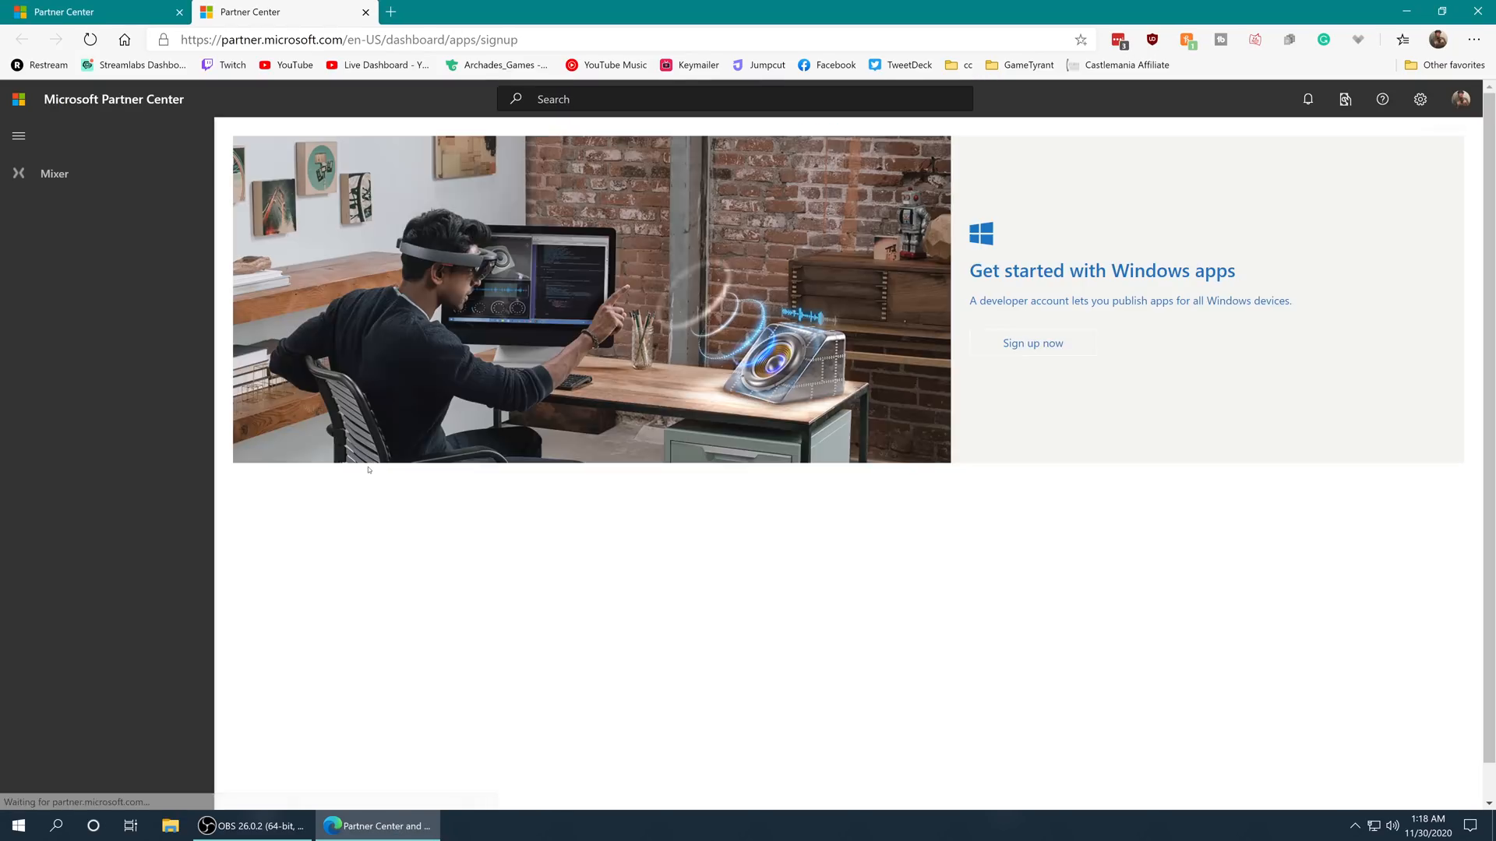
{"action": "left_click", "coordinate": [1020, 346]}
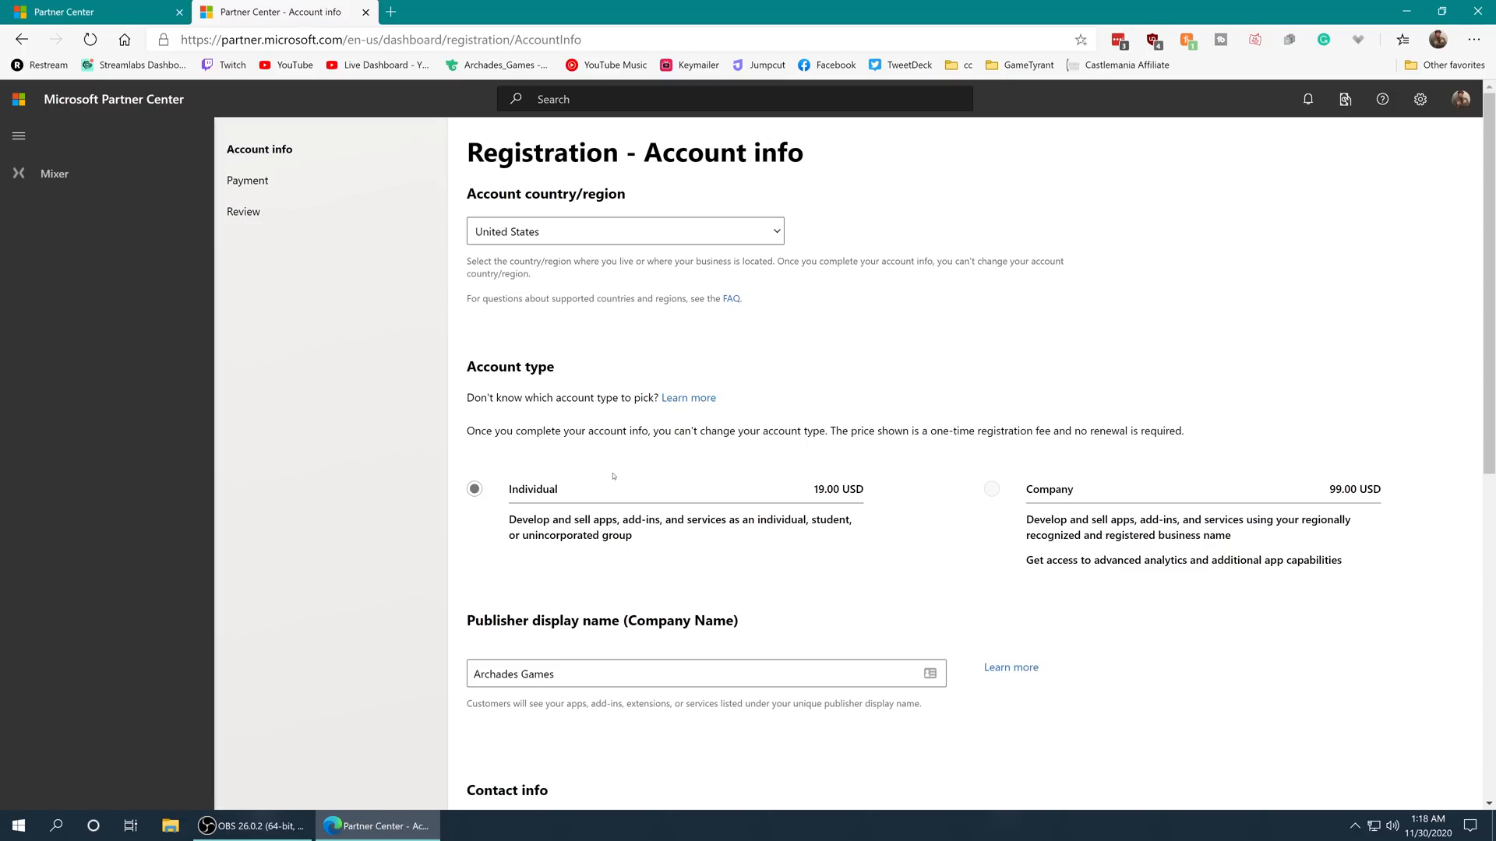
Keep United States as the account country on the Registration - Account info form.
{"action": "left_click", "coordinate": [771, 232]}
{"action": "left_click", "coordinate": [756, 256]}
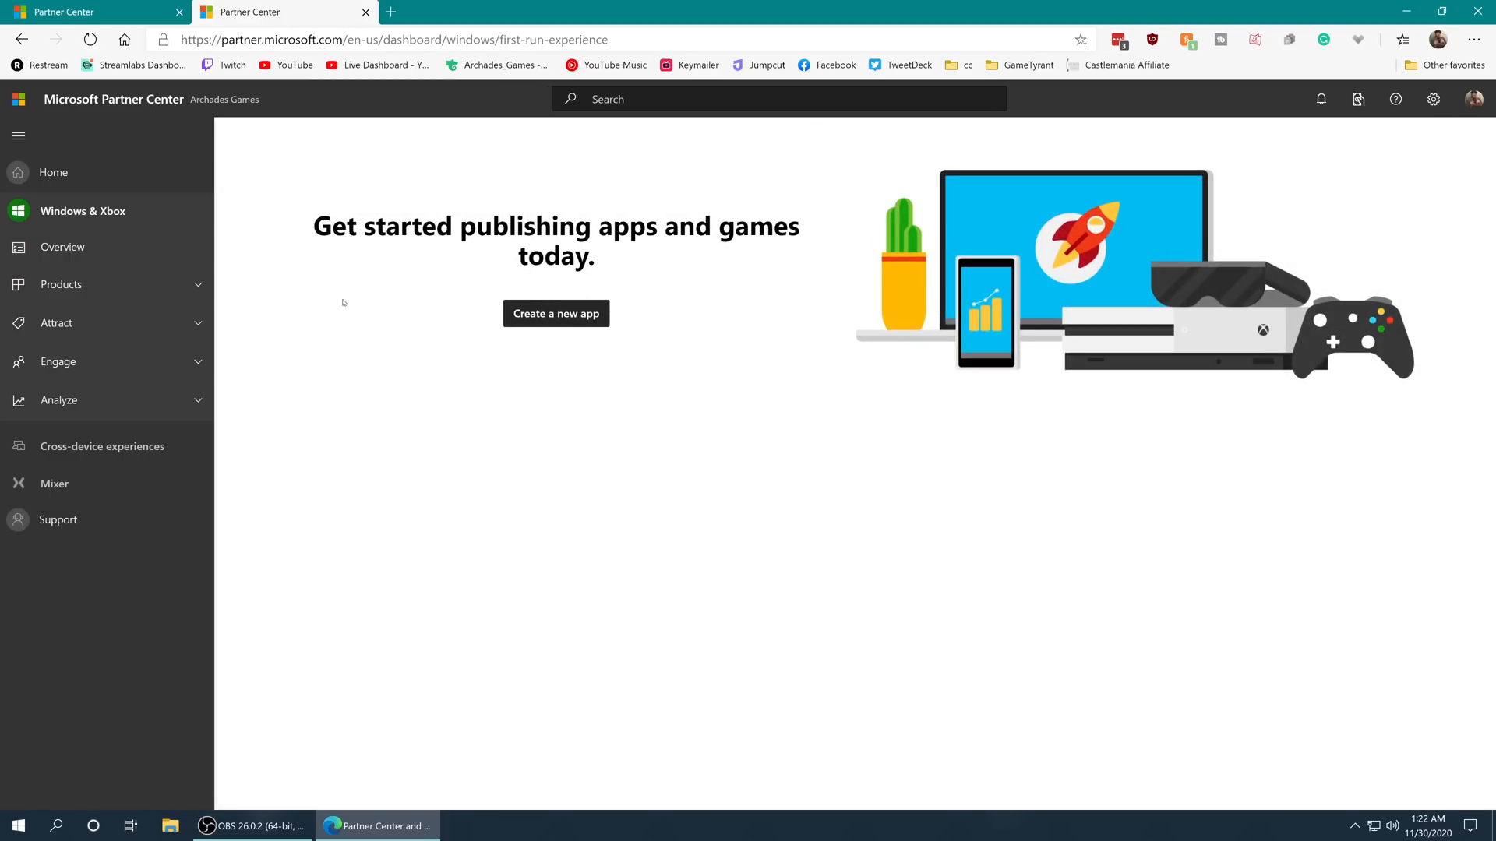
Navigate the browser to aka.ms/activatexbox to reach Manage Xbox One consoles.
{"action": "left_click", "coordinate": [413, 41]}
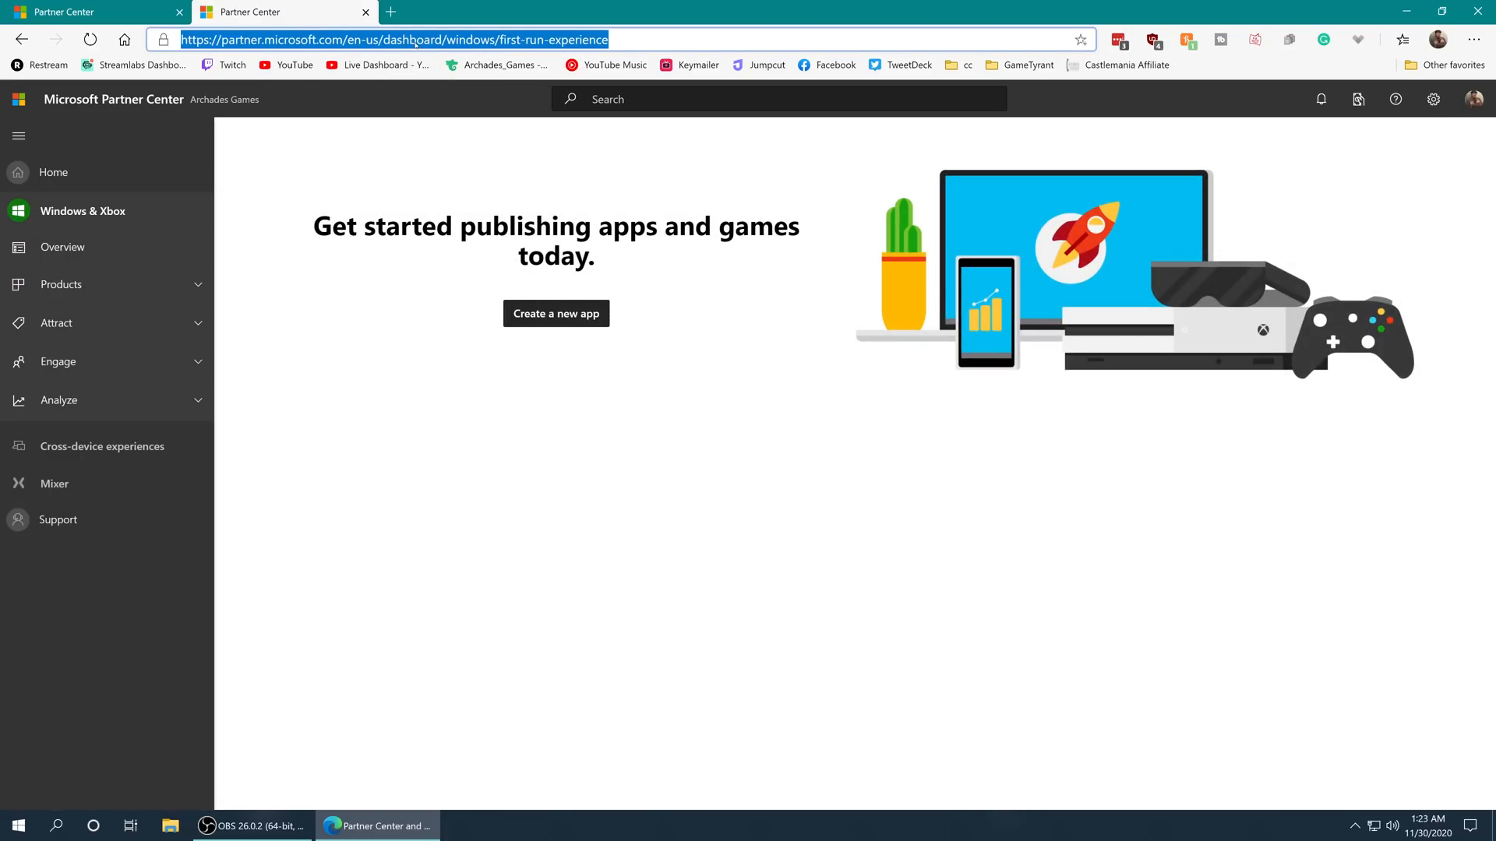
{"action": "type", "text": "https:"}
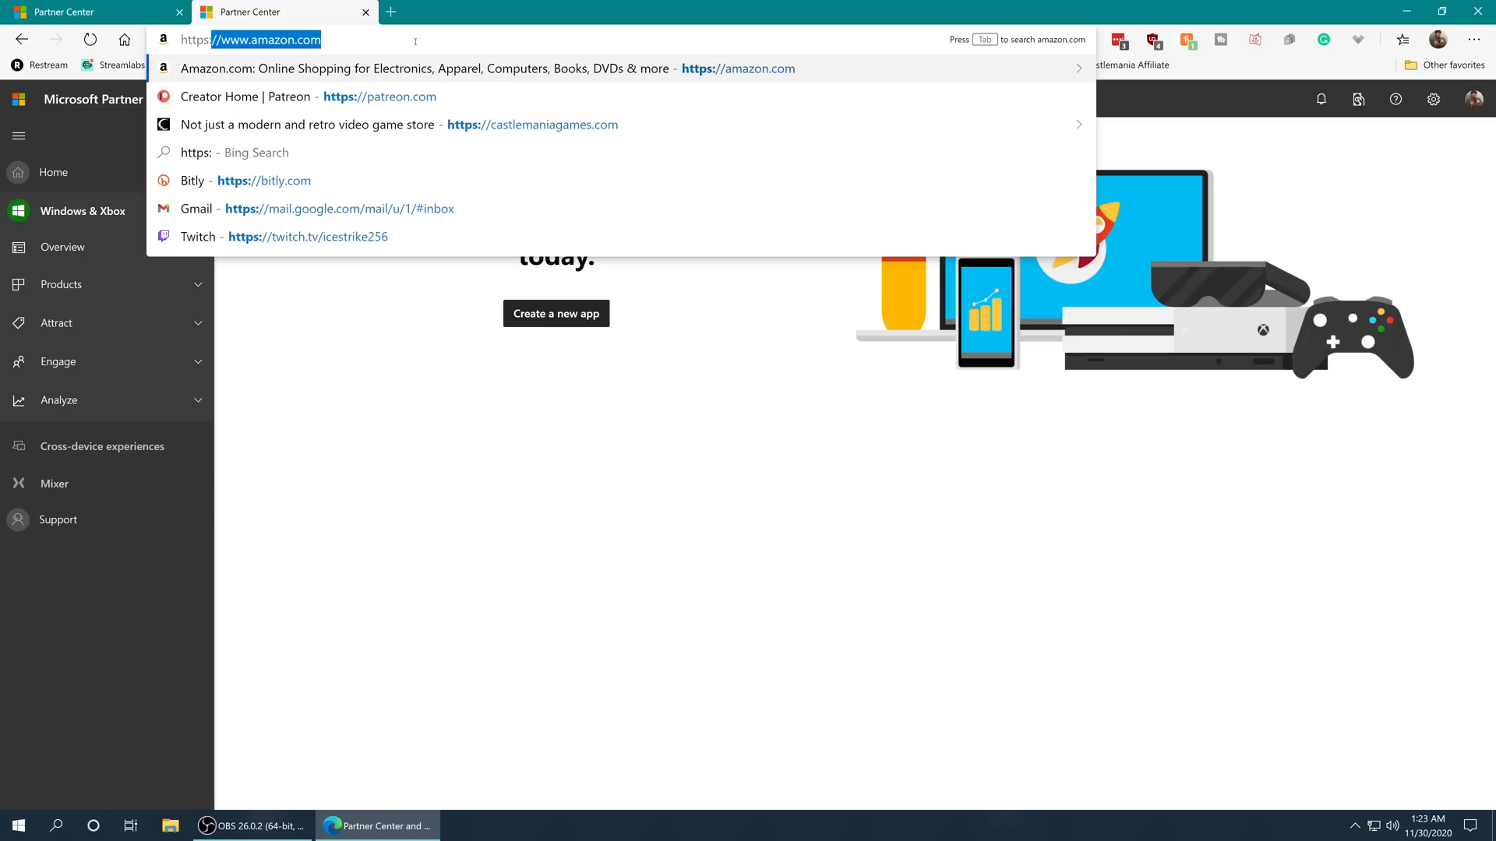
{"action": "type", "text": "//"}
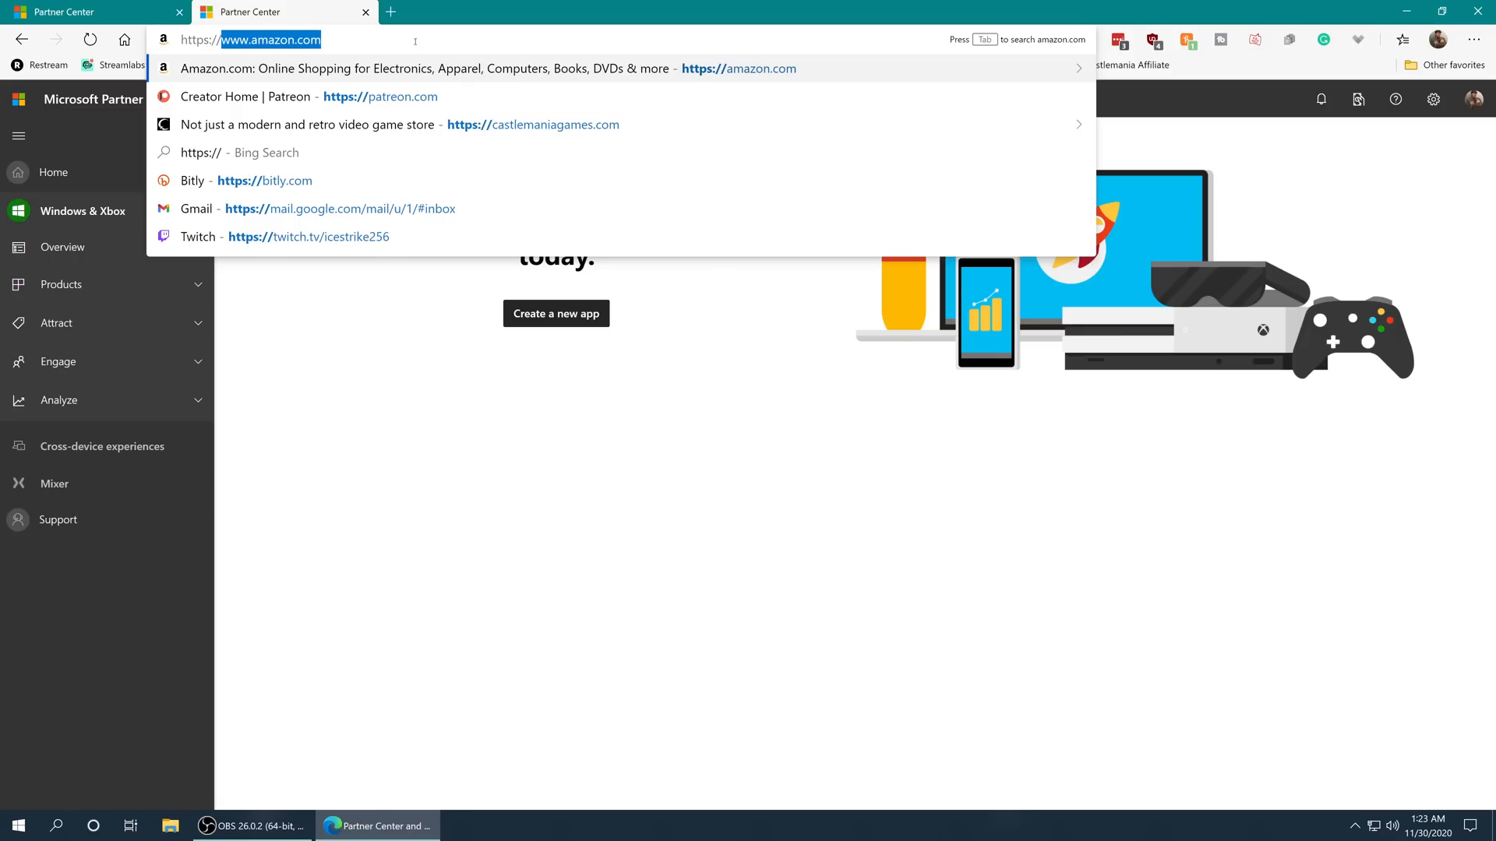
{"action": "type", "text": "aka.ms/activatexbox"}
{"action": "key", "text": "Return"}
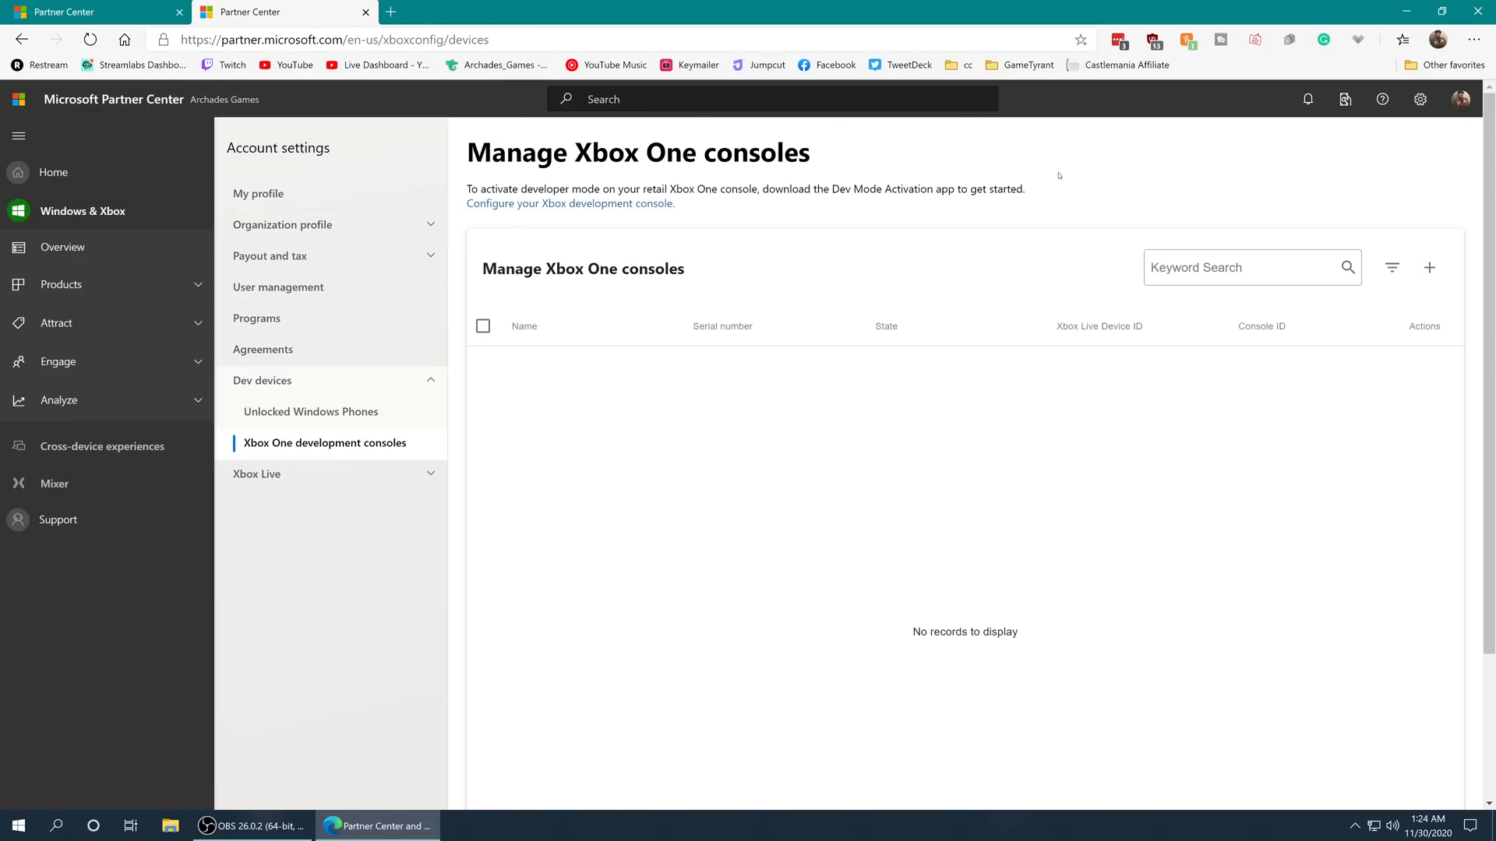
Enter and submit the console's activation code via the add-console menu.
{"action": "left_click", "coordinate": [1428, 267]}
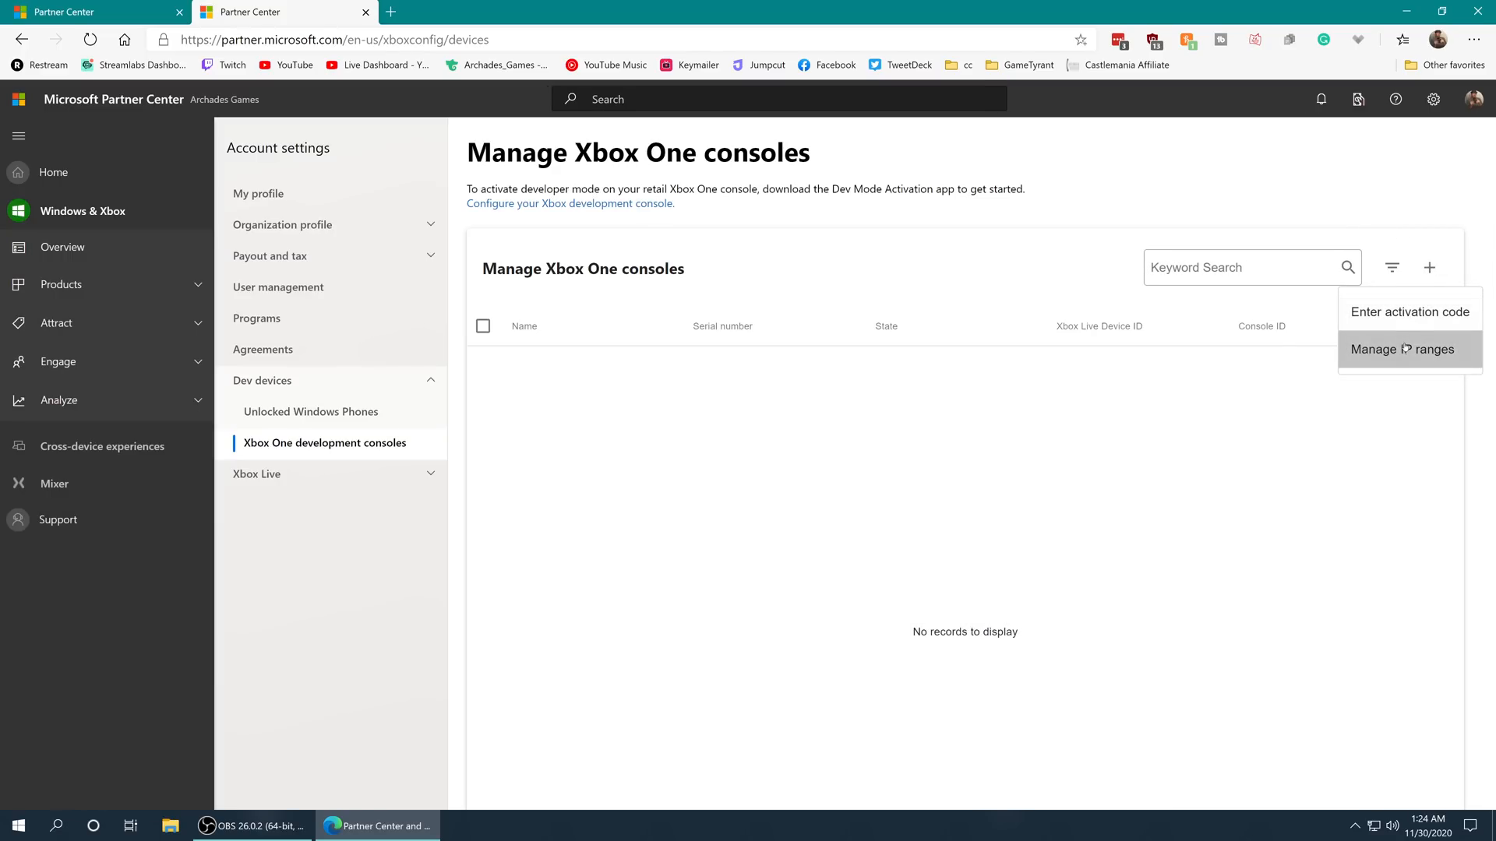
{"action": "left_click", "coordinate": [1409, 311]}
{"action": "type", "text": "3"}
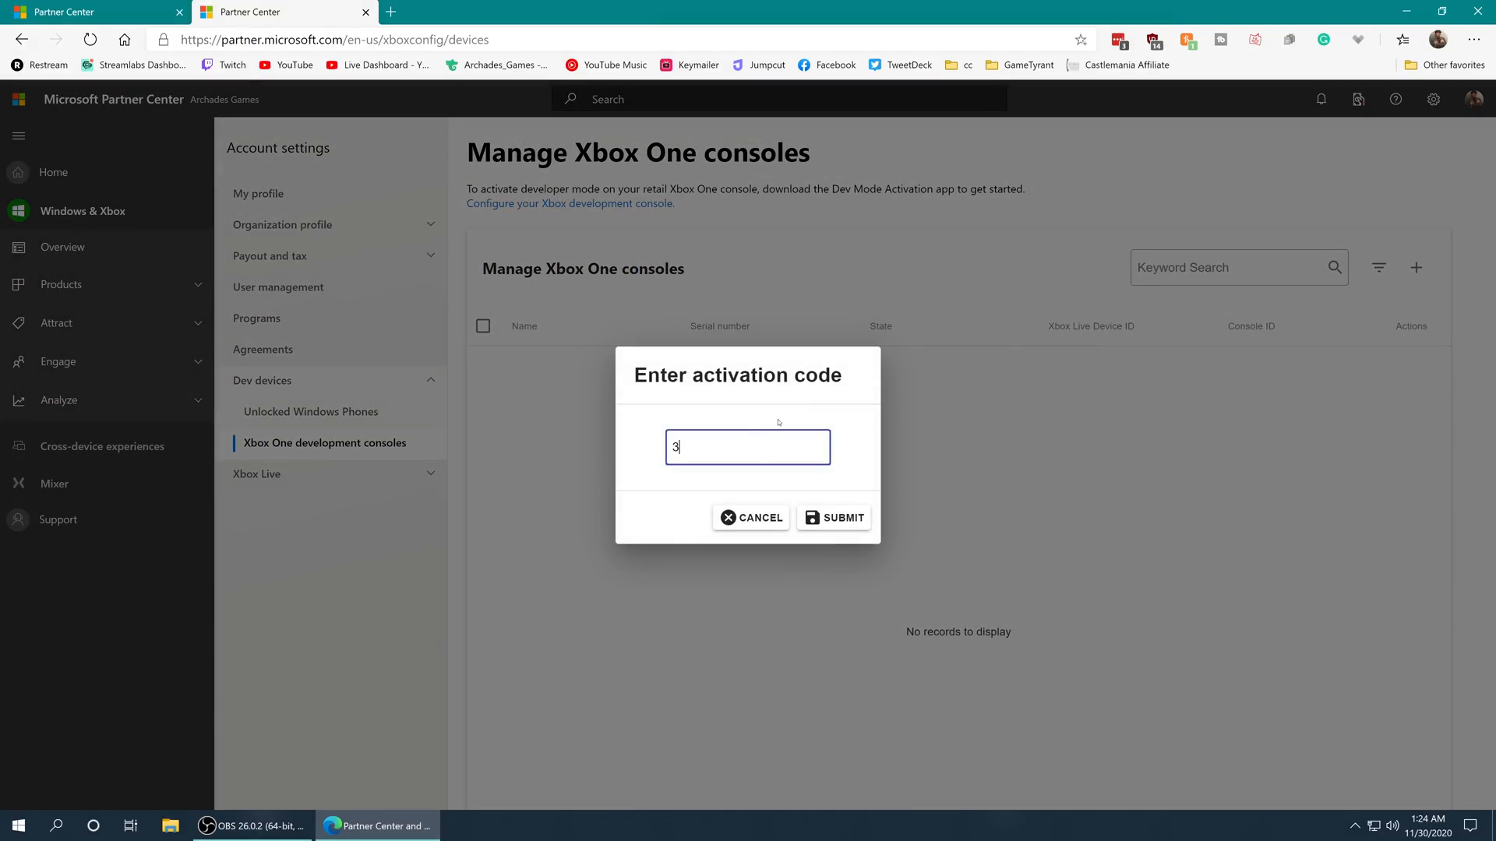
{"action": "type", "text": "JY"}
{"action": "type", "text": "BC3"}
{"action": "left_click", "coordinate": [831, 517]}
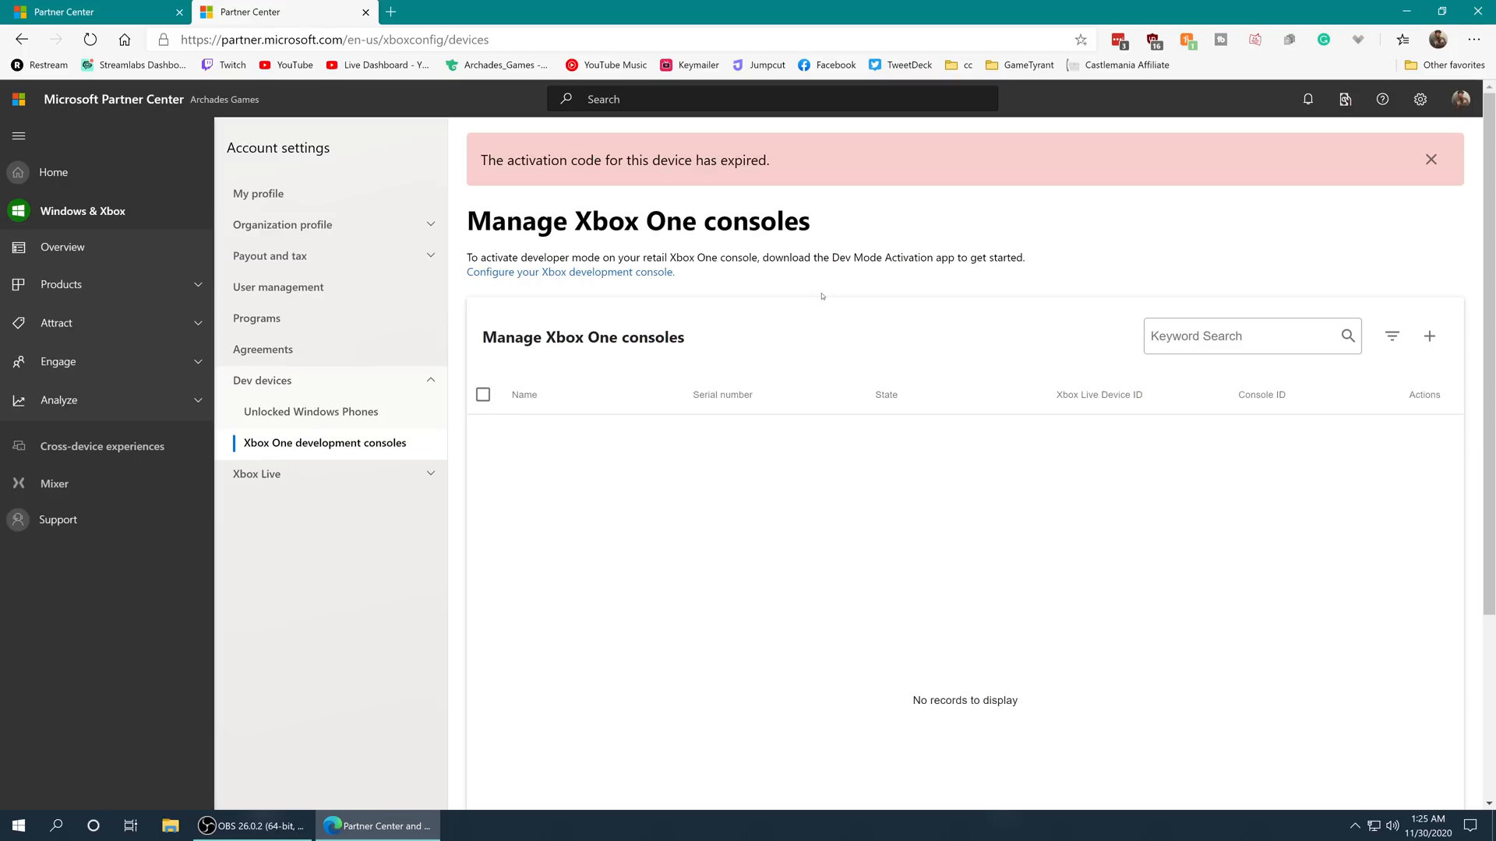
Re-enter and submit the activation code so the console lists as Active.
{"action": "left_click", "coordinate": [1428, 335]}
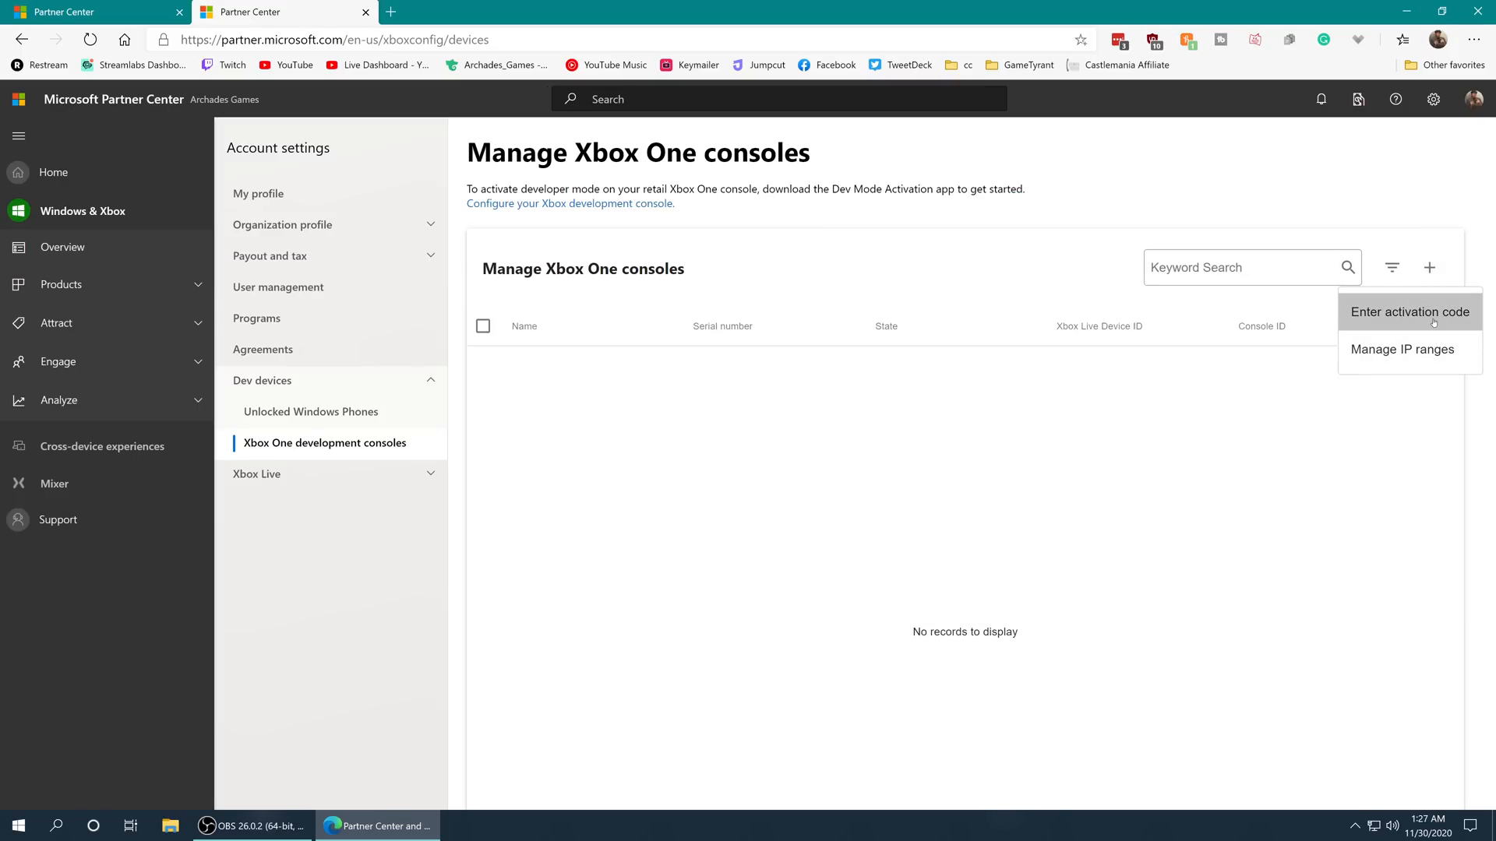
{"action": "left_click", "coordinate": [1410, 312]}
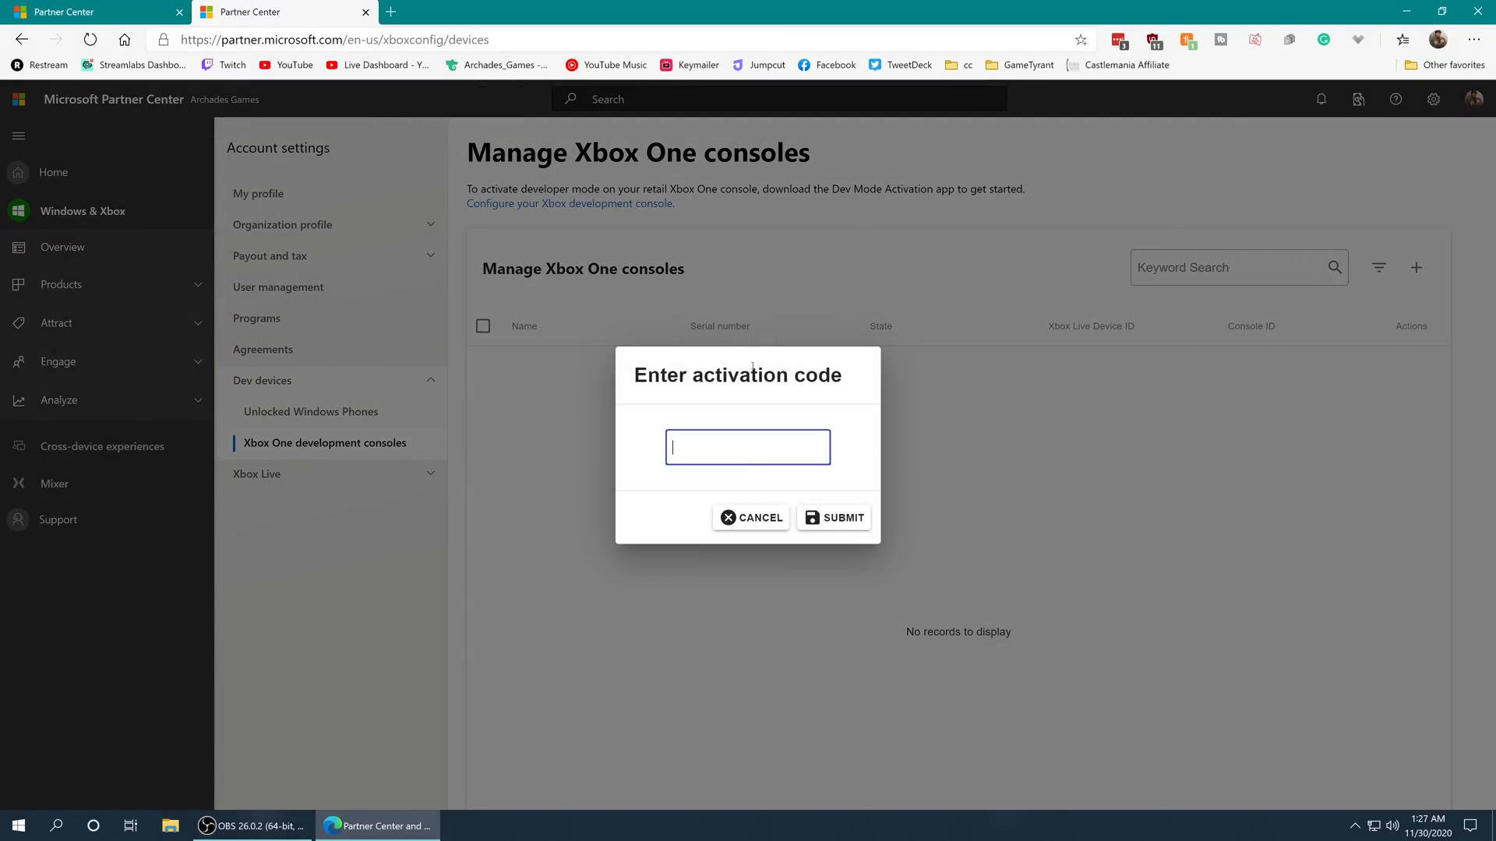
{"action": "type", "text": "CY9"}
{"action": "type", "text": "H89"}
{"action": "left_click", "coordinate": [837, 523]}
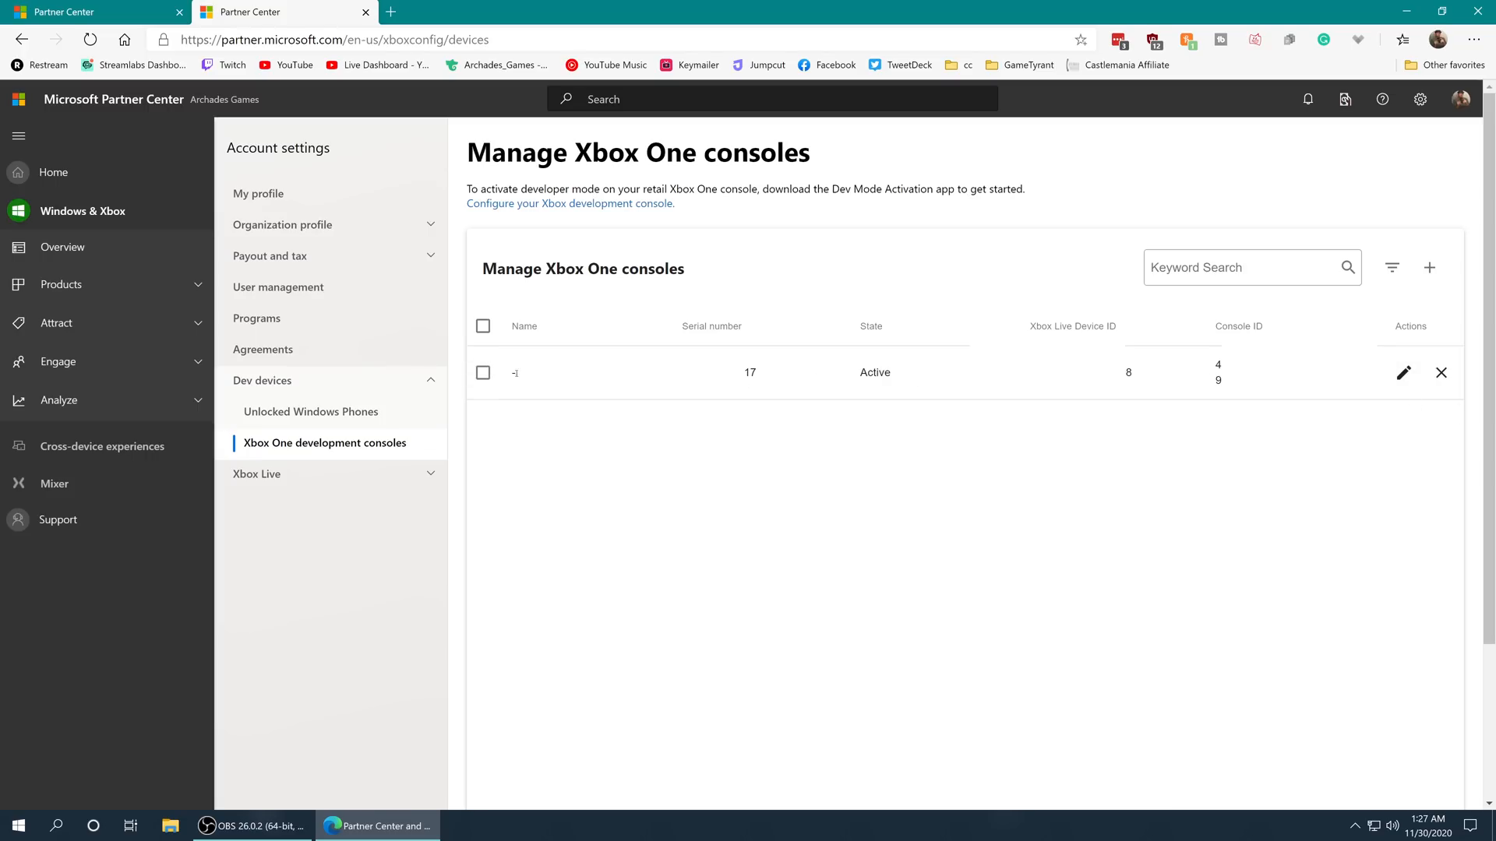
Name the activated console 'Xbox Series X' and save it.
{"action": "left_click", "coordinate": [1404, 373]}
{"action": "type", "text": "X"}
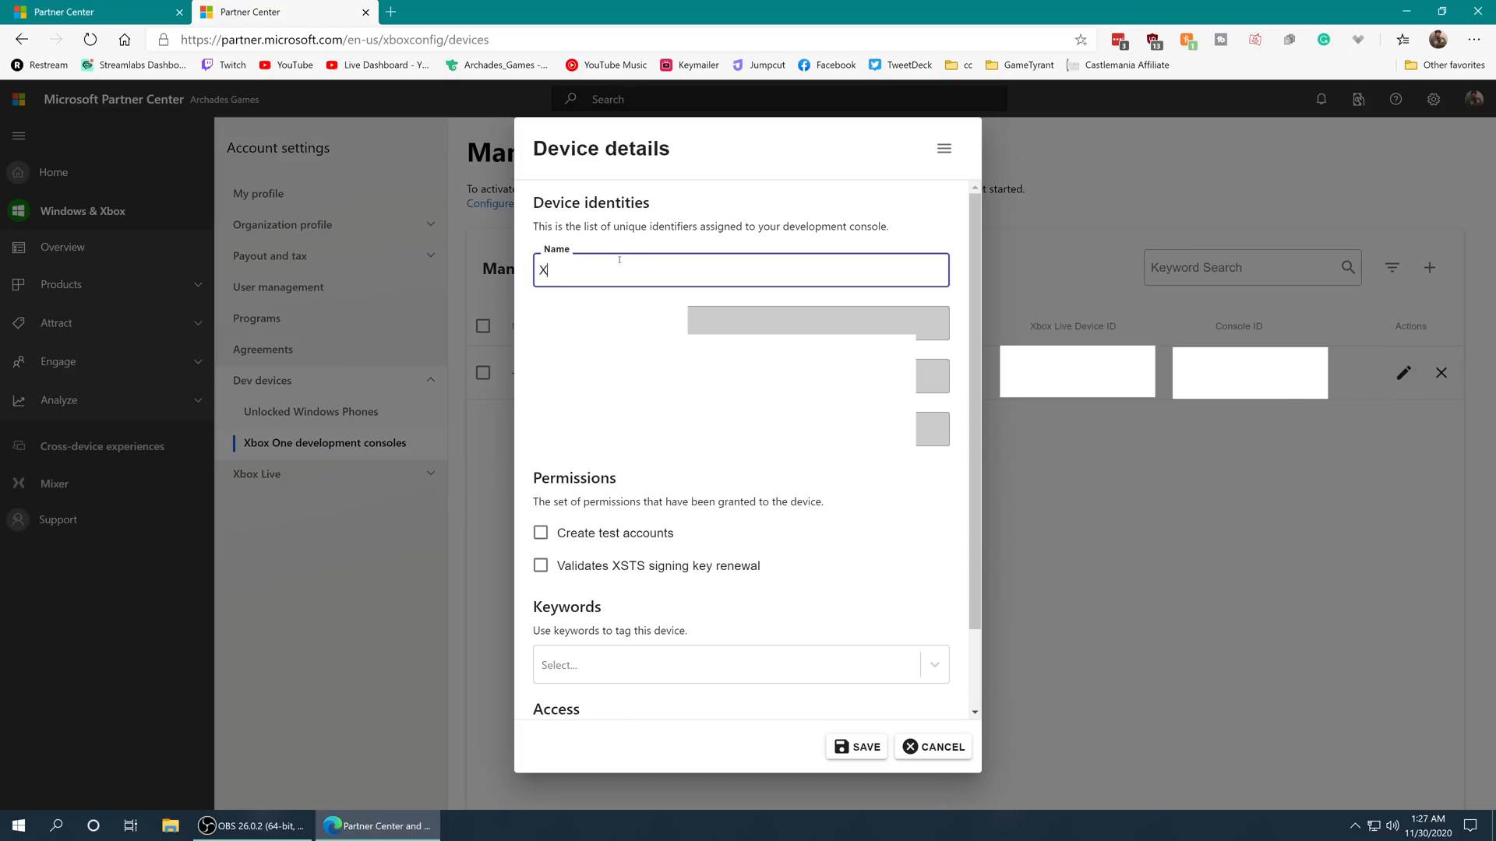
{"action": "type", "text": "box Series X"}
{"action": "scroll", "coordinate": [765, 528], "scroll_direction": "down", "scroll_amount": 2}
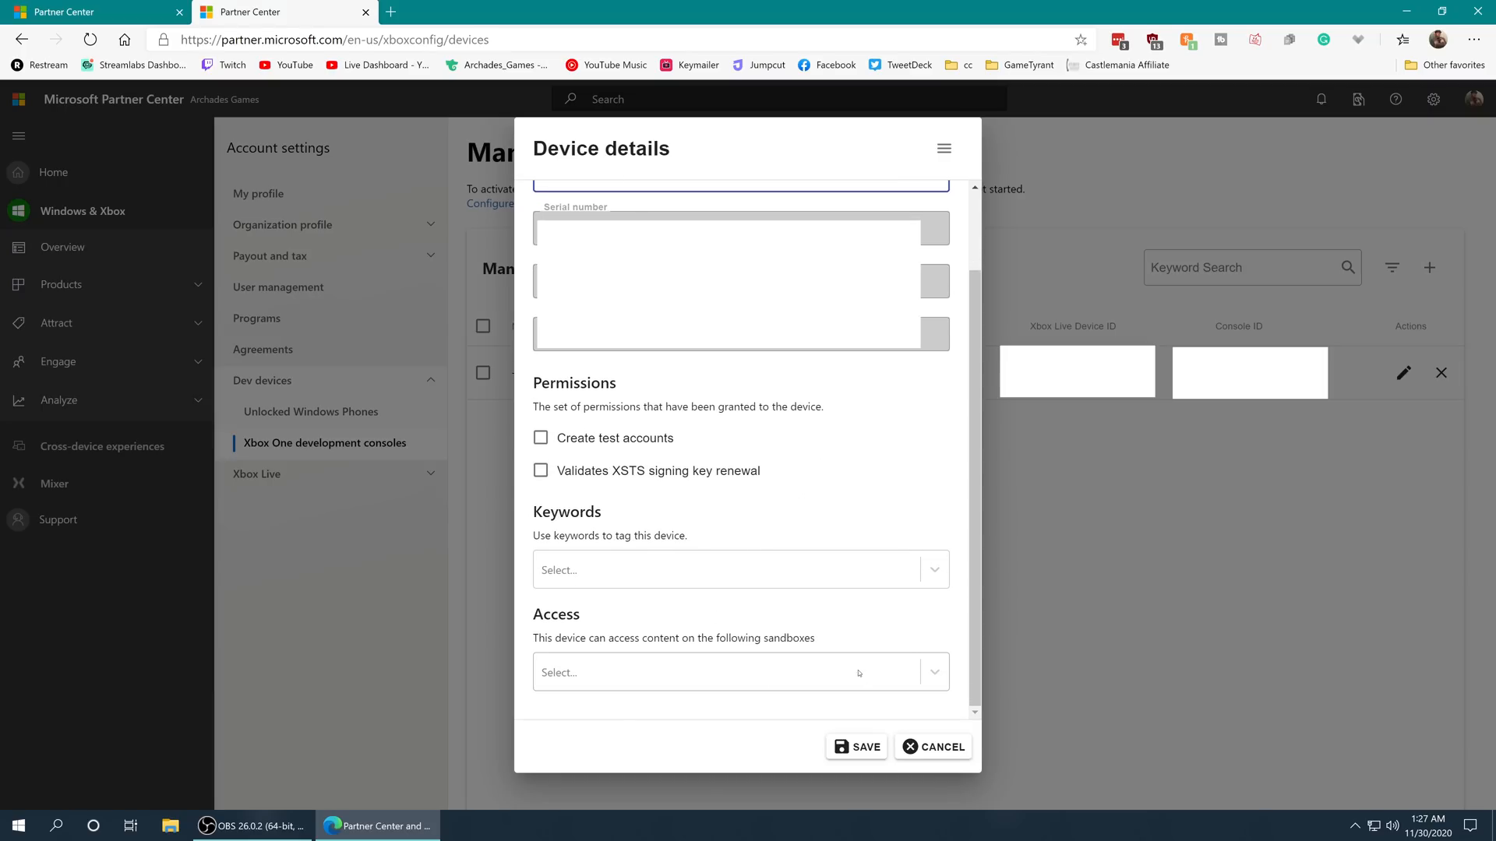
{"action": "left_click", "coordinate": [856, 747]}
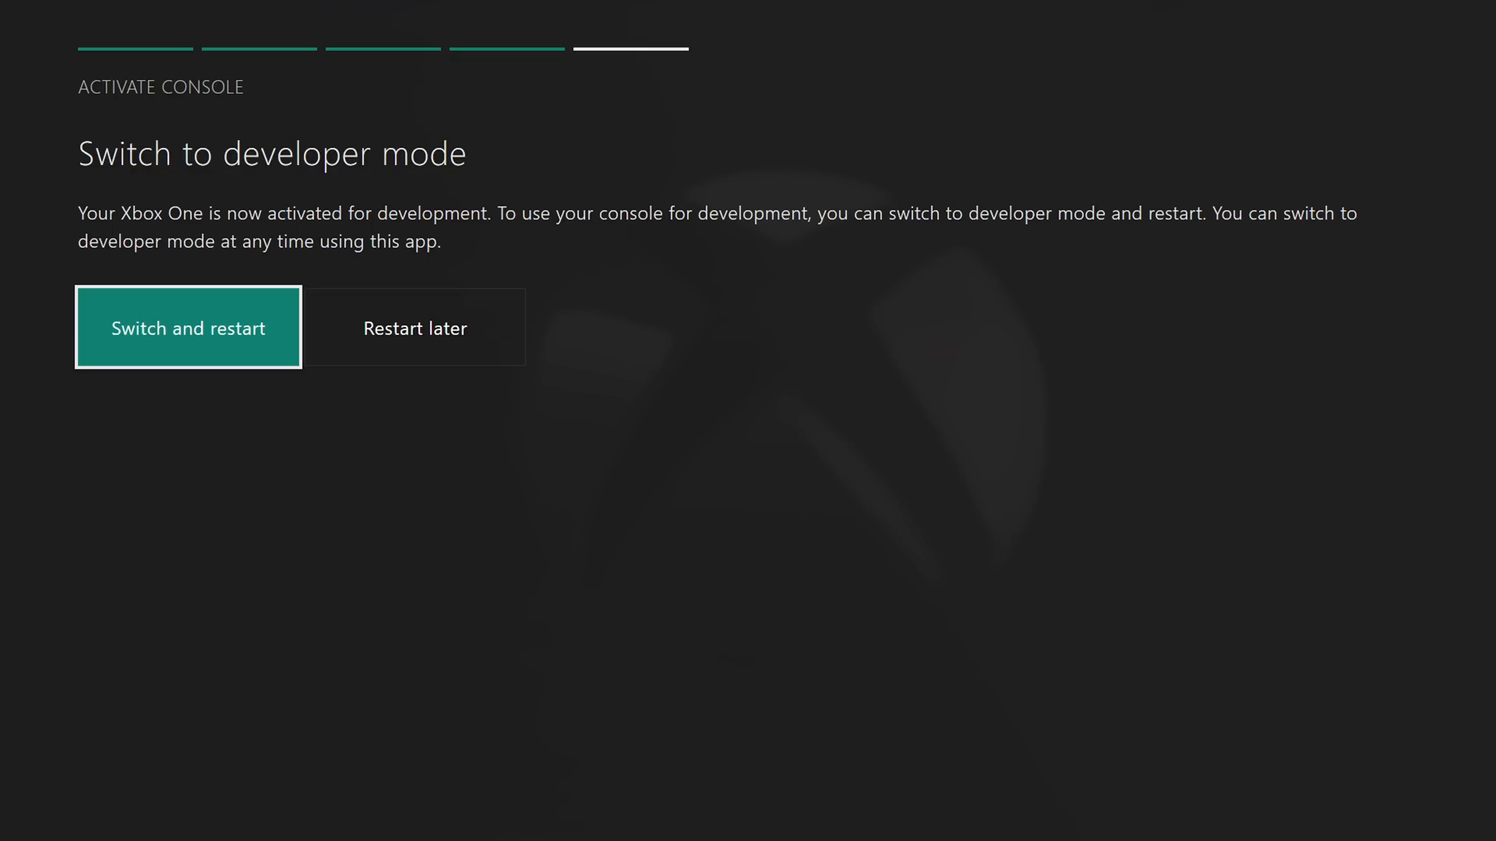
Switch the console to developer mode and restart it.
{"action": "key", "text": "Return"}
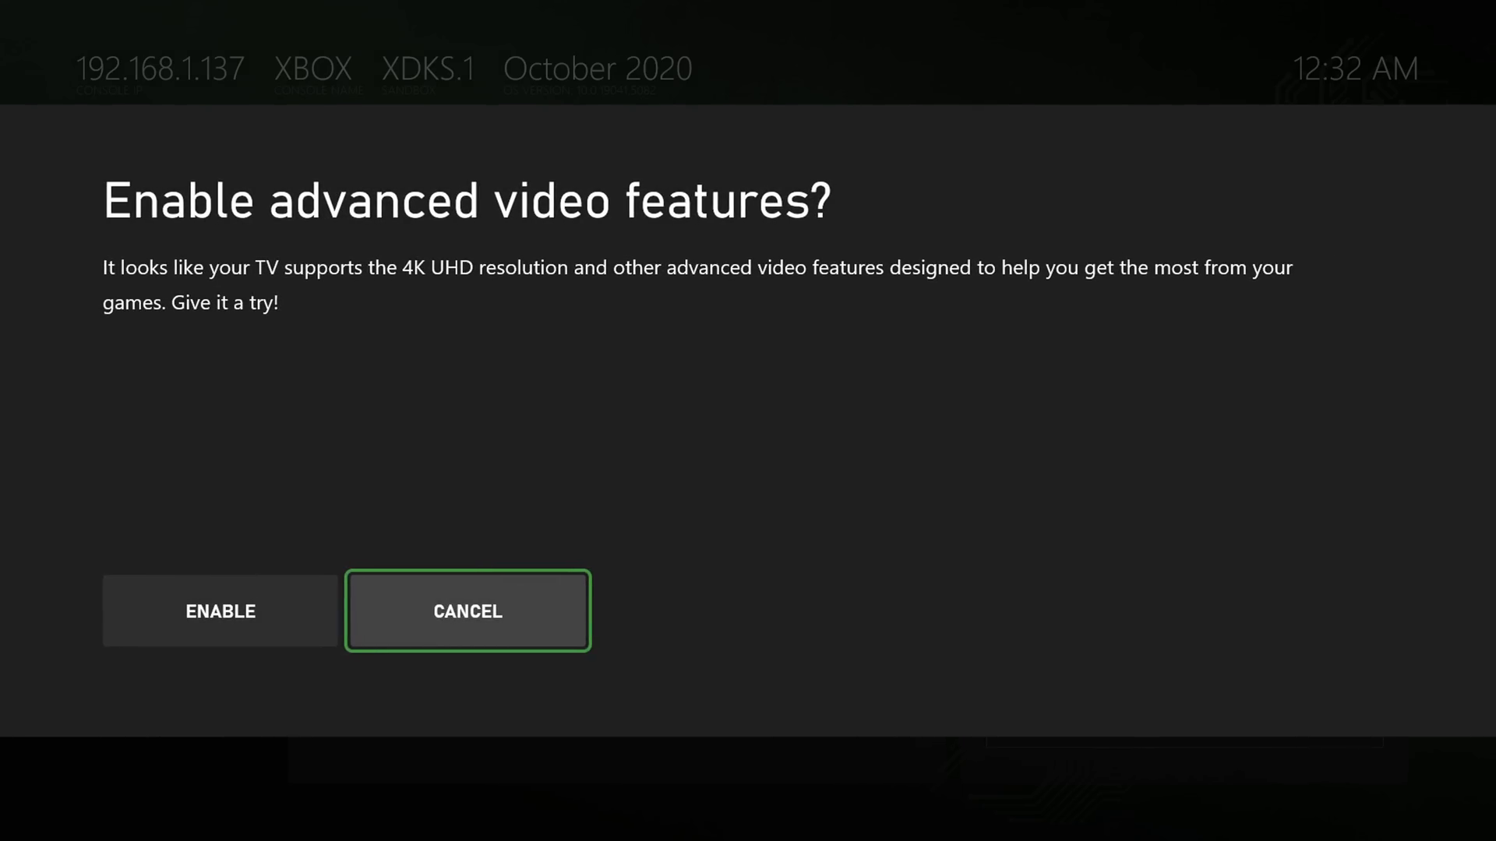
Enable advanced video features in Dev Home and accept the resolution confirmation.
{"action": "key", "text": "Left"}
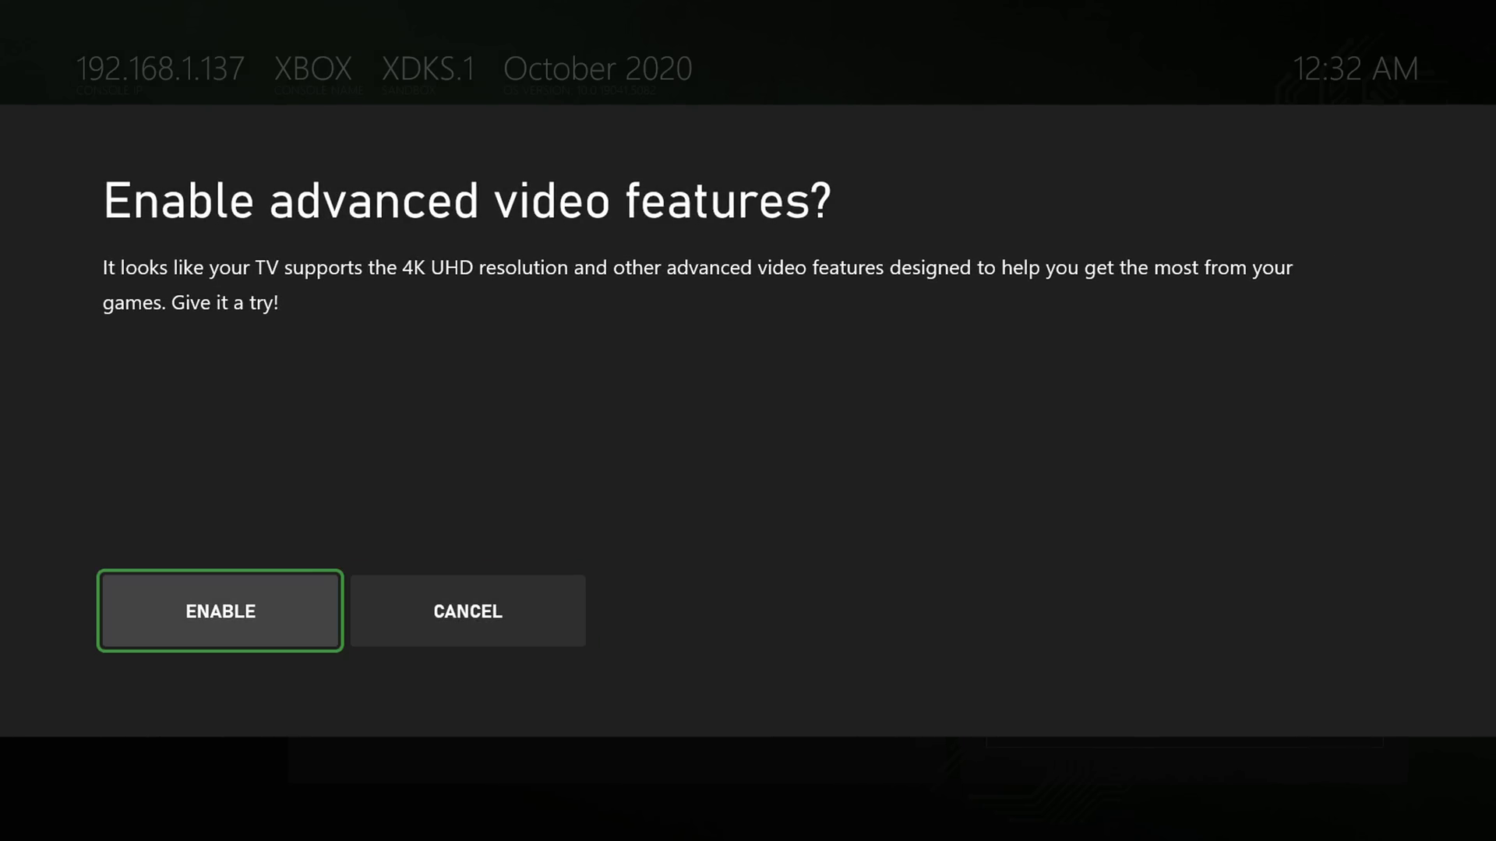
{"action": "key", "text": "Return"}
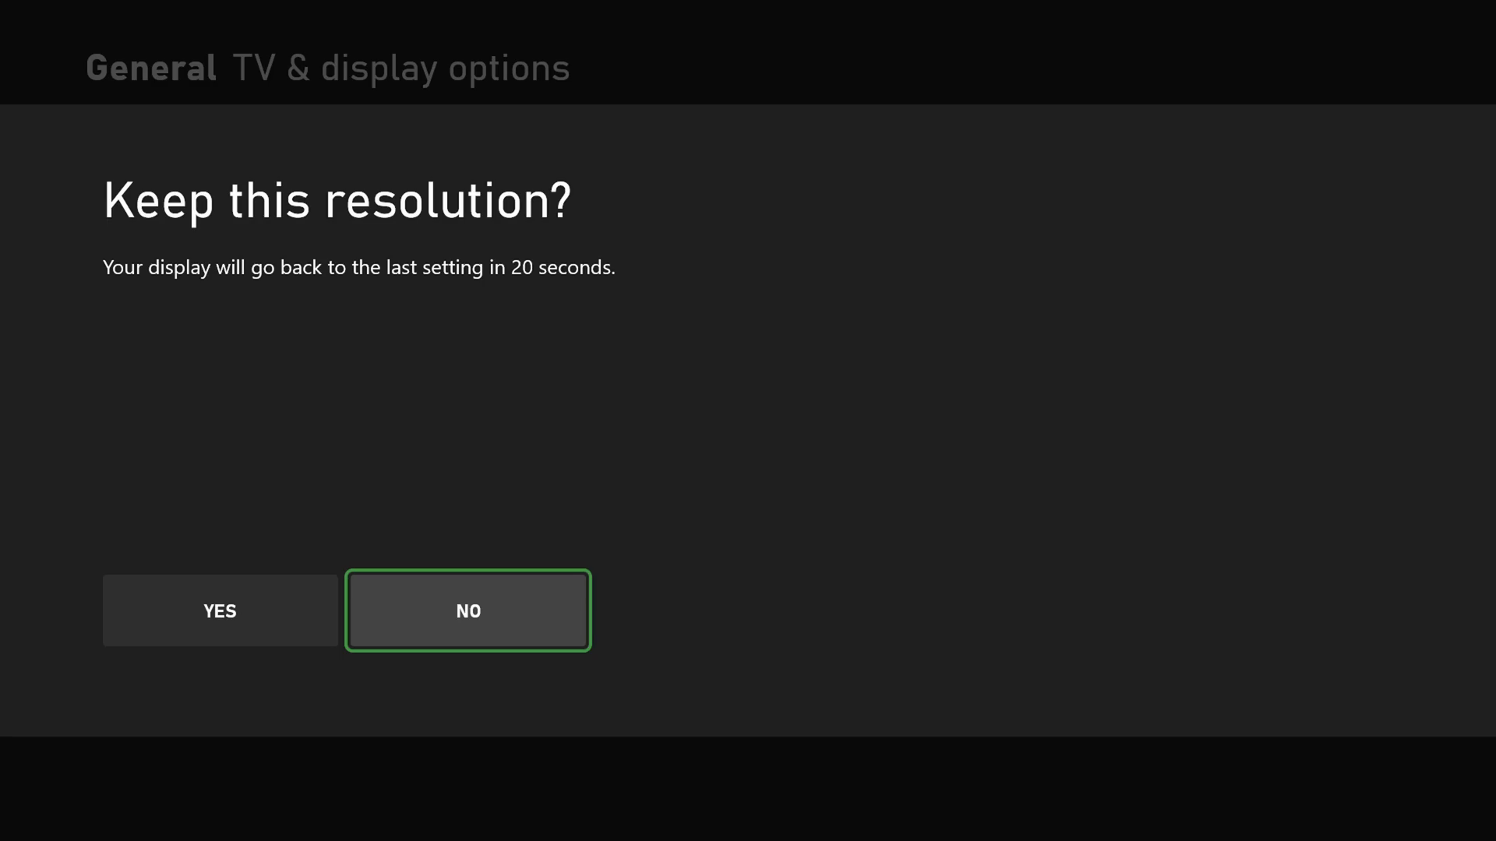
{"action": "key", "text": "Return"}
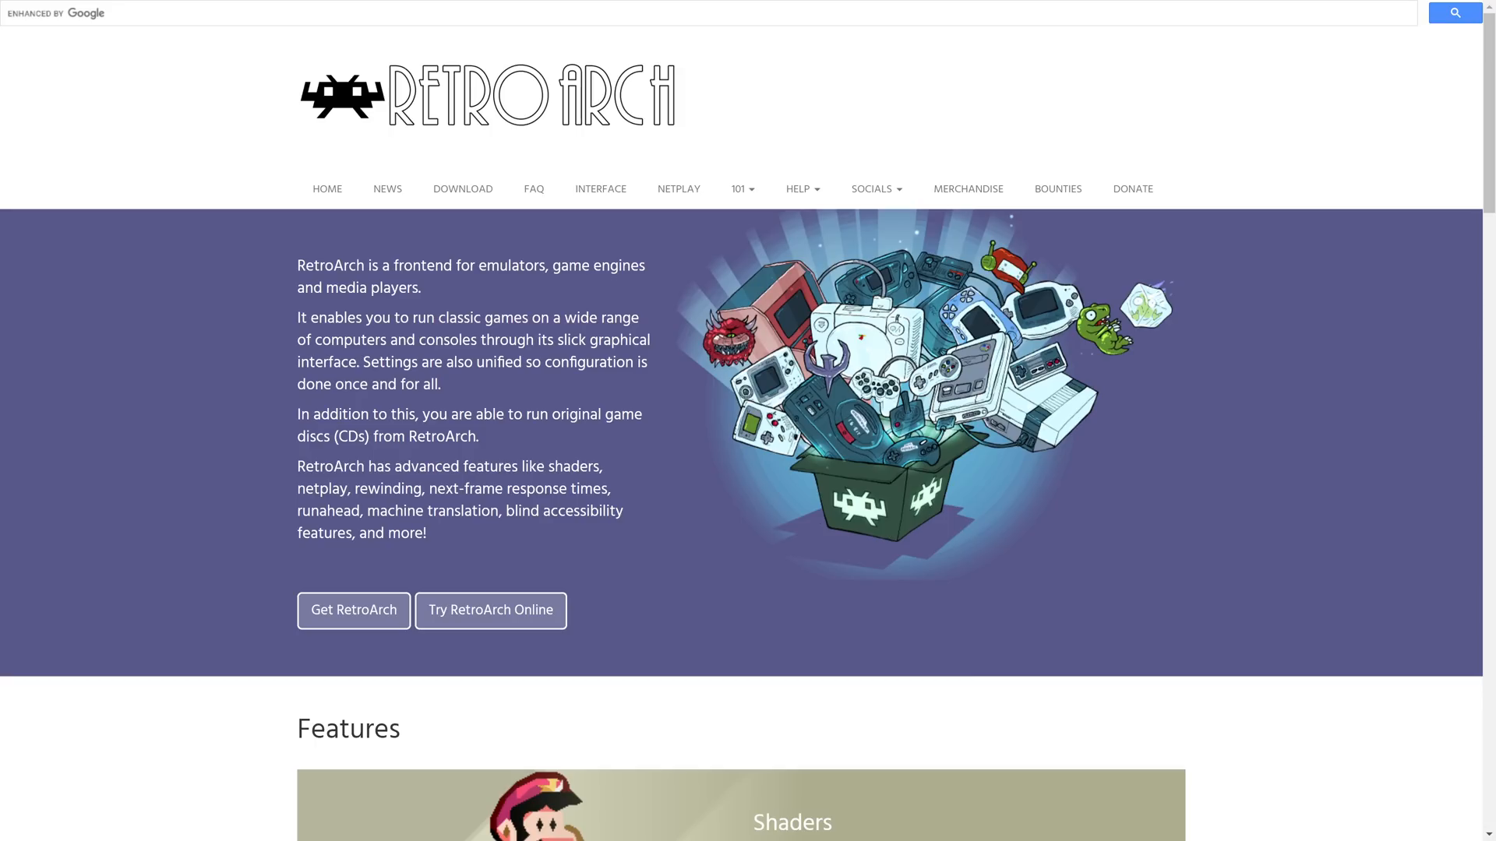
Download the Xbox One RetroArch appxbundle and the Visual C++ 2015 UWP runtime from retroarch.com.
{"action": "left_click", "coordinate": [479, 190]}
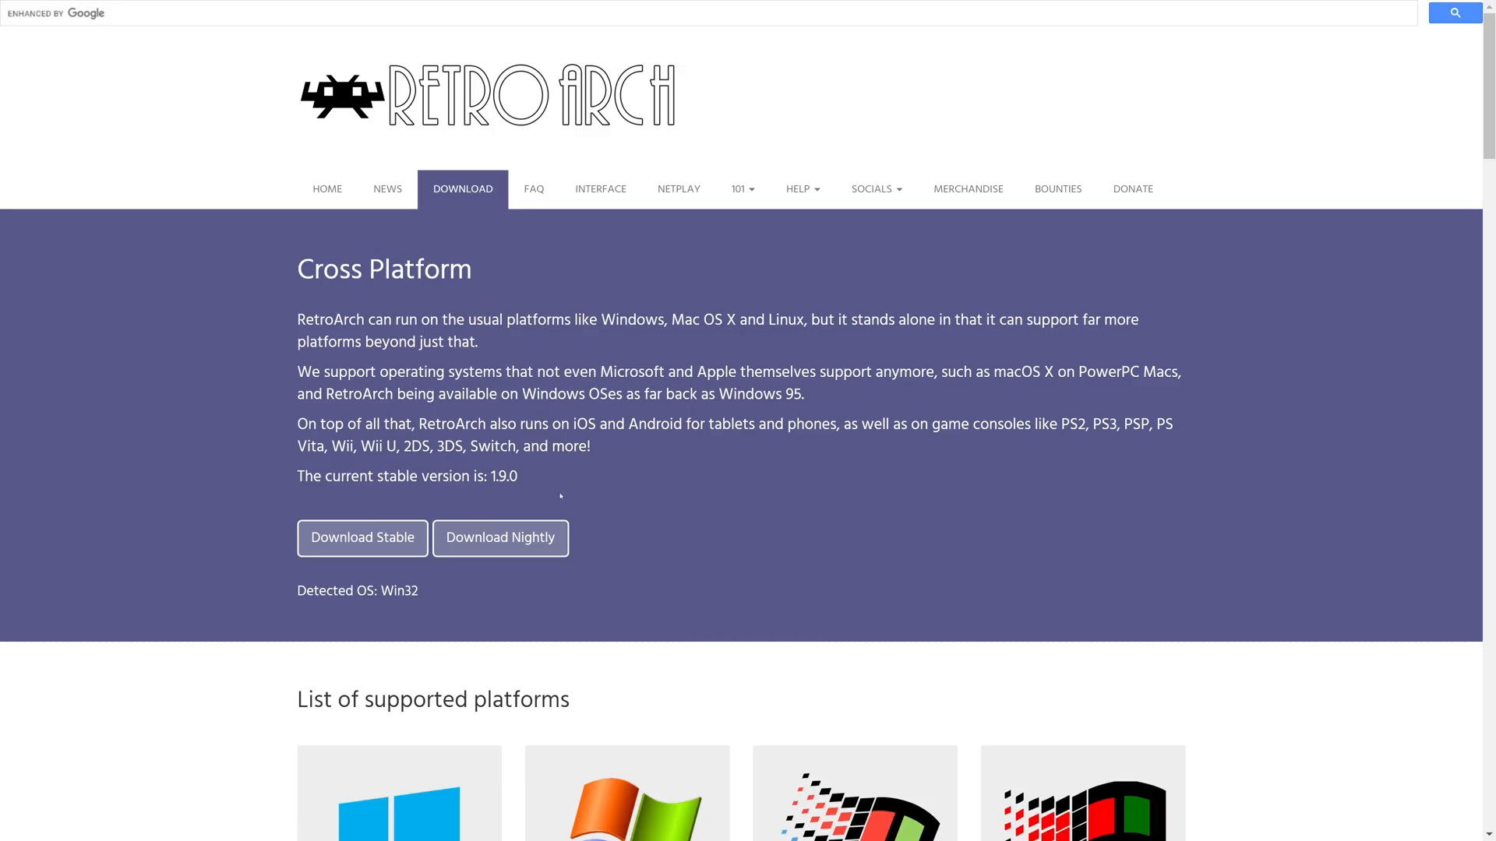
{"action": "scroll", "coordinate": [735, 476], "scroll_direction": "down", "scroll_amount": 6}
{"action": "scroll", "coordinate": [736, 477], "scroll_direction": "down", "scroll_amount": 6}
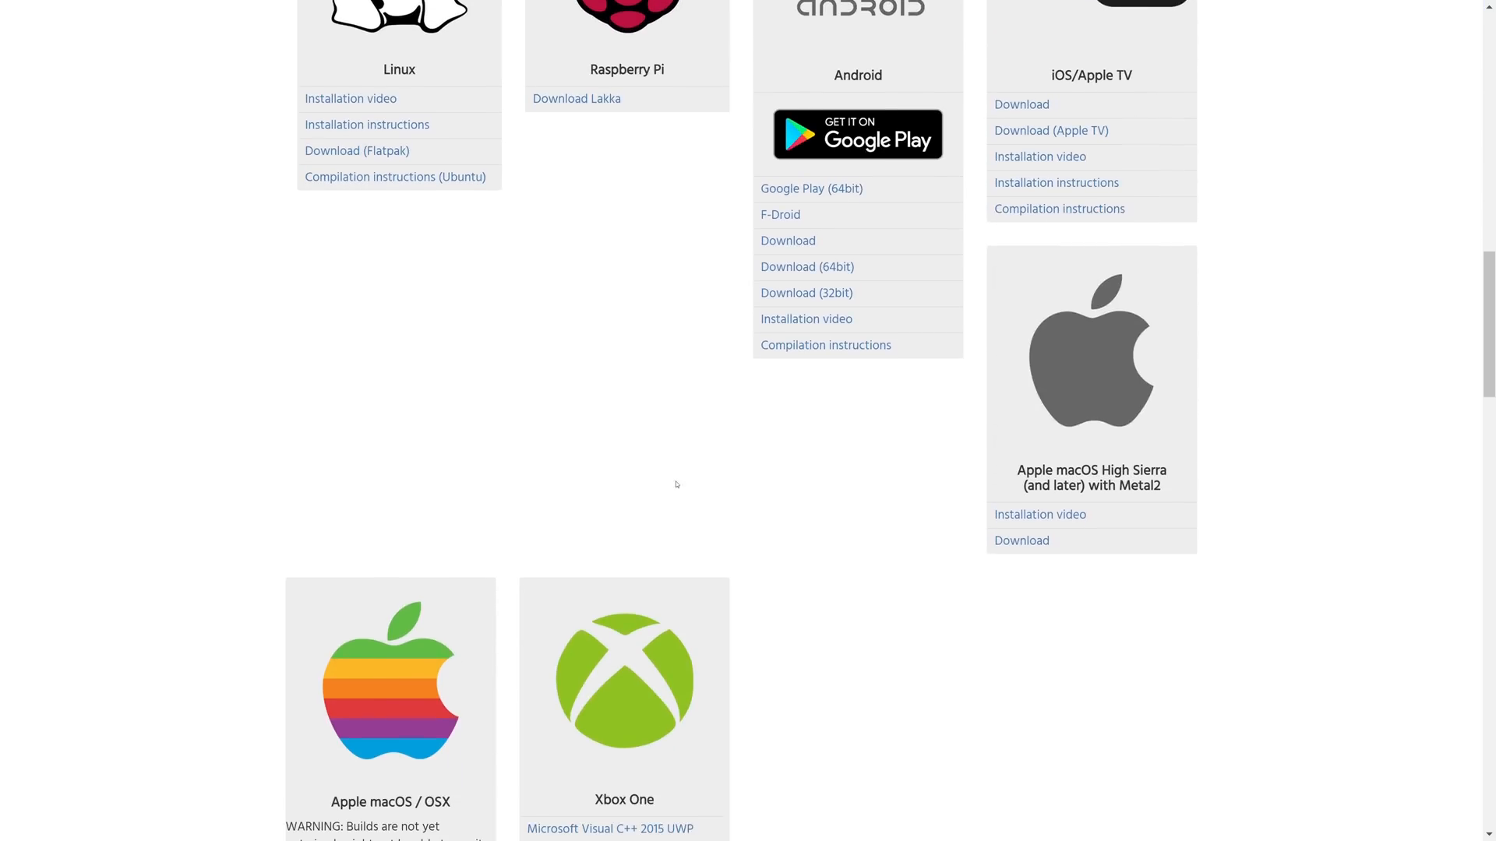
{"action": "scroll", "coordinate": [736, 477], "scroll_direction": "down", "scroll_amount": 5}
{"action": "scroll", "coordinate": [645, 199], "scroll_direction": "down", "scroll_amount": 2}
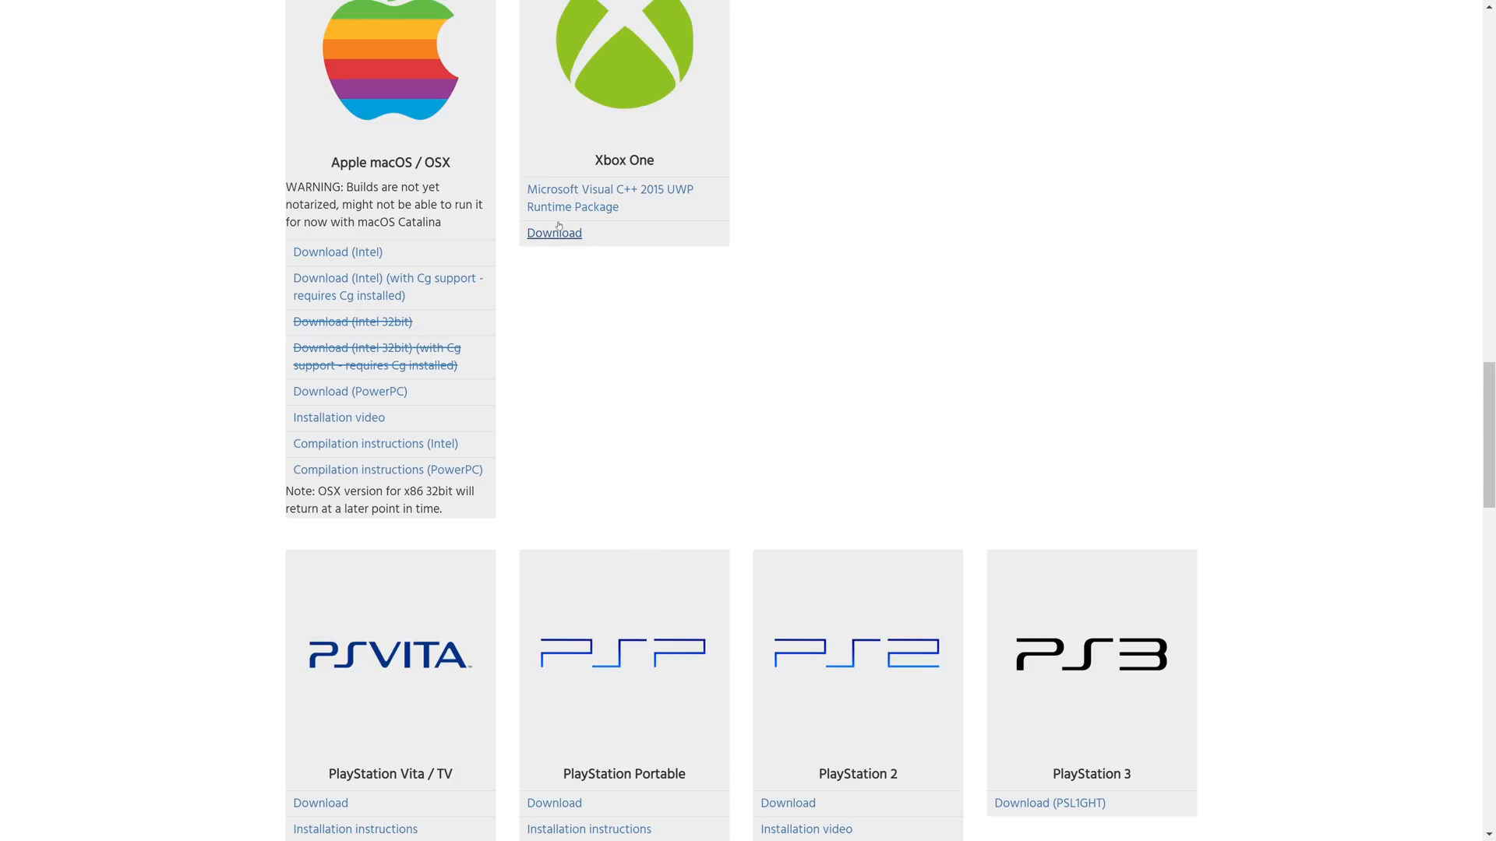
{"action": "left_click", "coordinate": [558, 226]}
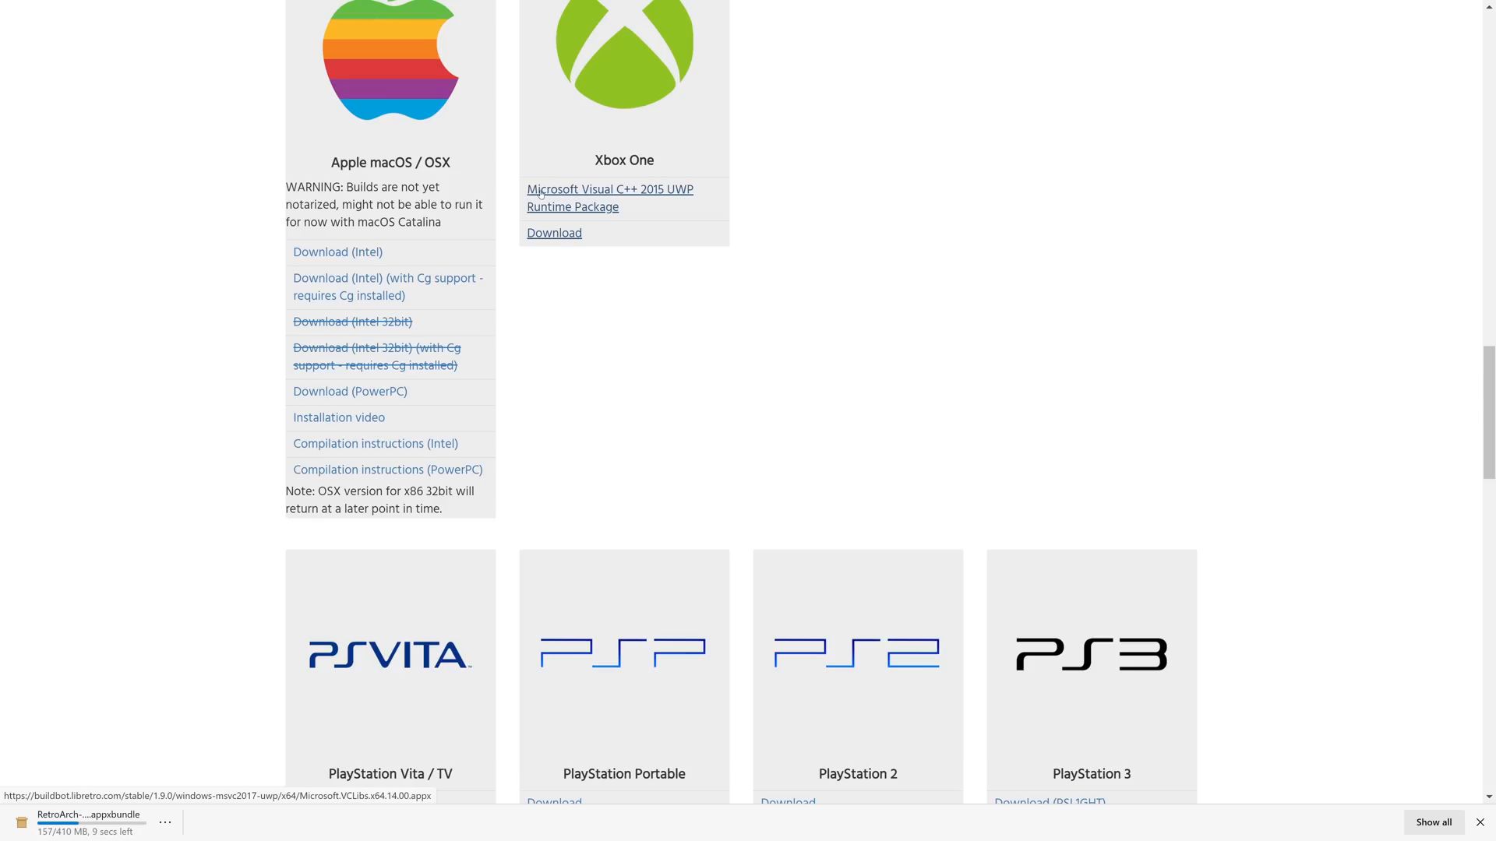
{"action": "left_click", "coordinate": [580, 208]}
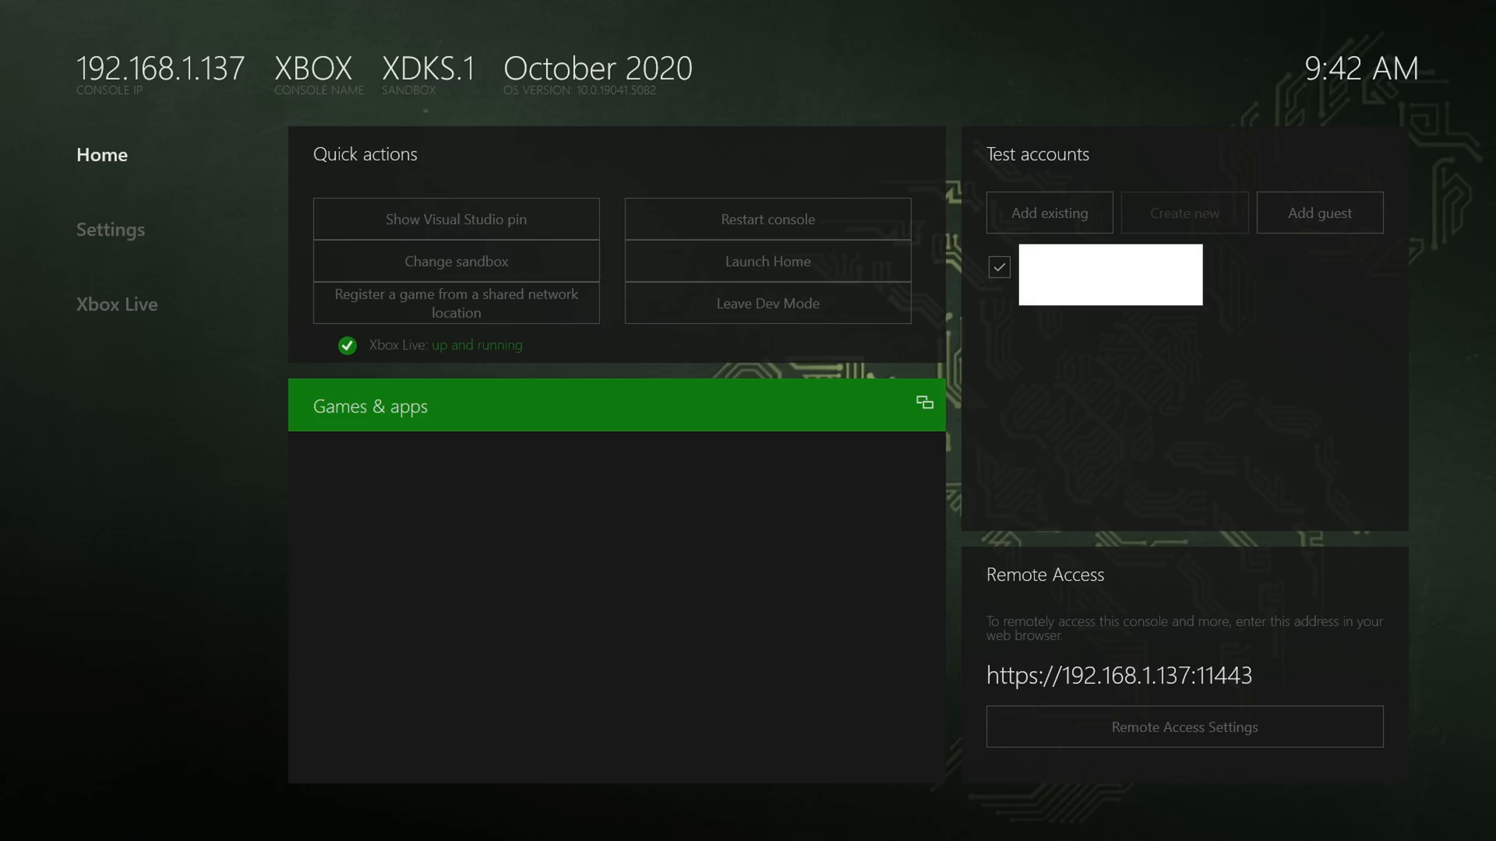
{"action": "key", "text": "Right"}
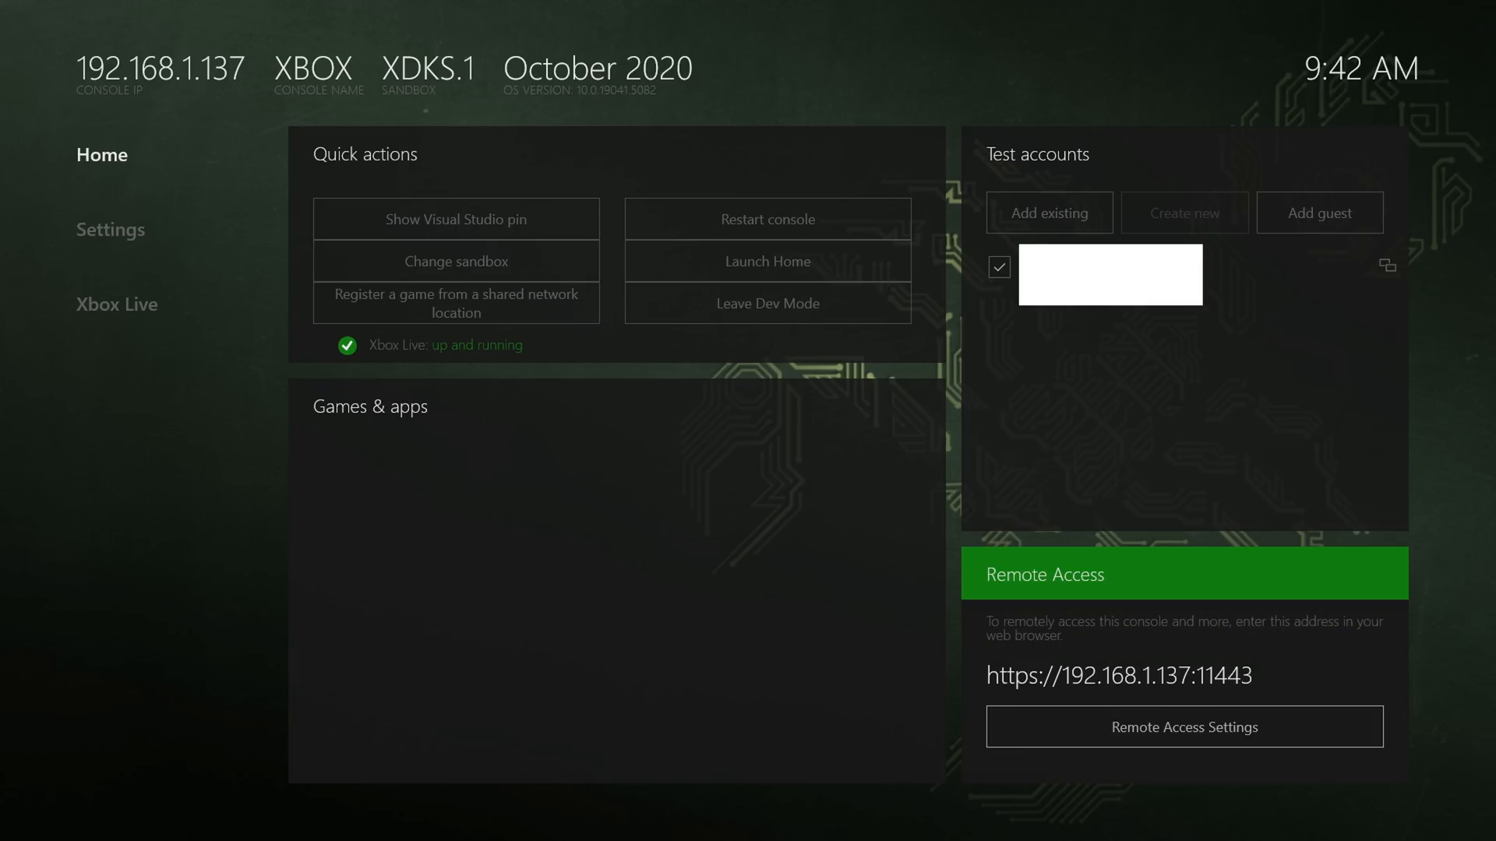
{"action": "key", "text": "Down"}
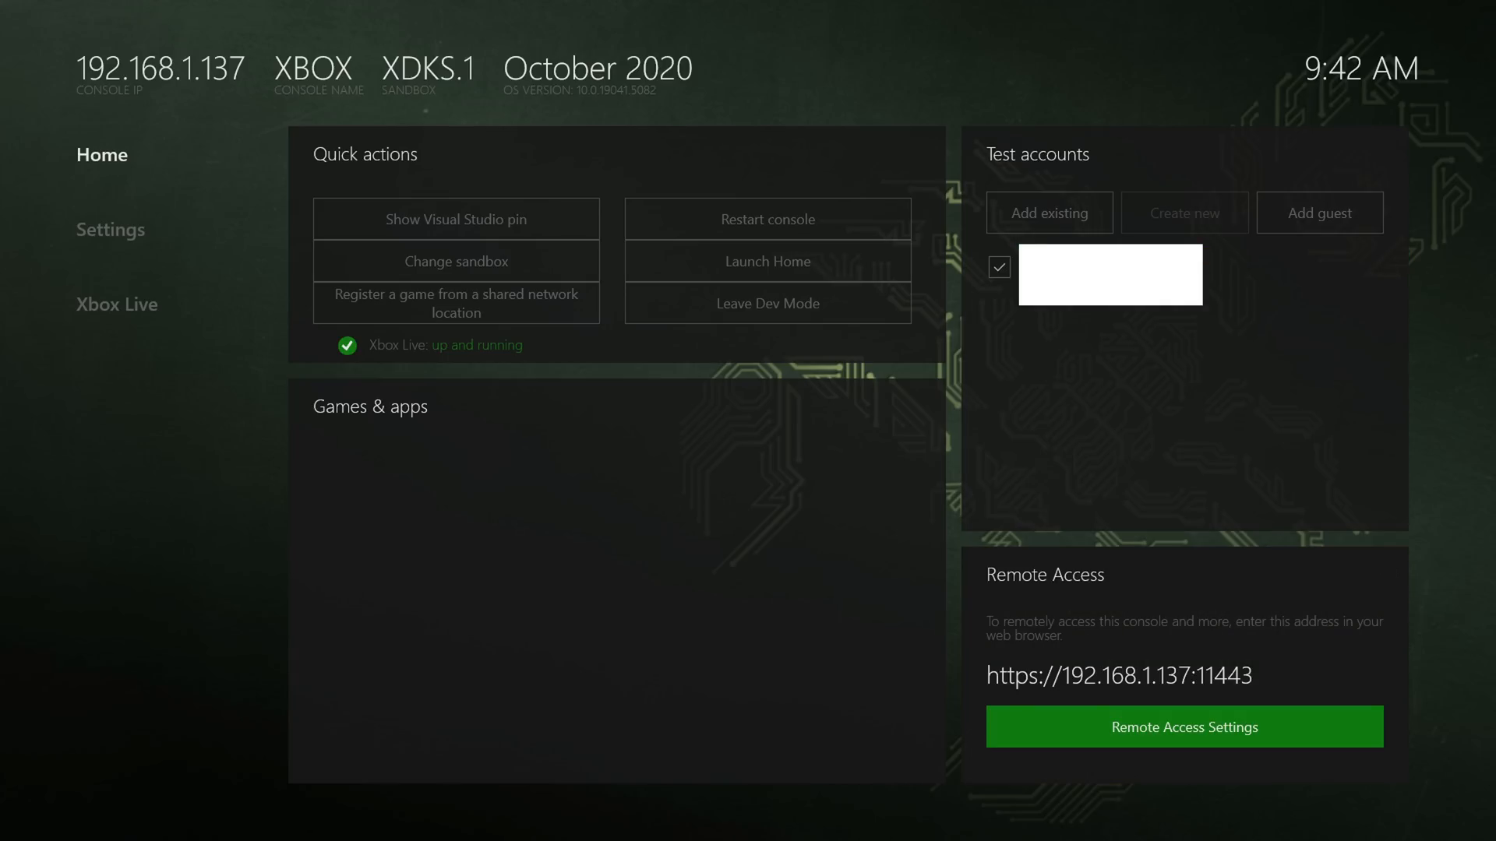
{"action": "key", "text": "Return"}
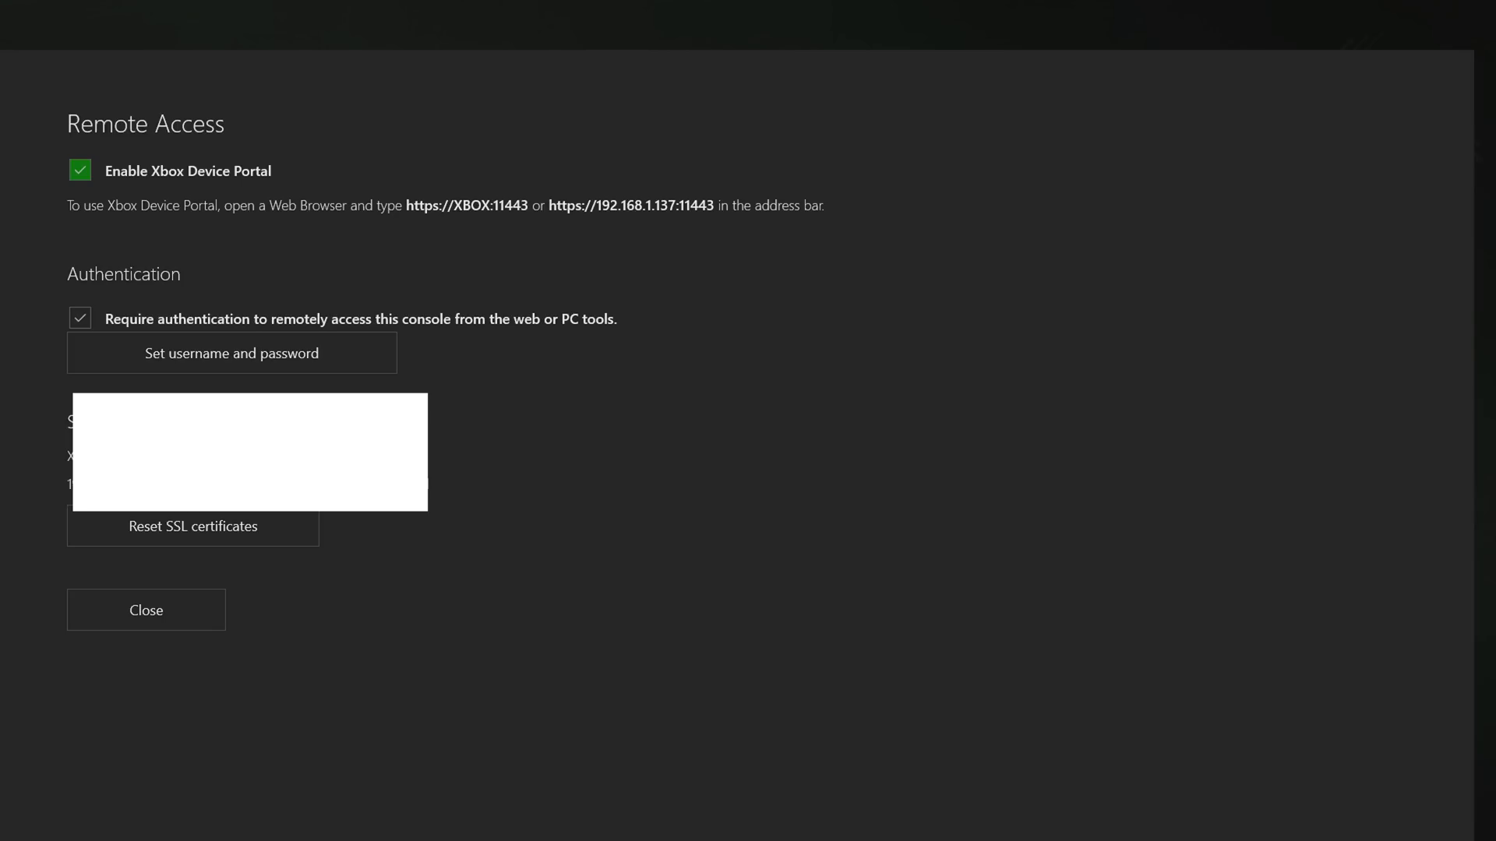
{"action": "key", "text": "Down"}
{"action": "key", "text": "Down"}
{"action": "key", "text": "Return"}
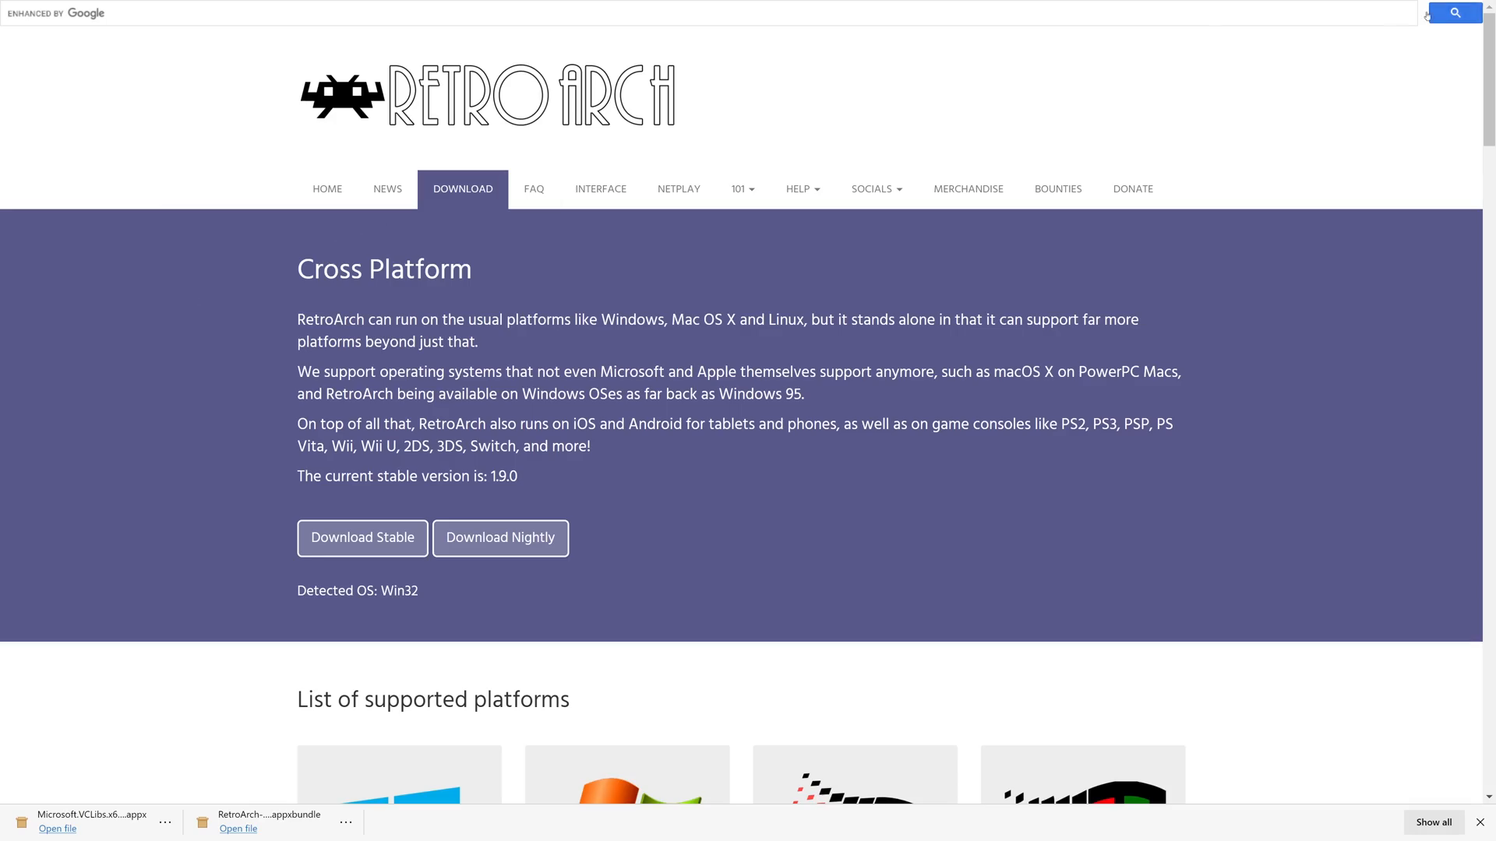
Reach the console's Xbox Device Portal at its 192.x address in a new Edge tab.
{"action": "left_click", "coordinate": [206, 12]}
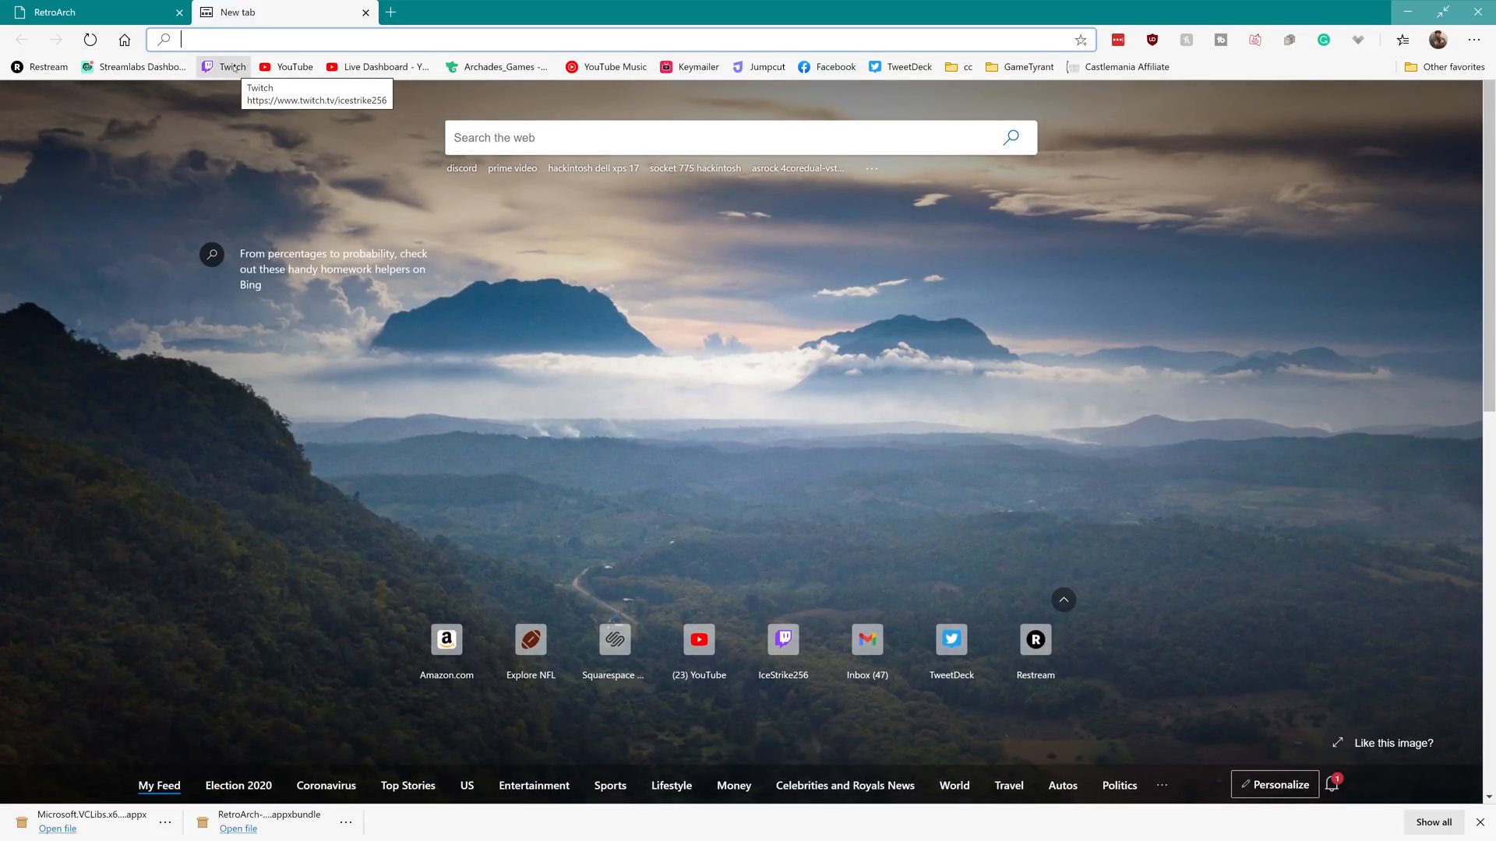
{"action": "type", "text": "192.168.1.1"}
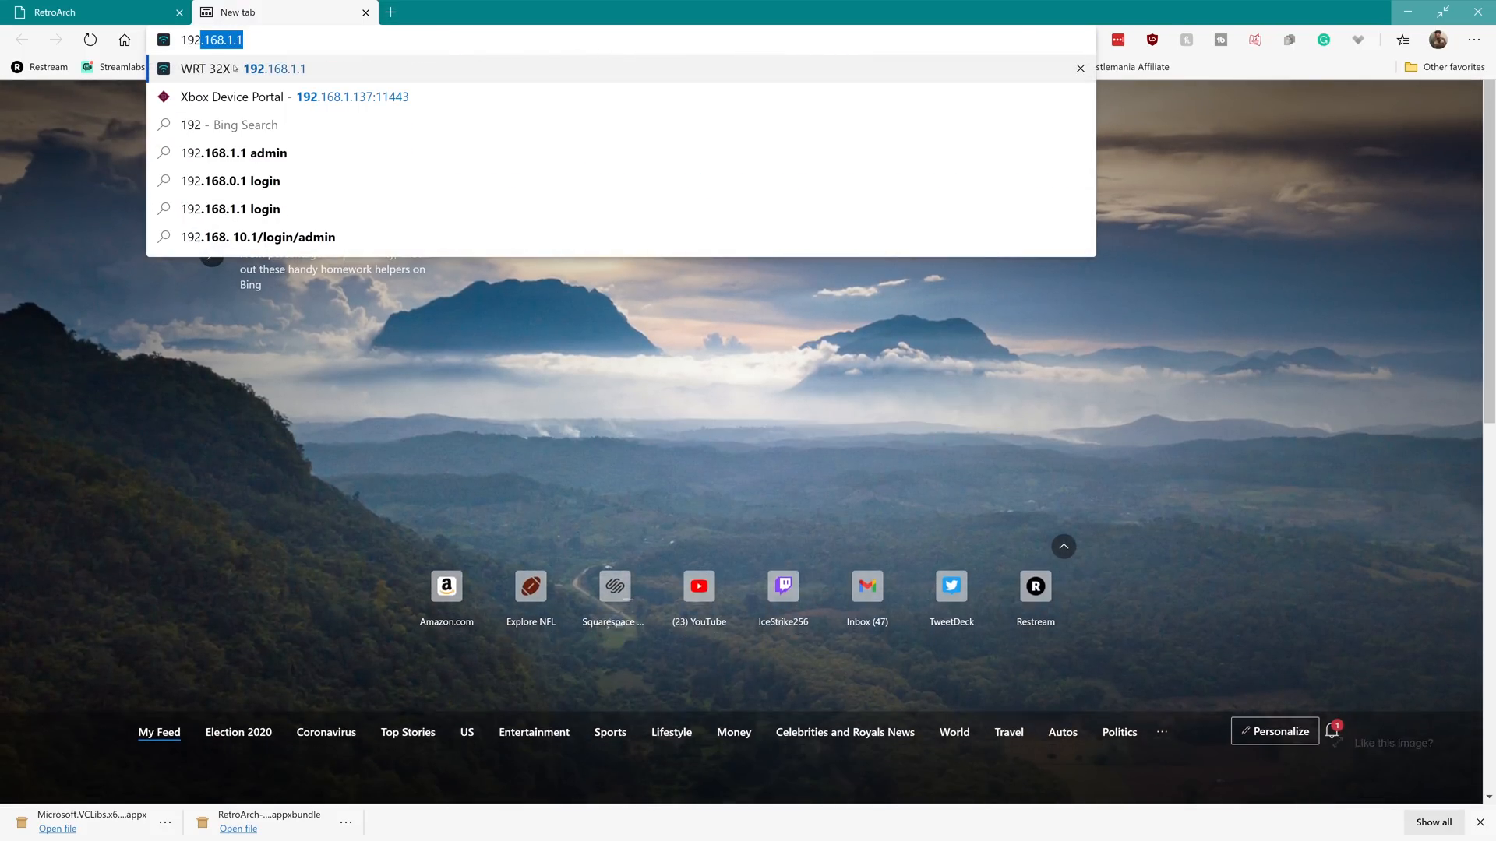
{"action": "left_click", "coordinate": [328, 96]}
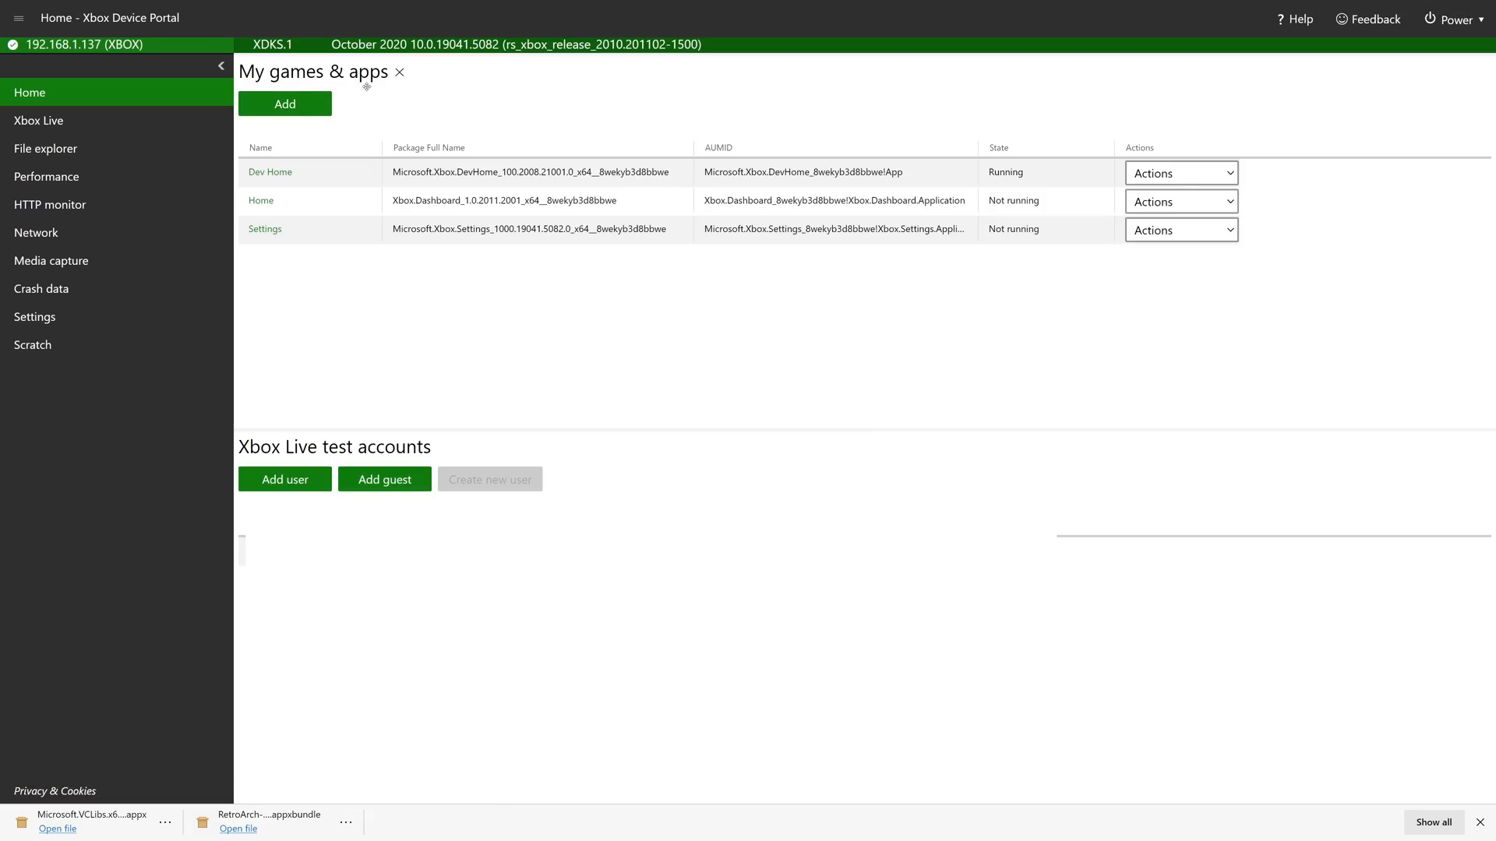
Begin a Device Portal install with the RetroArch appxbundle from the Desktop as the package.
{"action": "left_click", "coordinate": [299, 107]}
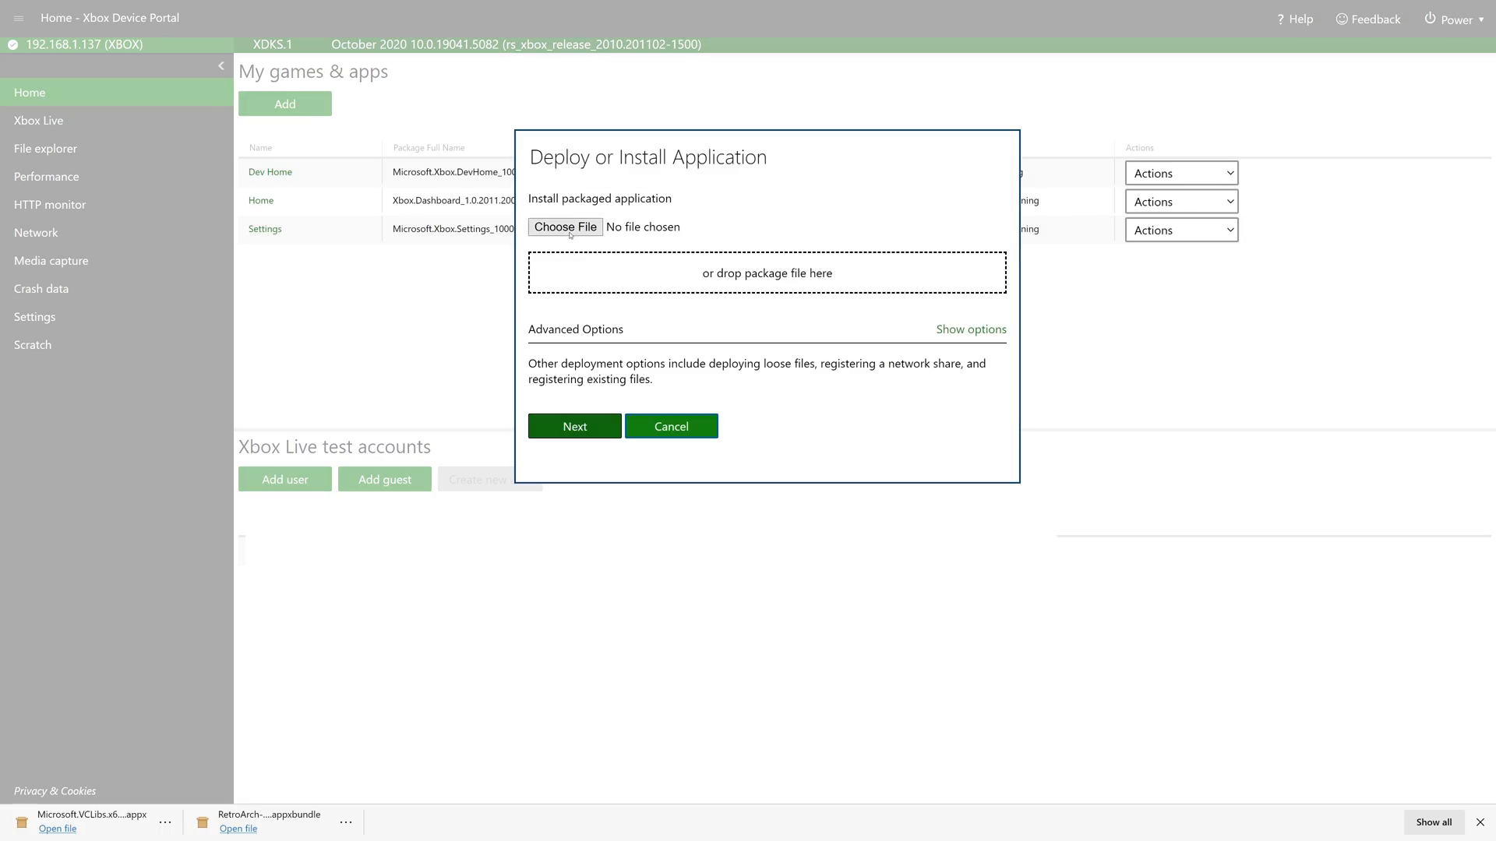
{"action": "left_click", "coordinate": [565, 227]}
{"action": "left_click", "coordinate": [61, 186]}
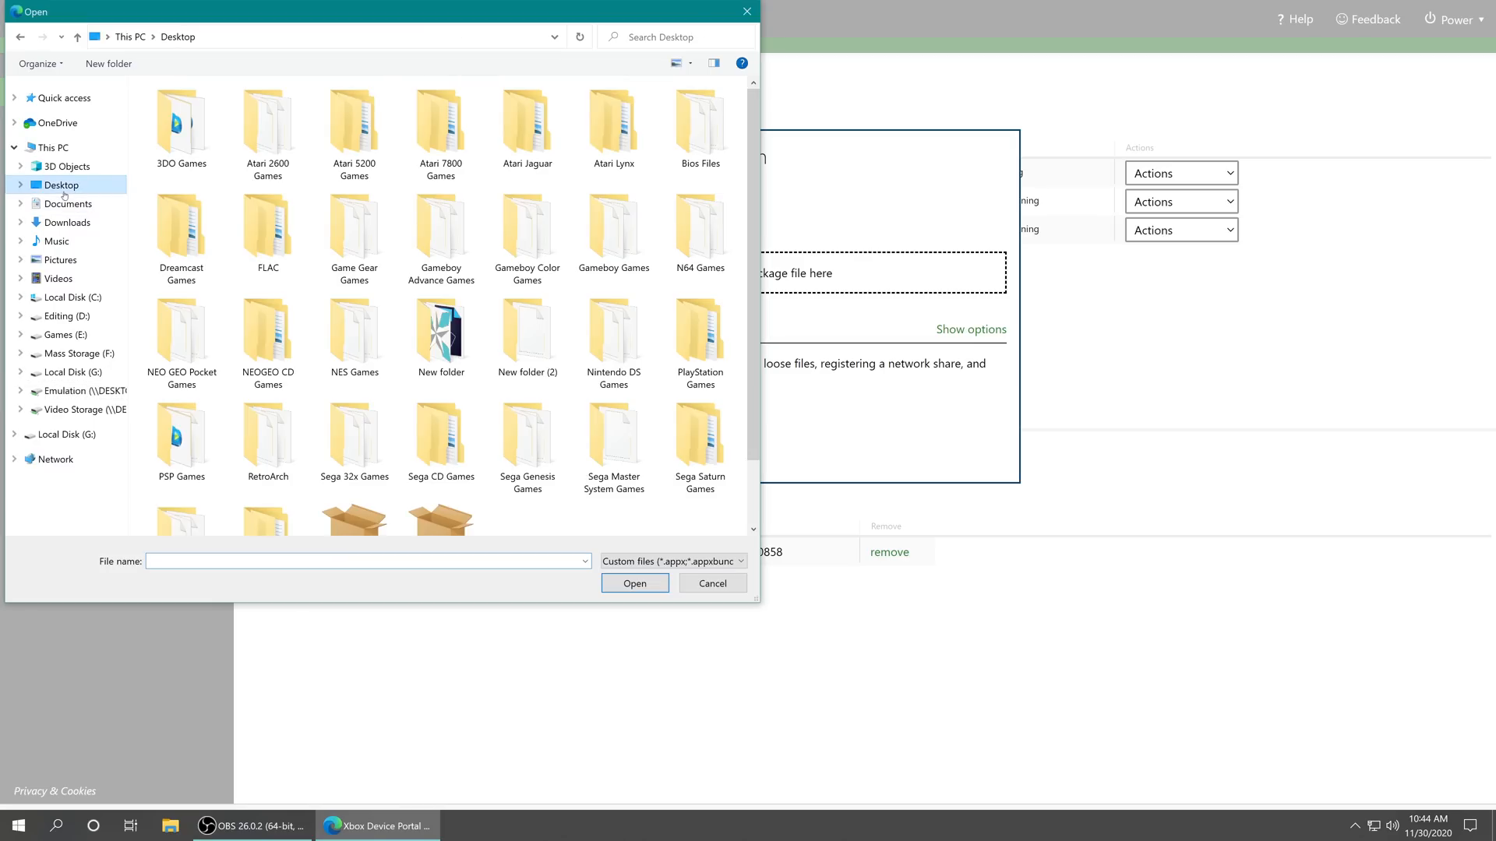
{"action": "scroll", "coordinate": [445, 293], "scroll_direction": "down", "scroll_amount": 3}
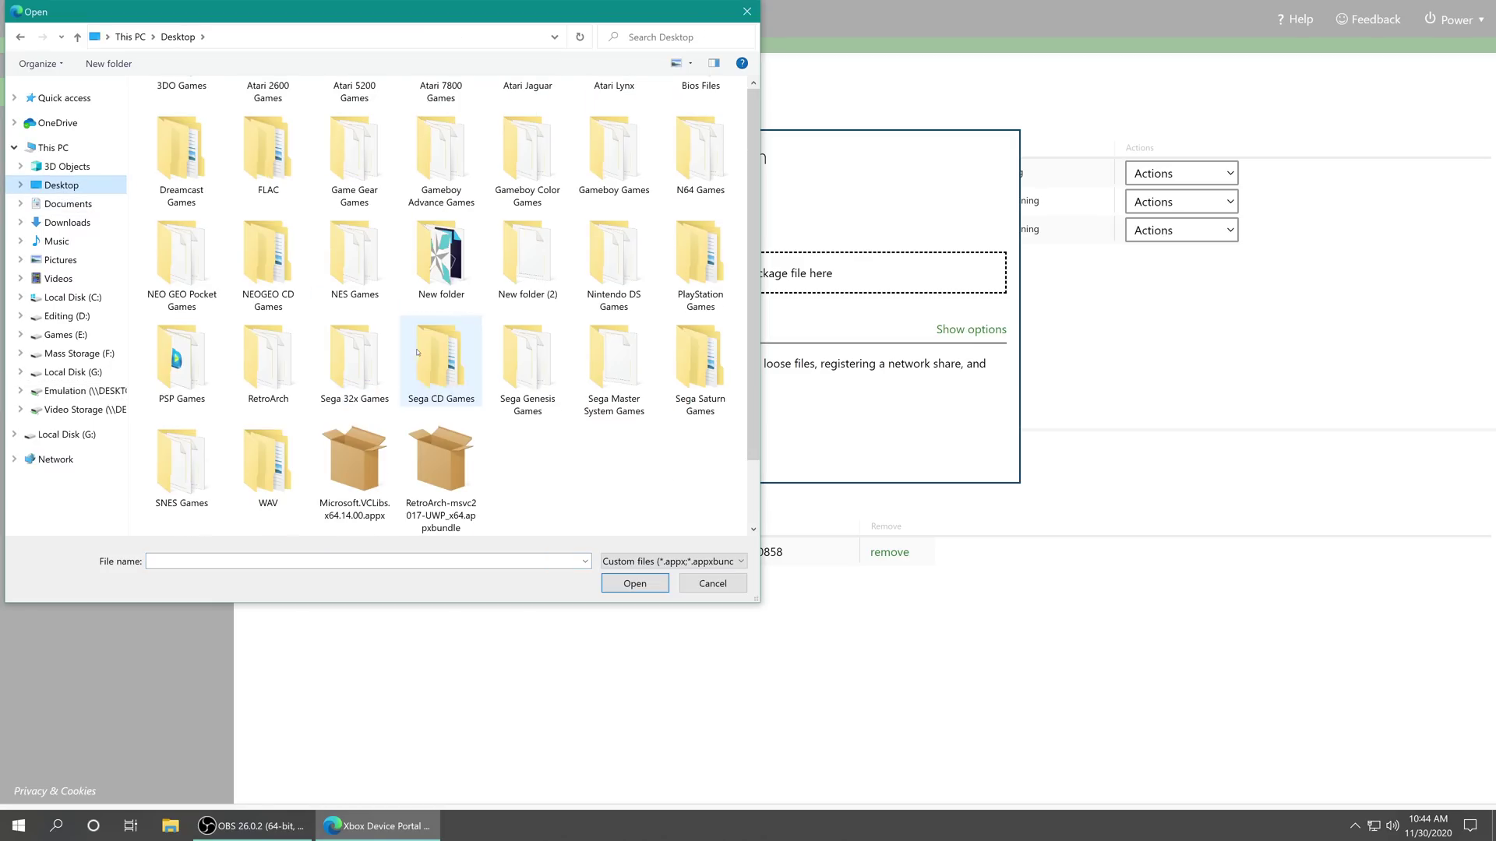
{"action": "double_click", "coordinate": [452, 469]}
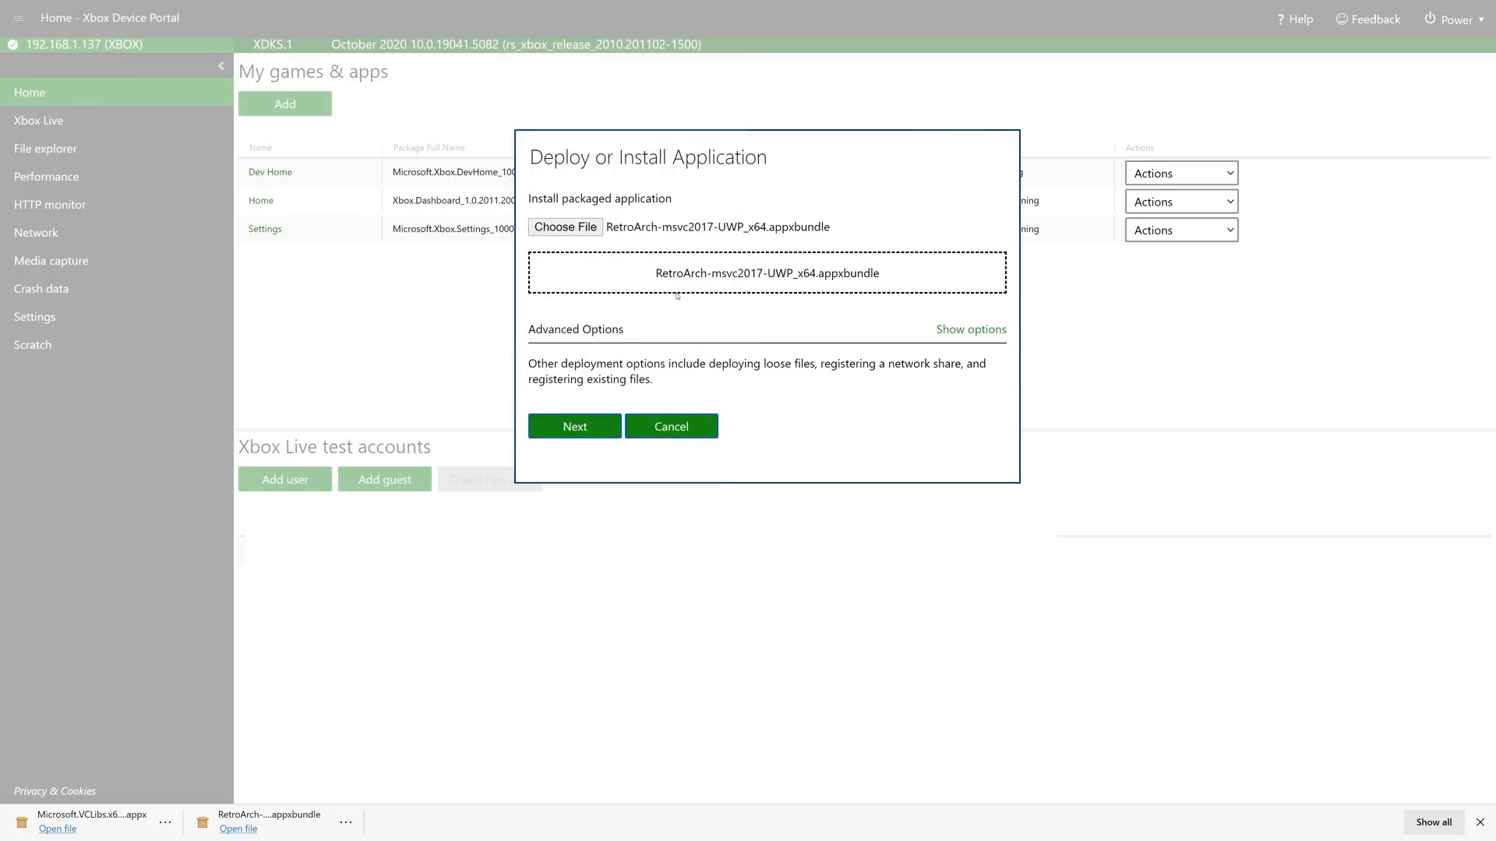
{"action": "left_click", "coordinate": [575, 427]}
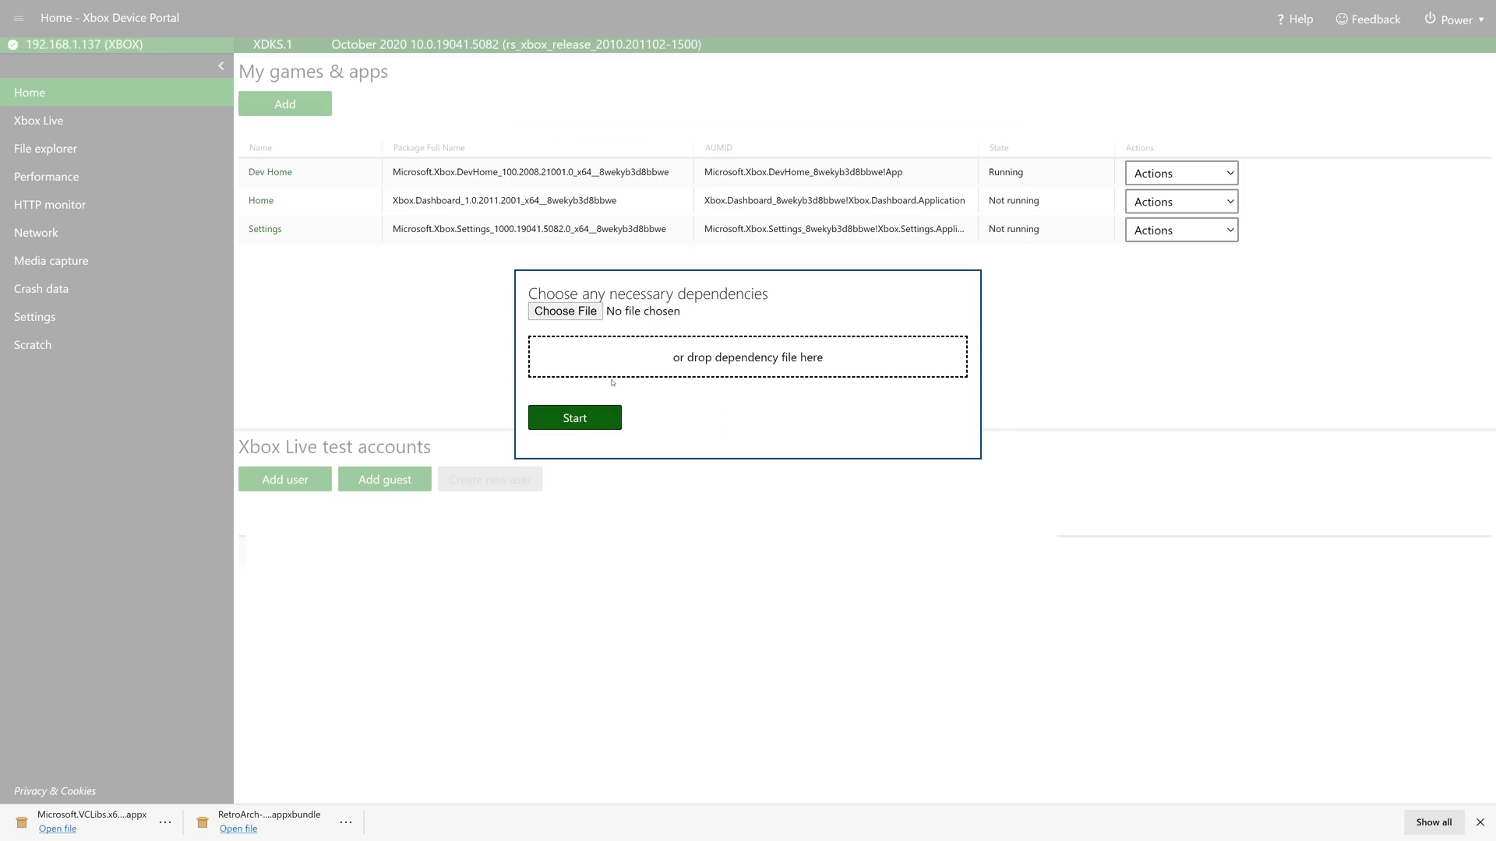
Add the Microsoft.VCLibs appx as a dependency and start the installation on the console.
{"action": "left_click", "coordinate": [579, 313]}
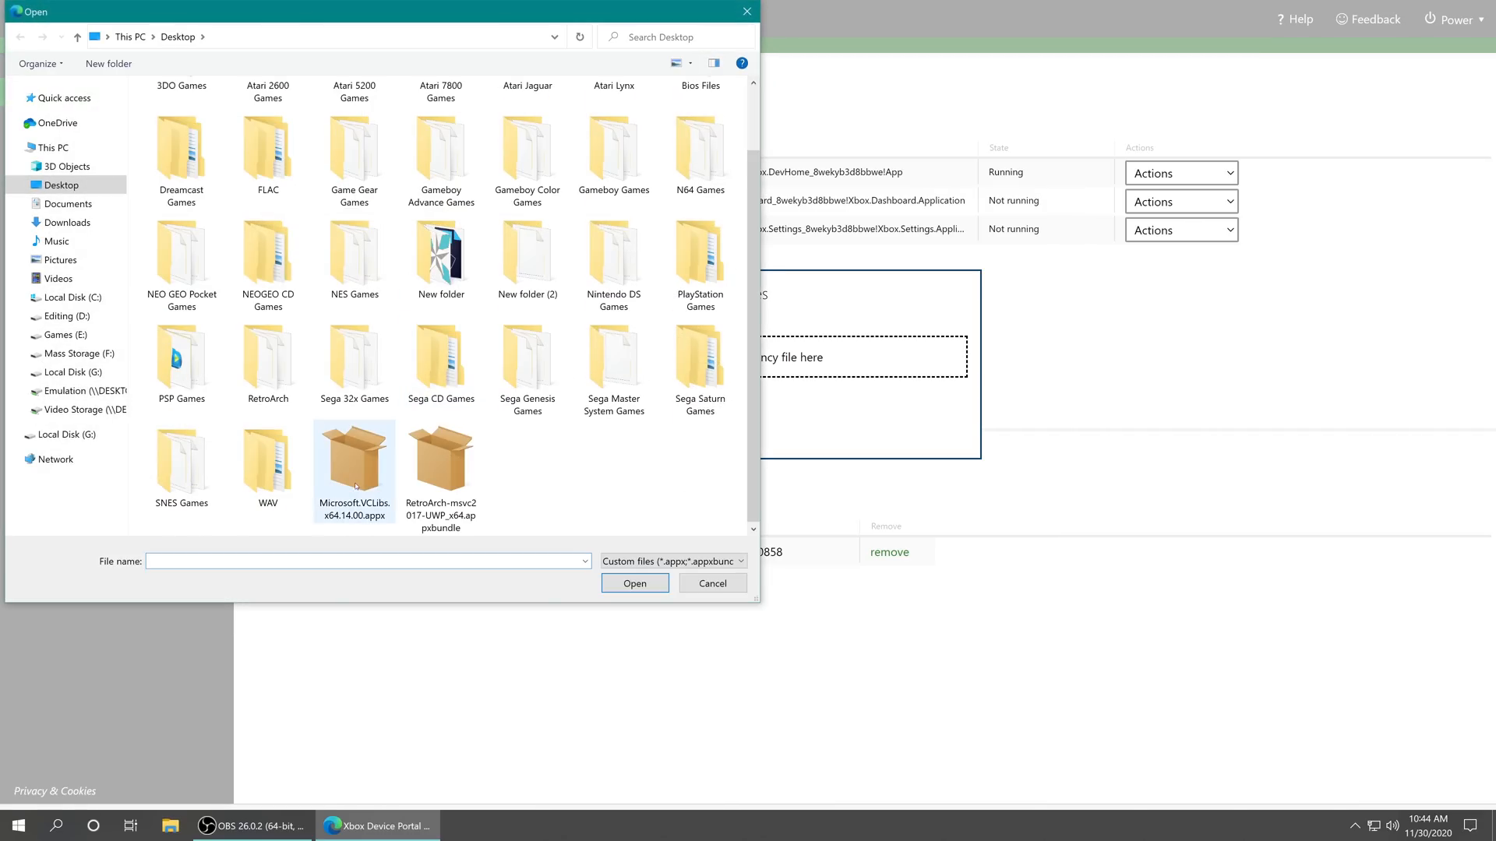
{"action": "double_click", "coordinate": [356, 442]}
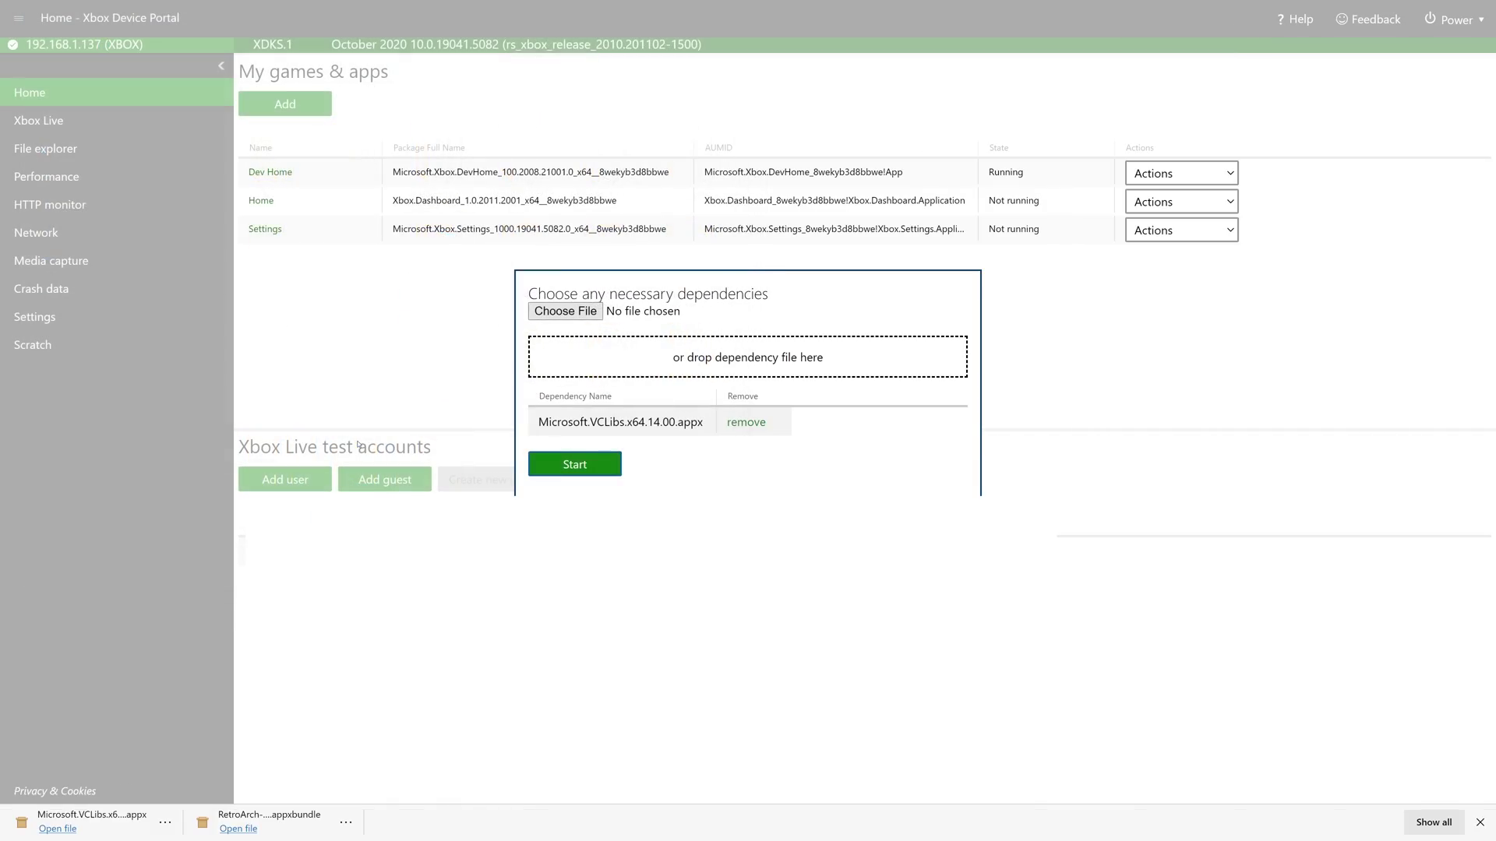
{"action": "left_click", "coordinate": [572, 464]}
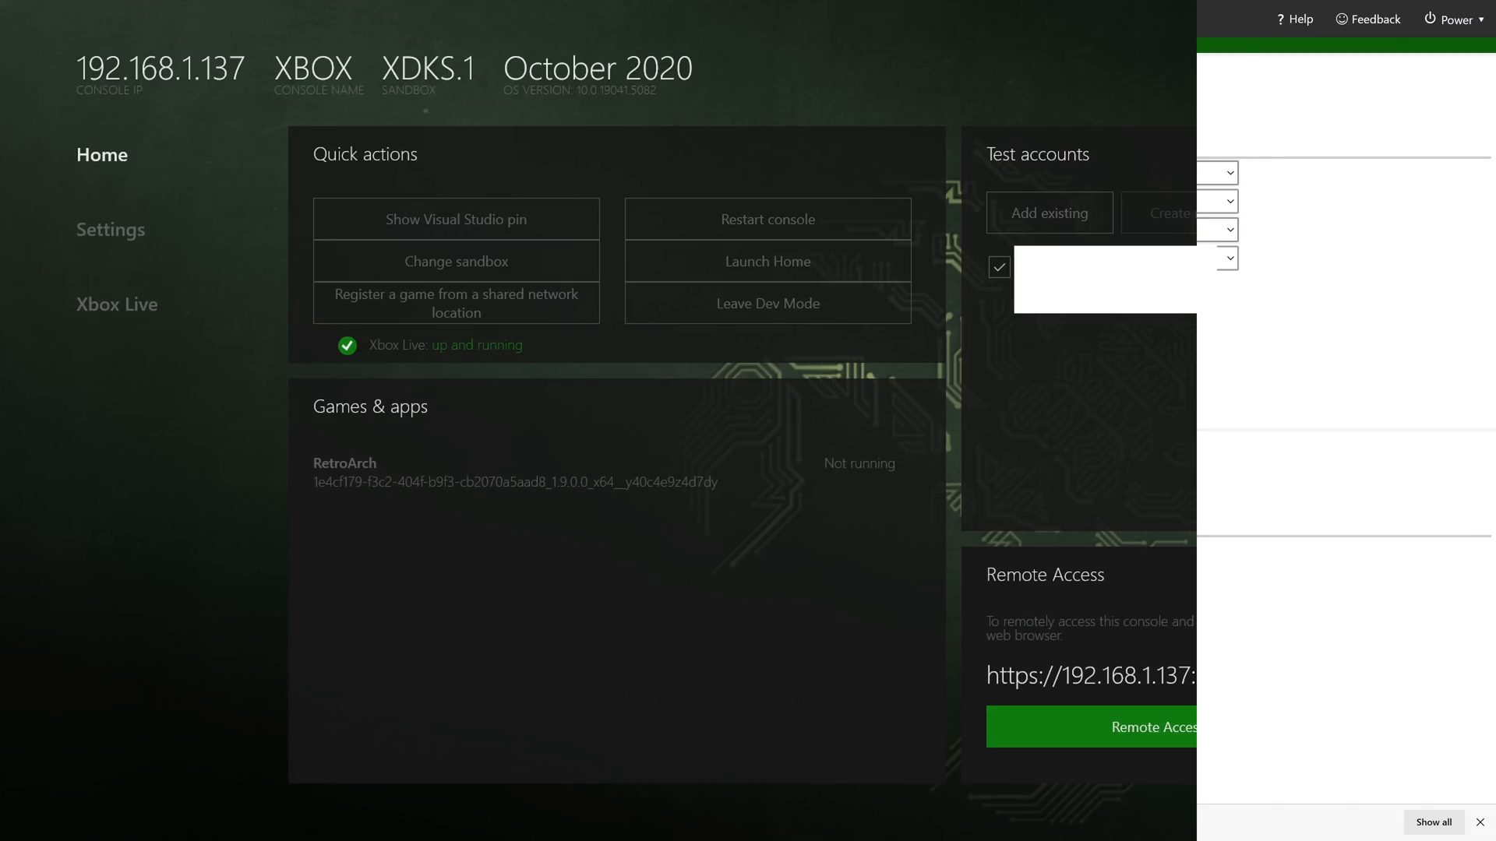
In RetroArch's app details, change App type from App to Game and return to Dev Home.
{"action": "key", "text": "Left"}
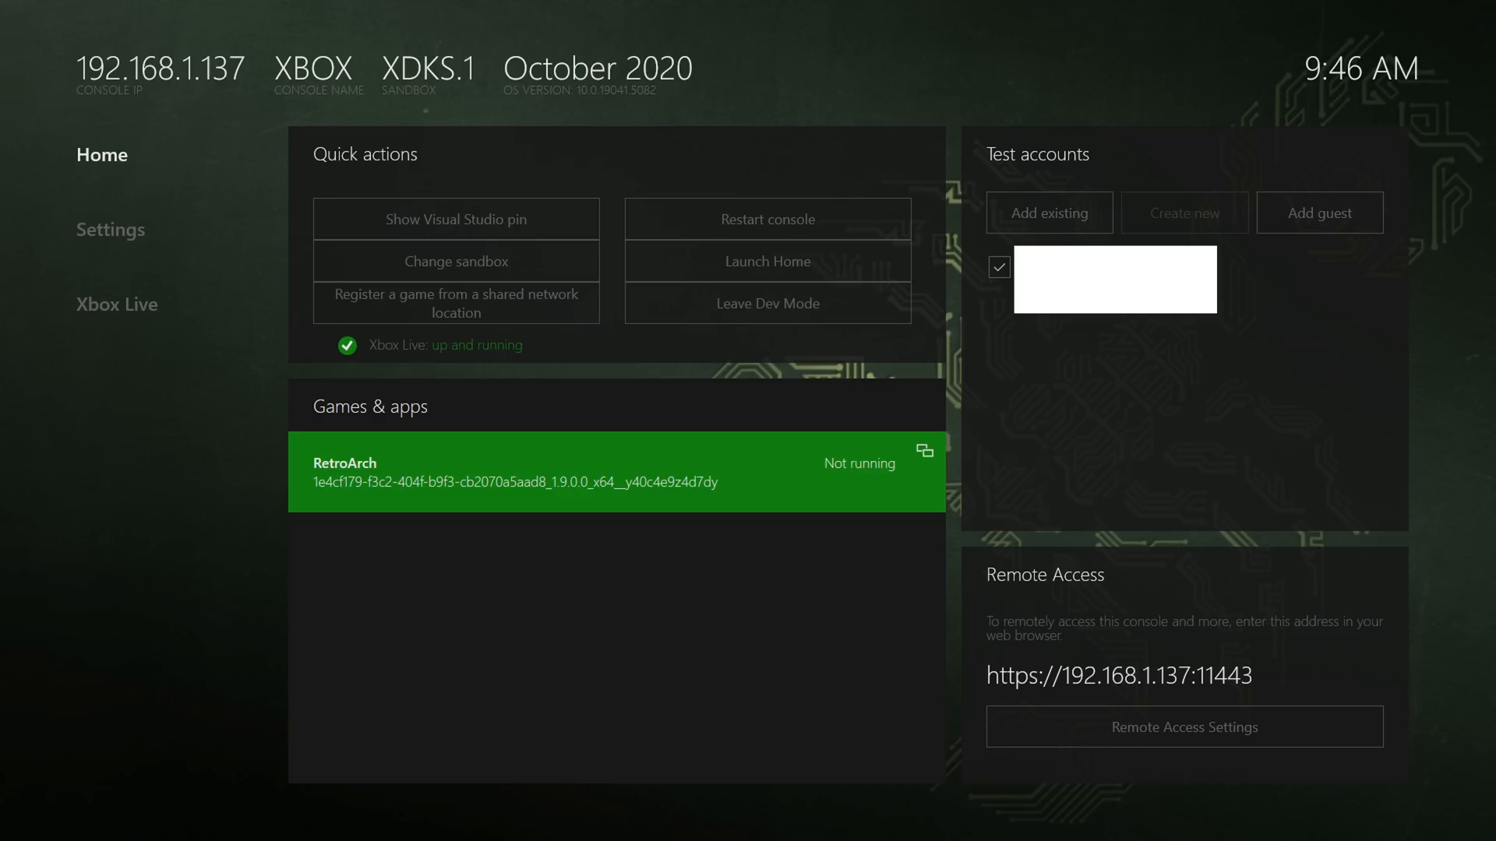
{"action": "key", "text": "Menu"}
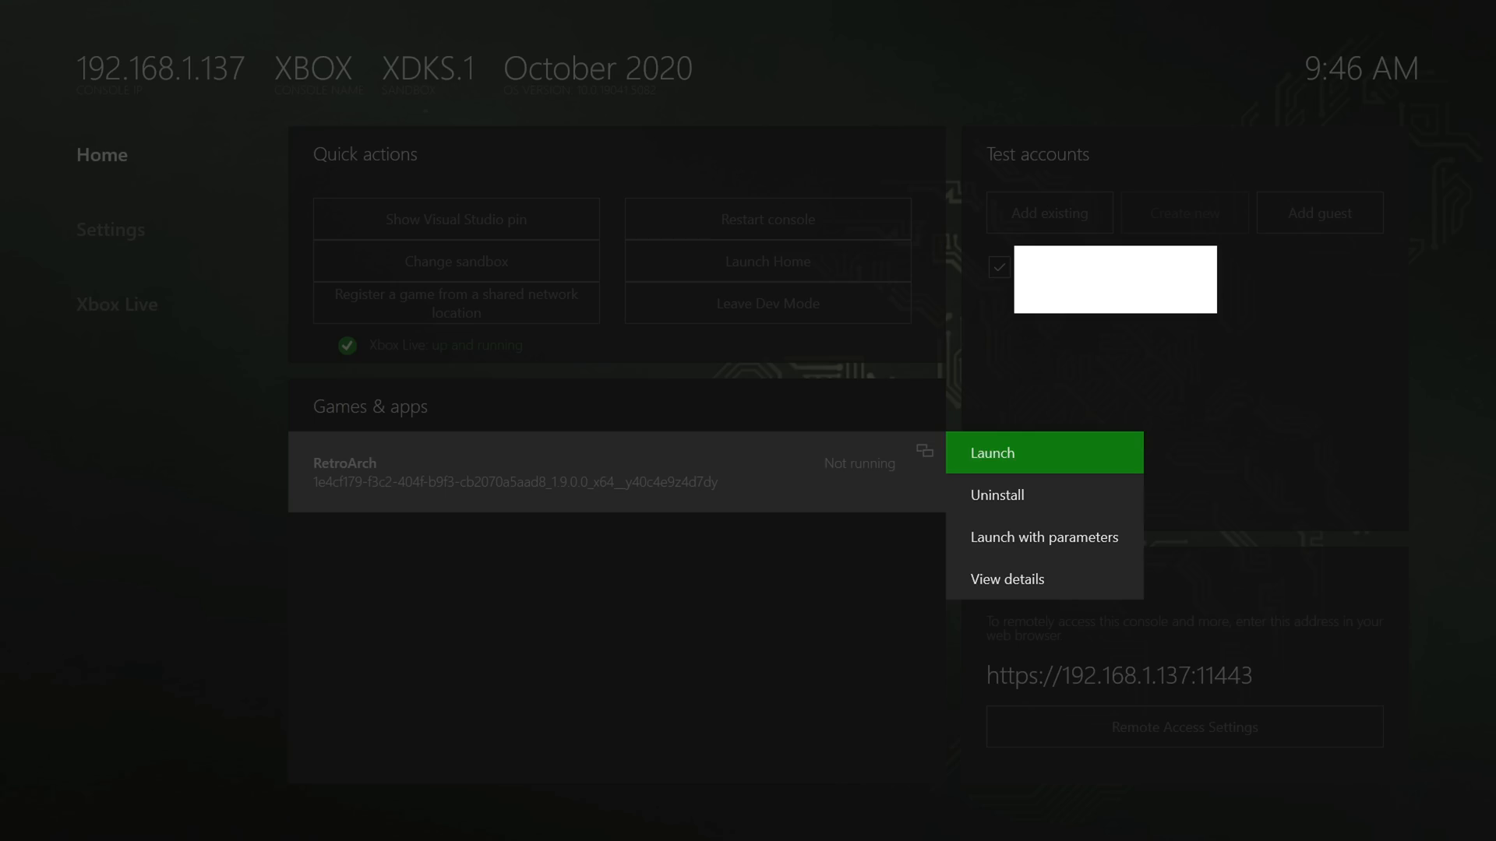
{"action": "key", "text": "Down"}
{"action": "key", "text": "Down"}
{"action": "key", "text": "Down"}
{"action": "key", "text": "Return"}
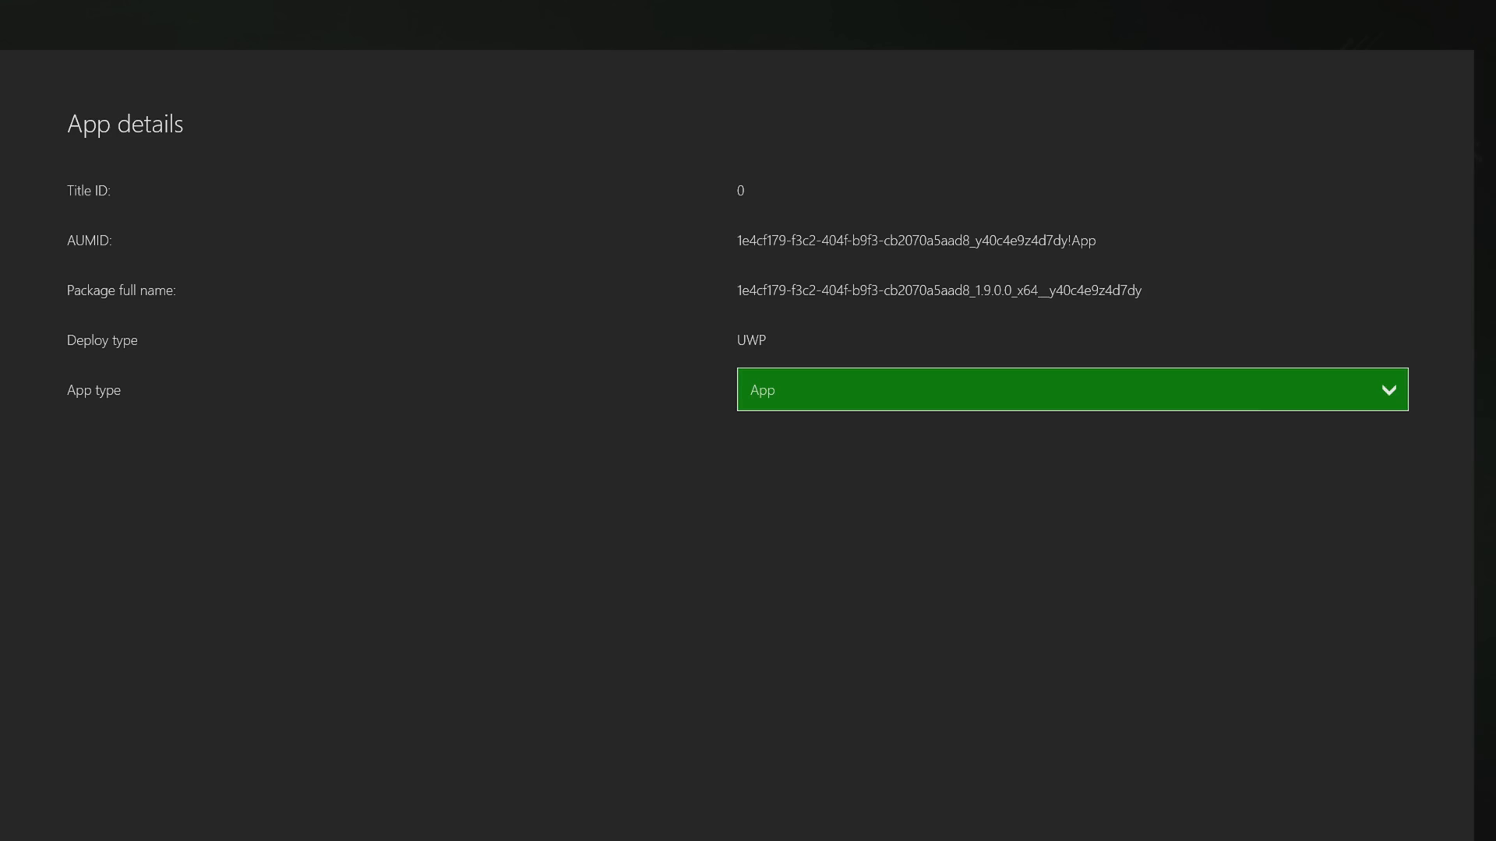
{"action": "key", "text": "Return"}
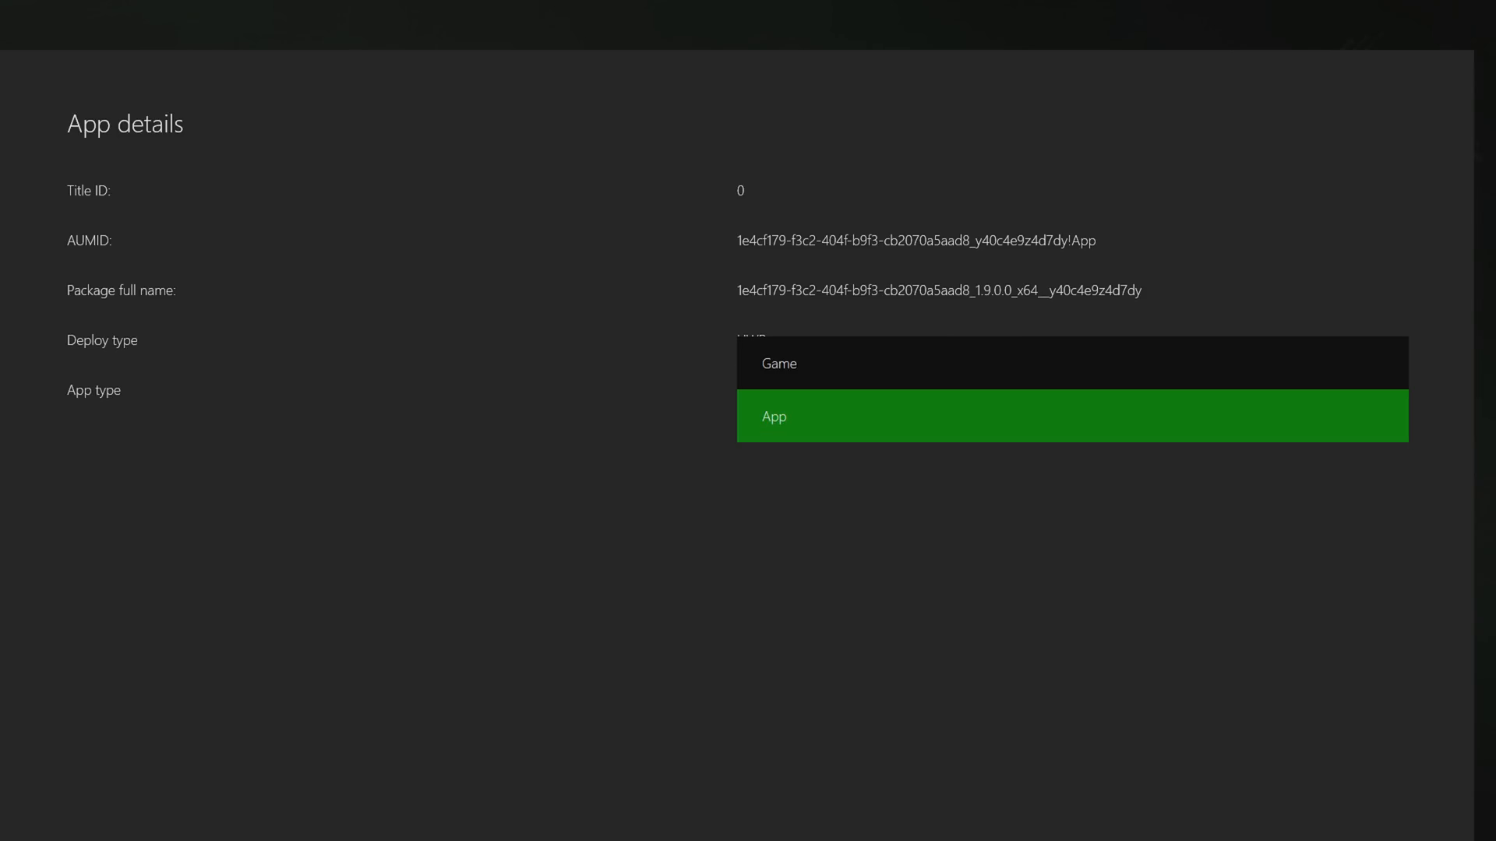
{"action": "key", "text": "Up"}
{"action": "key", "text": "Return"}
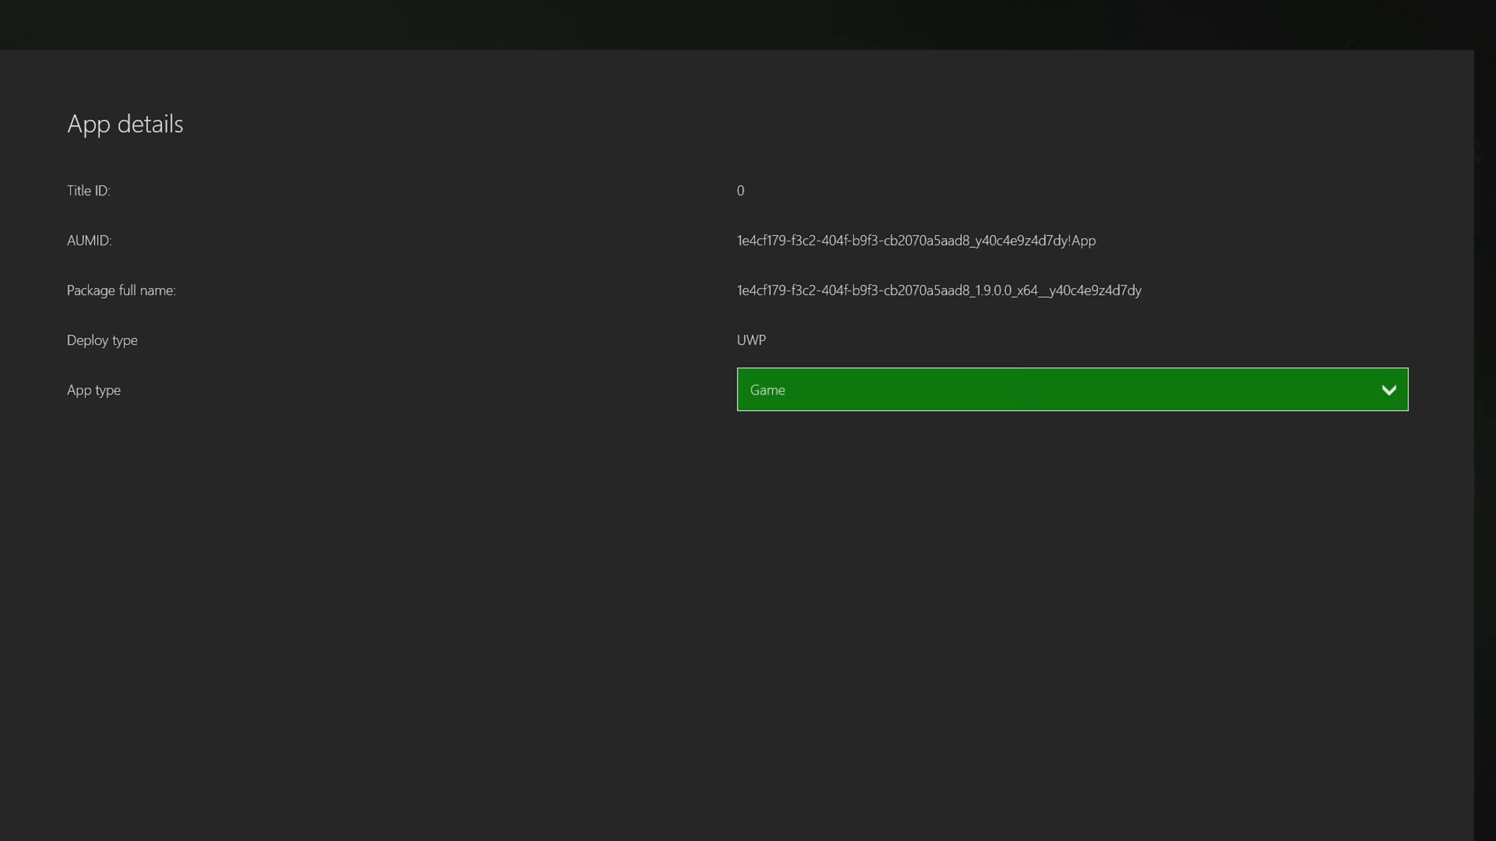
{"action": "key", "text": "Escape"}
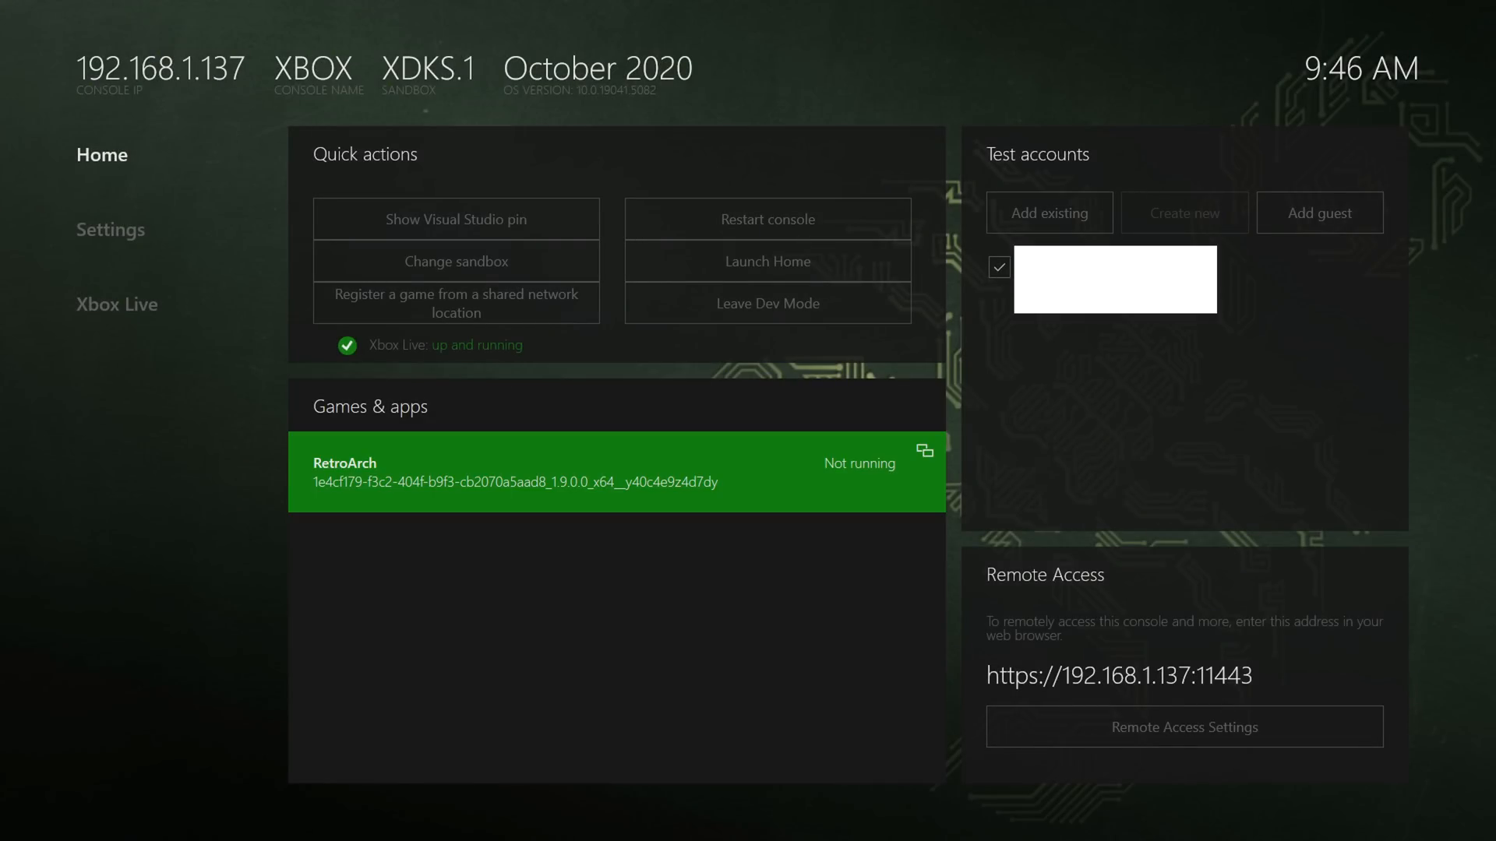
Use the Launch Home quick action to leave Dev Home for the retail Xbox Home screen.
{"action": "key", "text": "Up"}
{"action": "key", "text": "Up"}
{"action": "key", "text": "Up"}
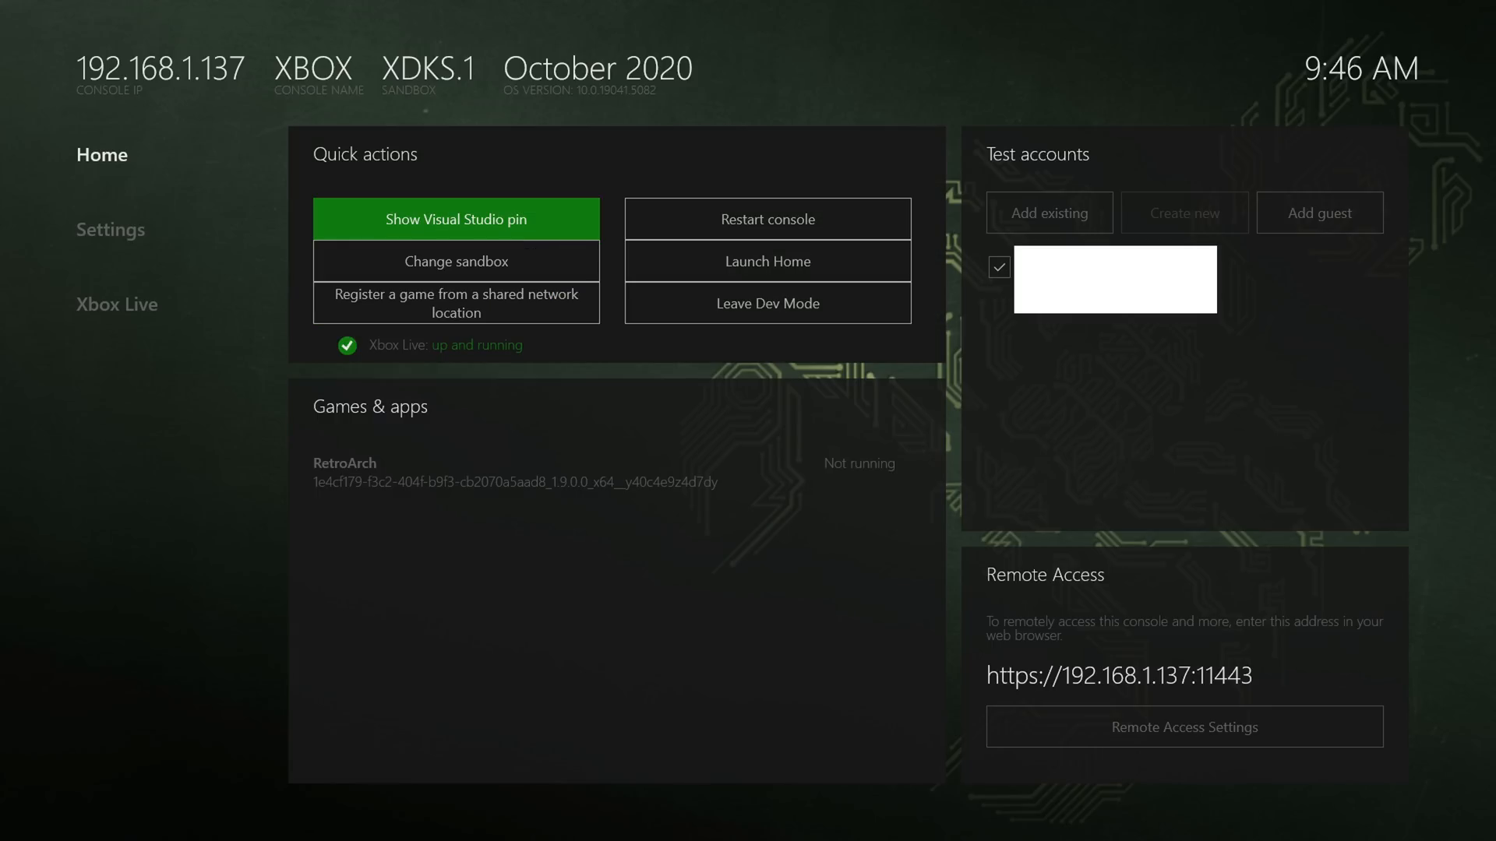
{"action": "key", "text": "Right"}
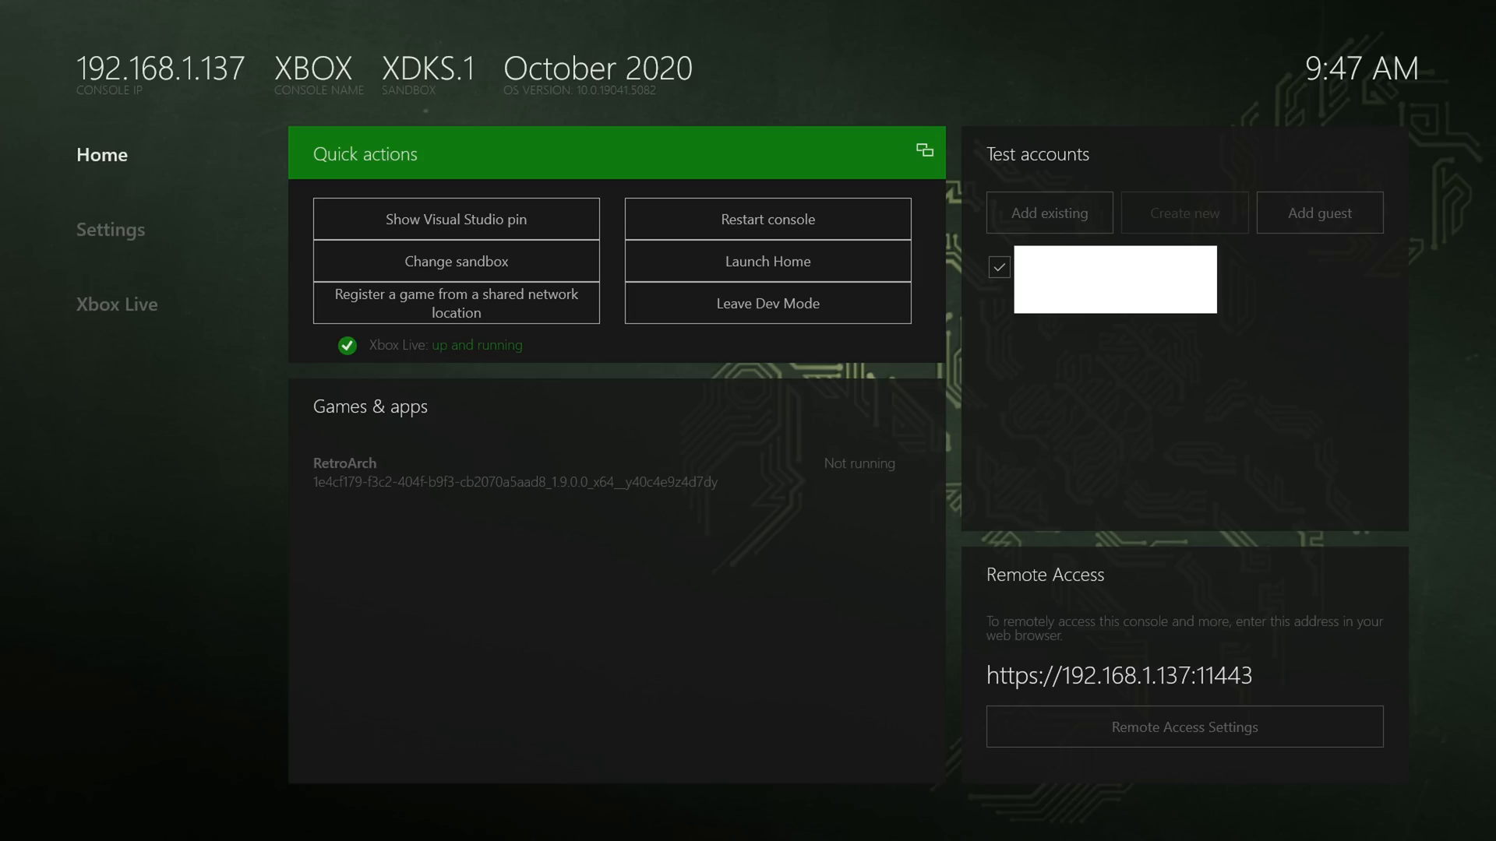
{"action": "key", "text": "Down"}
{"action": "key", "text": "Down"}
{"action": "key", "text": "Down"}
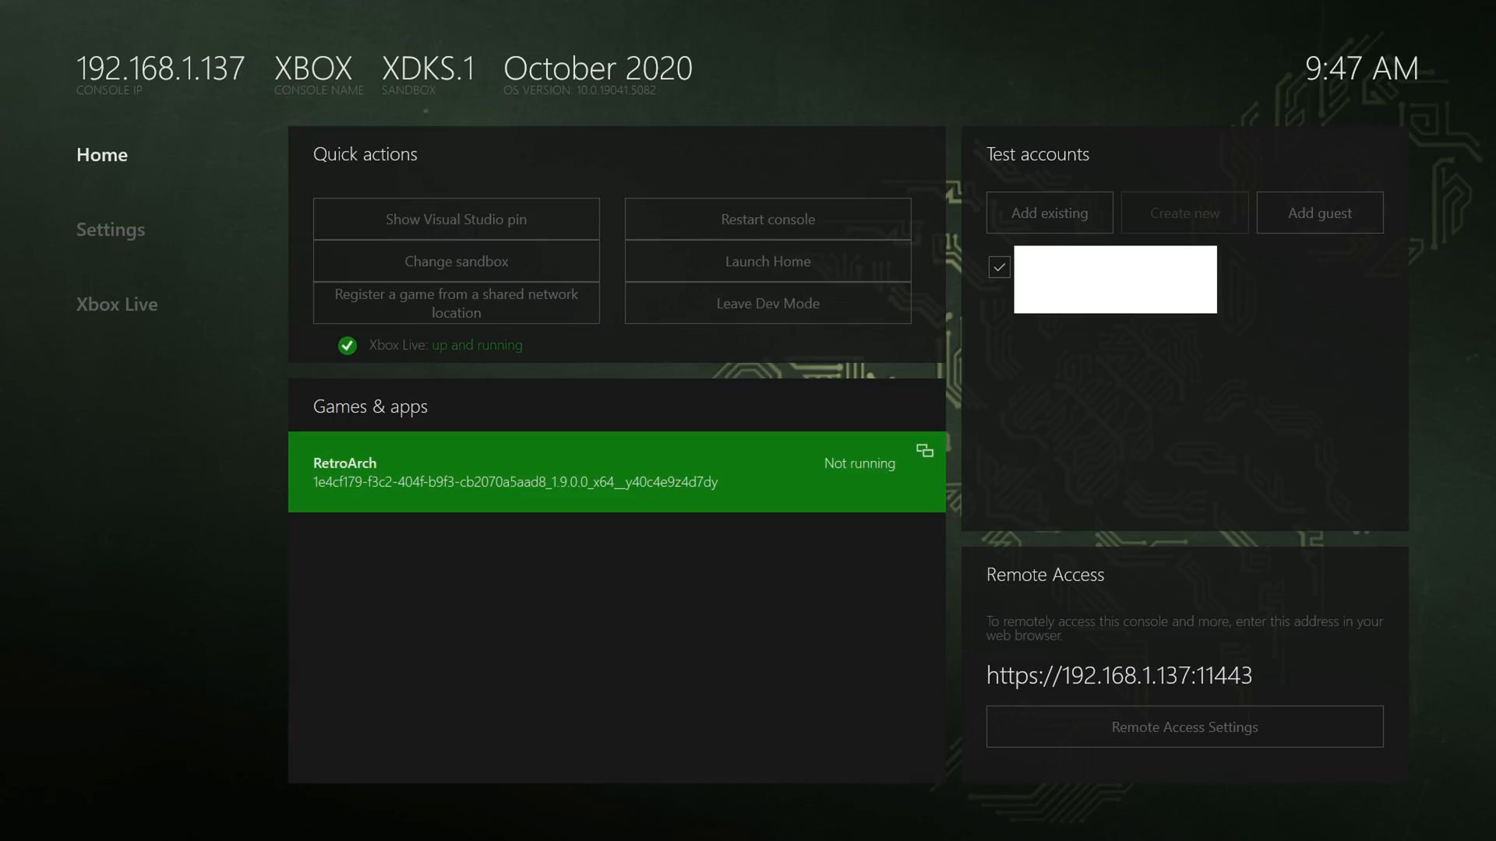
{"action": "key", "text": "Up"}
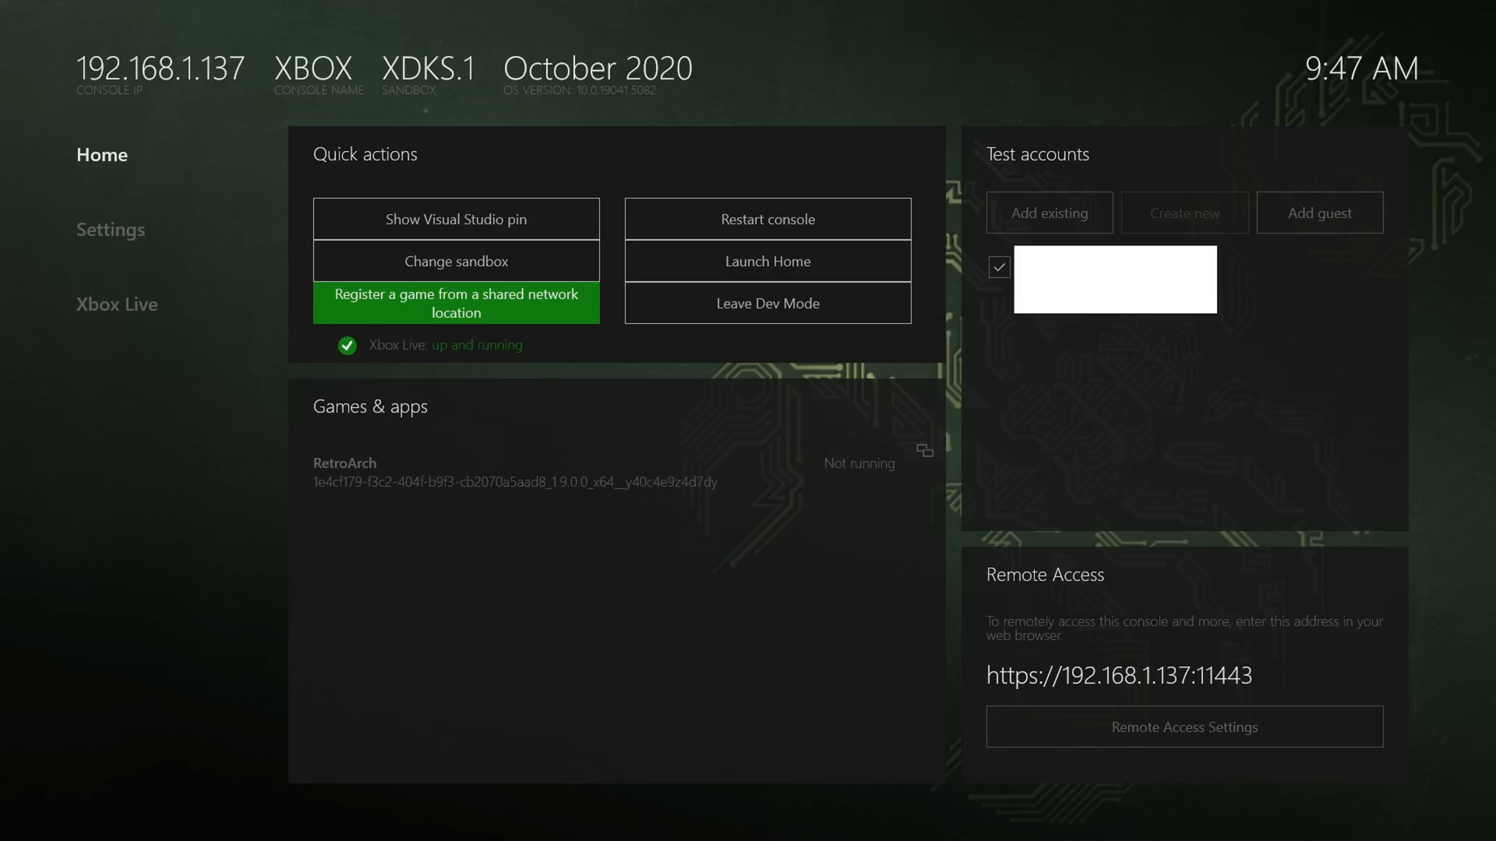
{"action": "key", "text": "Up"}
{"action": "key", "text": "Right"}
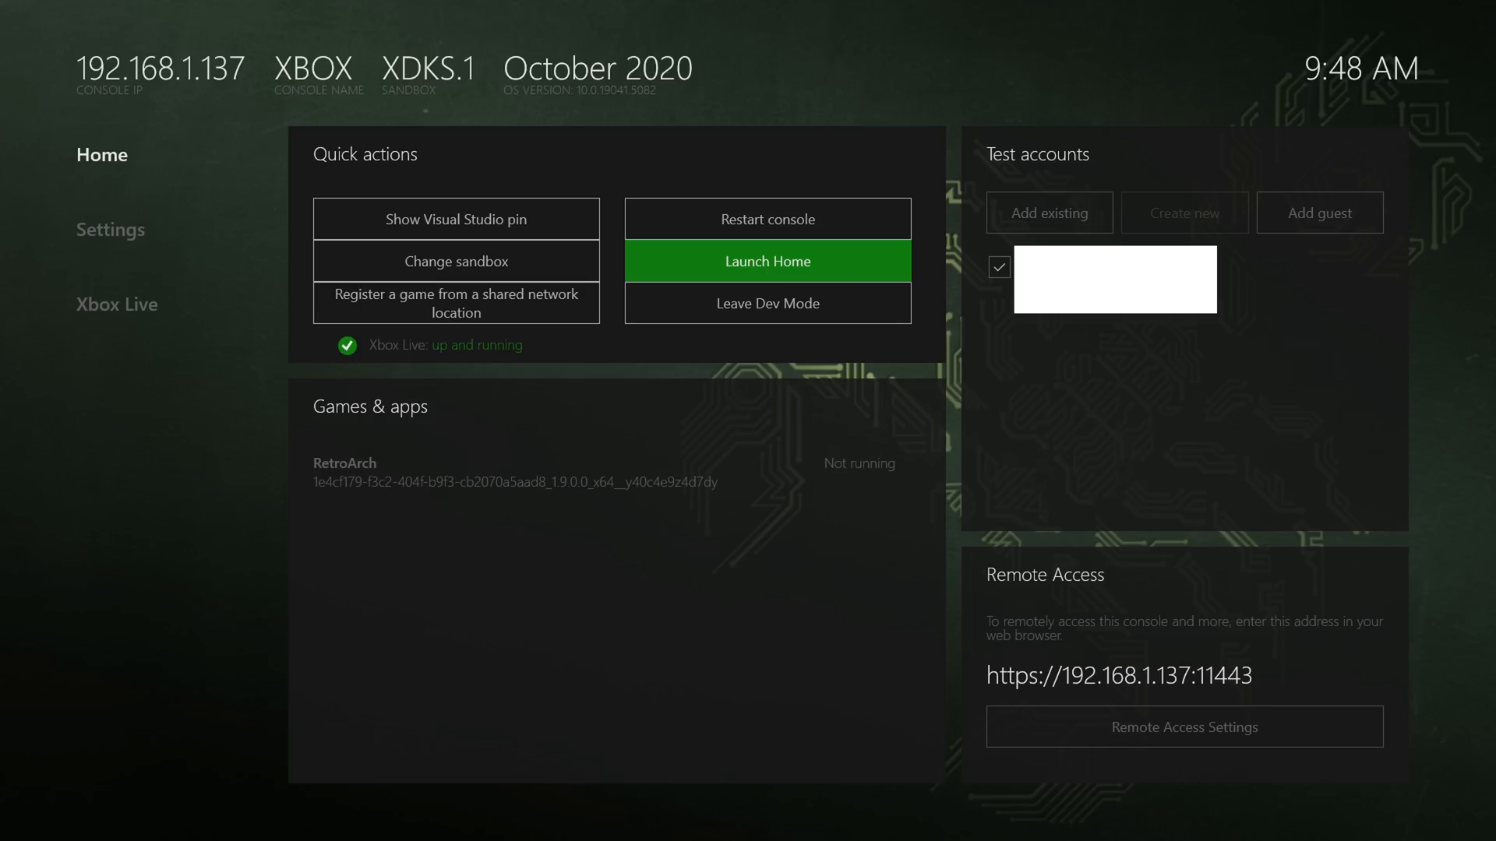
{"action": "key", "text": "Return"}
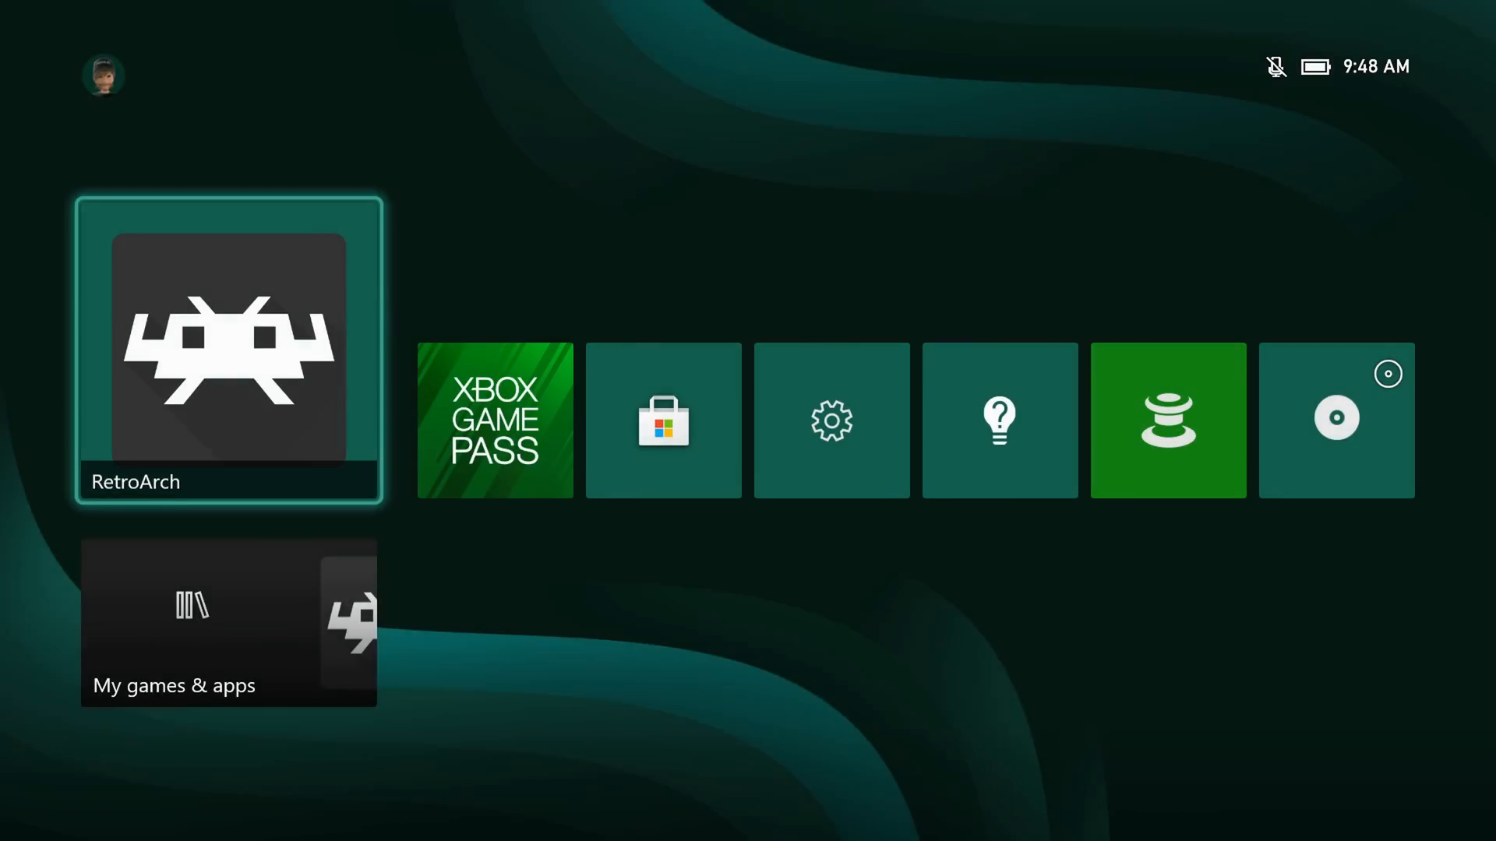
Launch RetroArch from its tile on the Xbox Home screen.
{"action": "key", "text": "Return"}
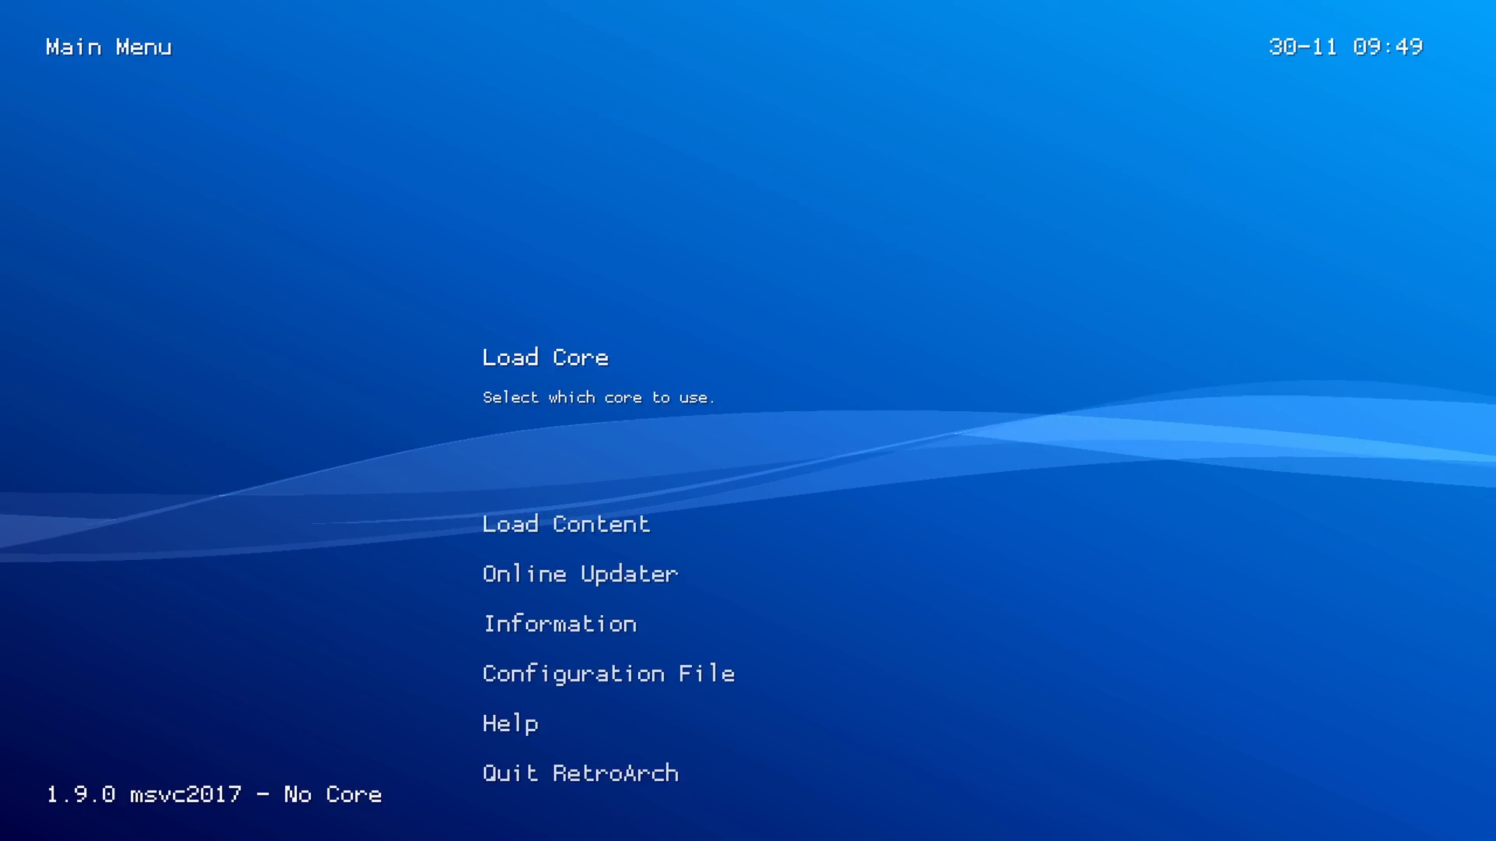
Run Update Assets from the Online Updater to download the menu assets.
{"action": "key", "text": "Down"}
{"action": "key", "text": "Down"}
{"action": "key", "text": "Return"}
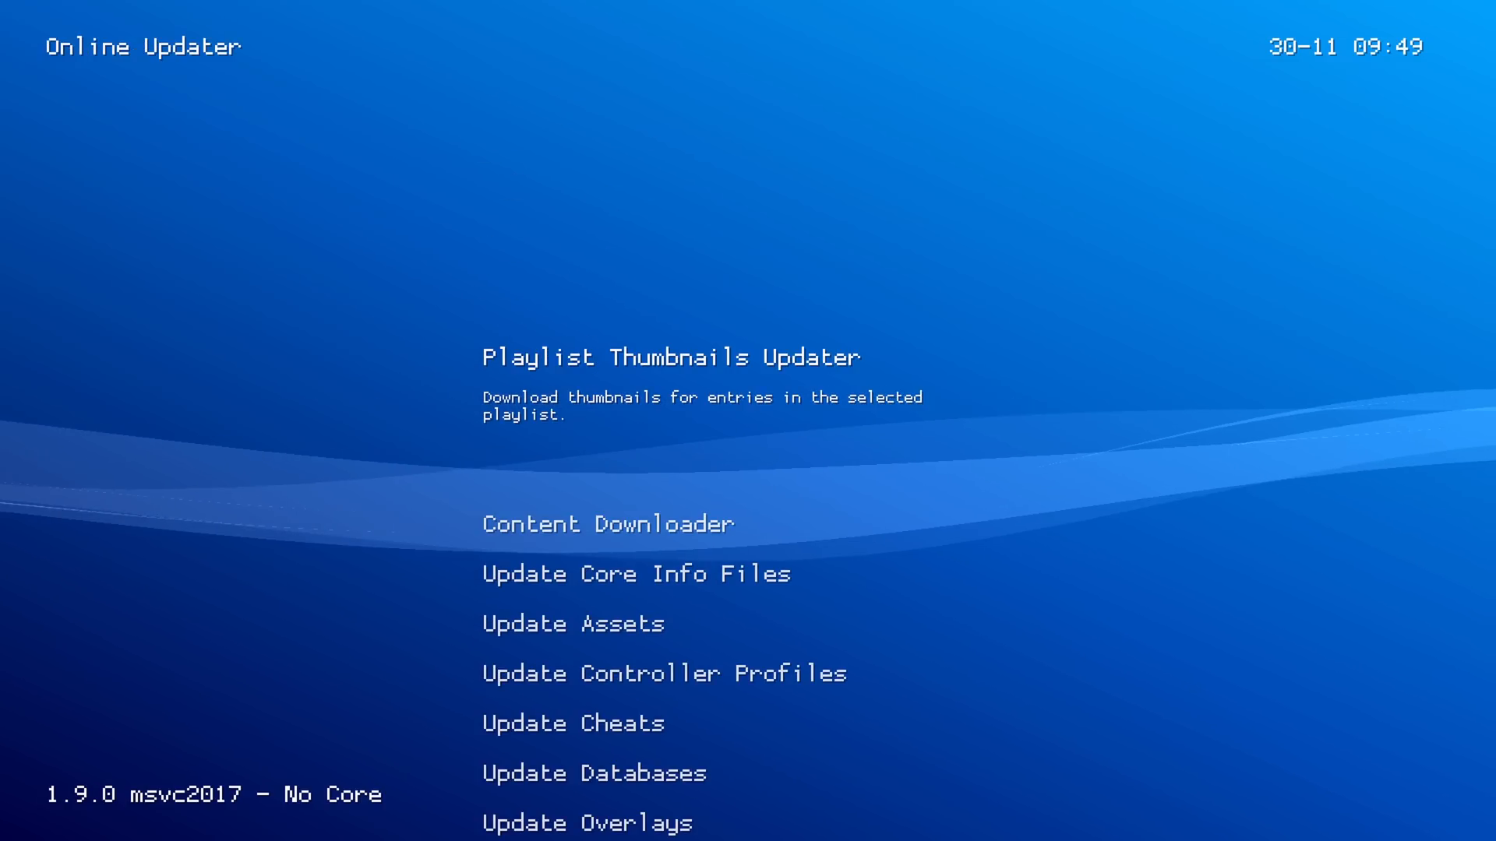
{"action": "key", "text": "Down"}
{"action": "key", "text": "Down"}
{"action": "key", "text": "Down"}
{"action": "key", "text": "Return"}
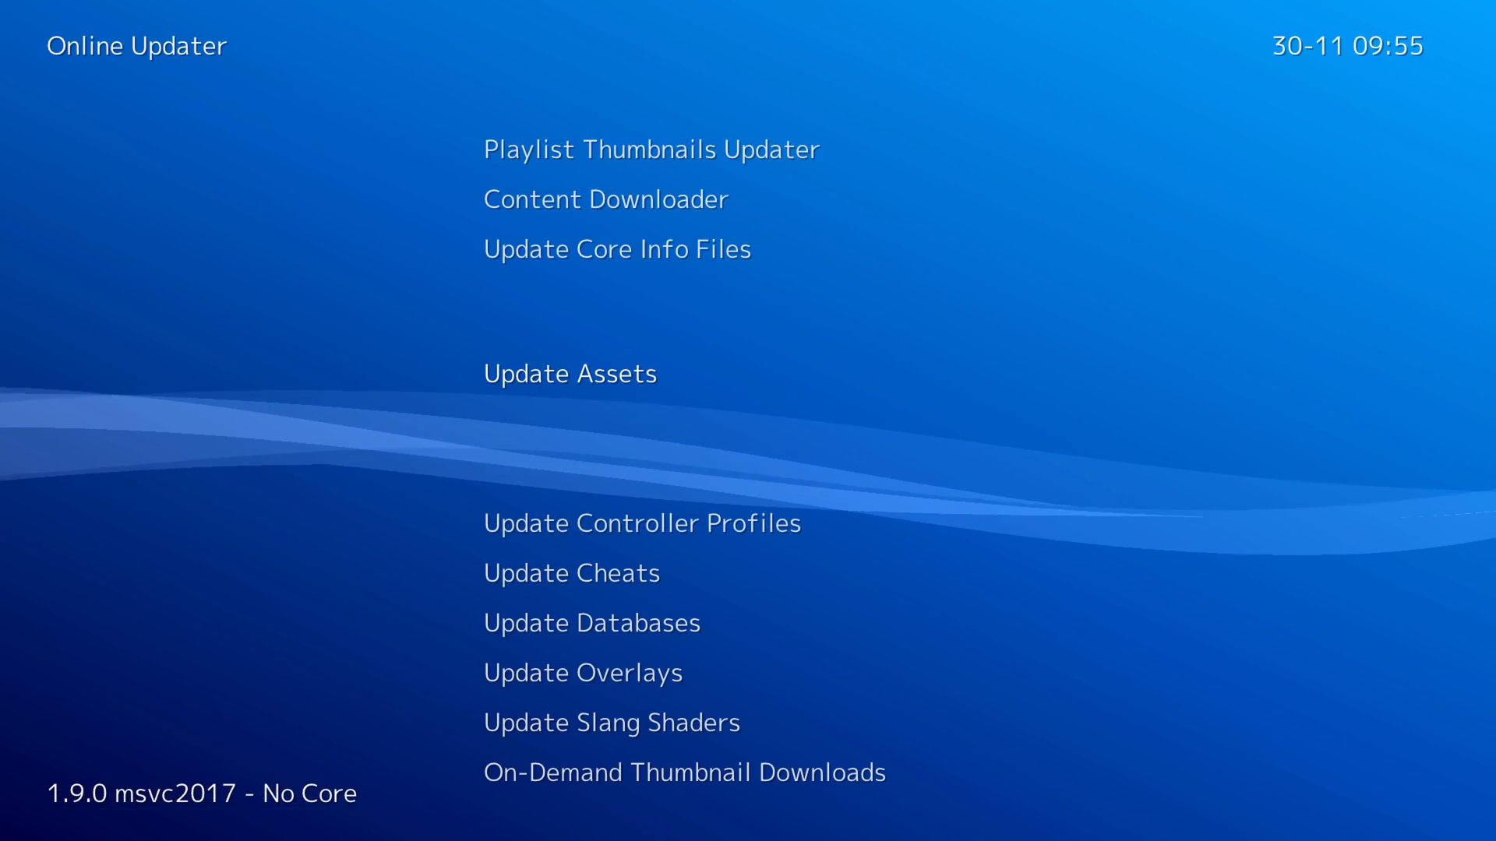
Update the core info files, controller profiles and databases from the Online Updater.
{"action": "key", "text": "Down"}
{"action": "key", "text": "Down"}
{"action": "key", "text": "Down"}
{"action": "key", "text": "Down"}
{"action": "key", "text": "Up"}
{"action": "key", "text": "Up"}
{"action": "key", "text": "Up"}
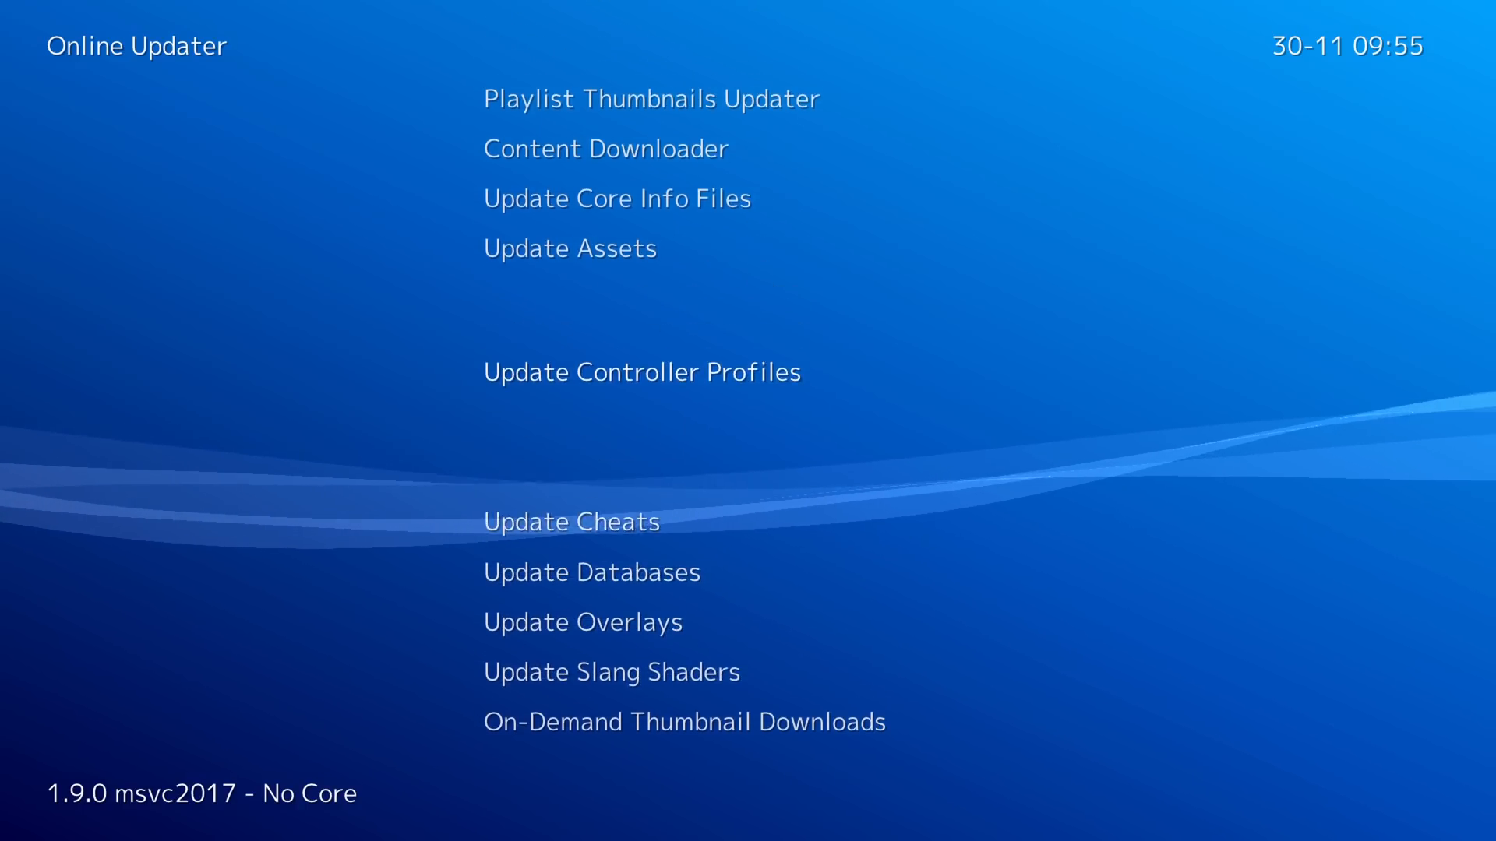
{"action": "key", "text": "Up"}
{"action": "key", "text": "Up"}
{"action": "key", "text": "Up"}
{"action": "key", "text": "Up"}
{"action": "key", "text": "Down"}
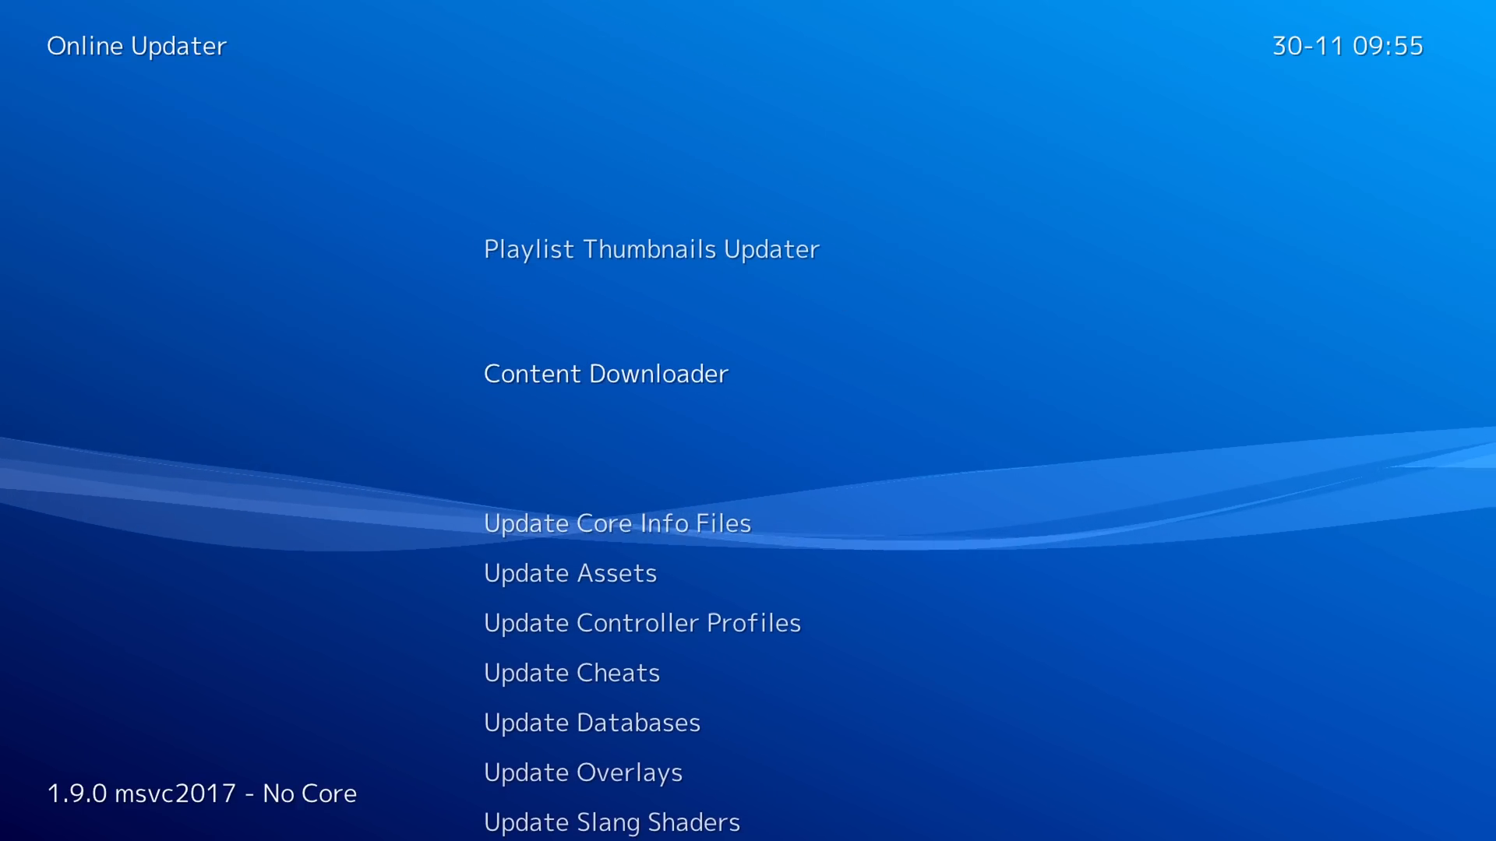
{"action": "key", "text": "Down"}
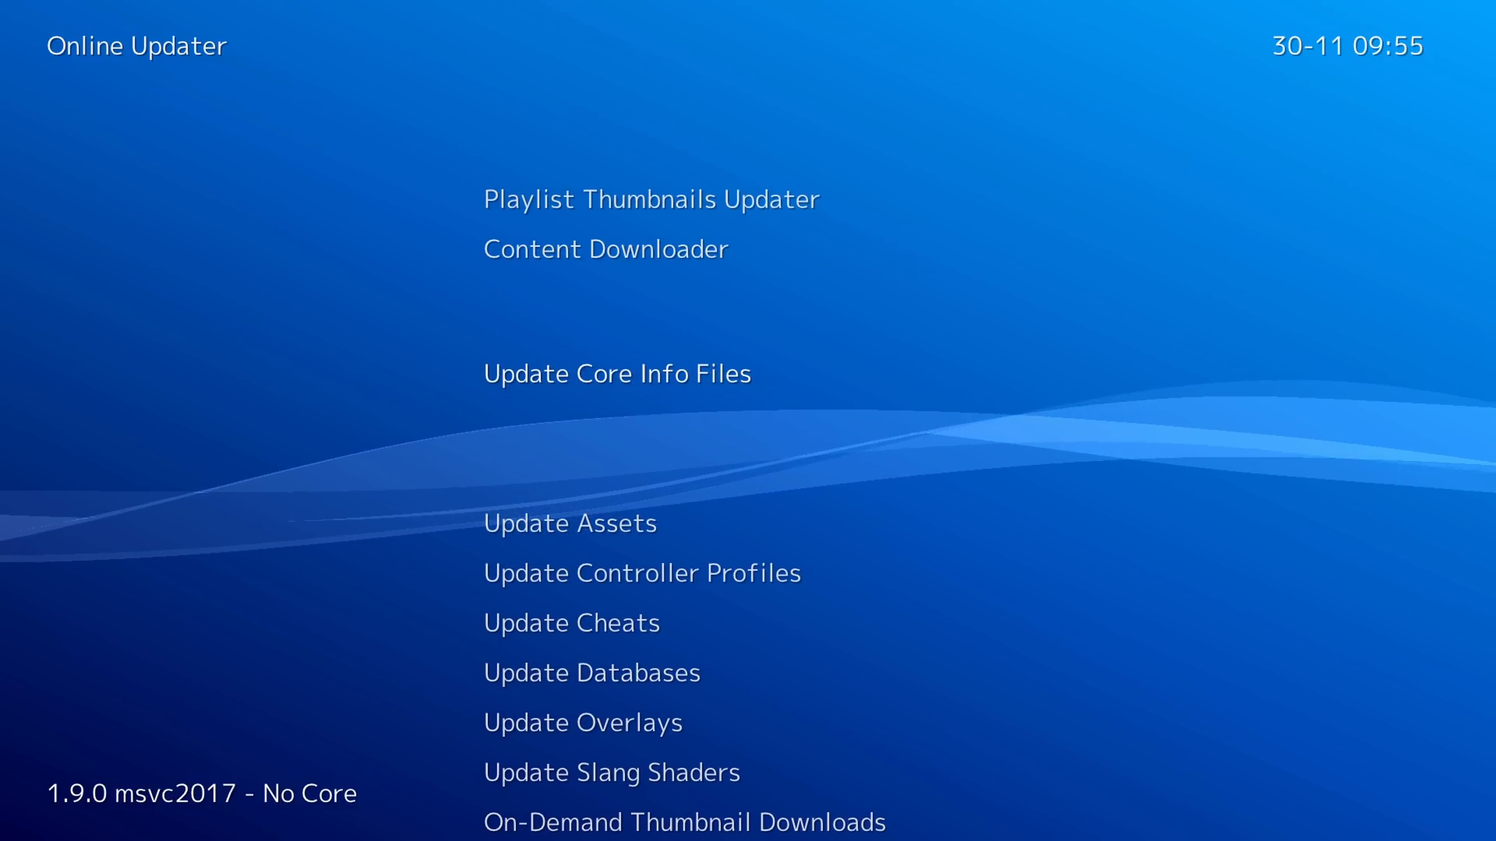
{"action": "key", "text": "Return"}
{"action": "key", "text": "Down"}
{"action": "key", "text": "Down"}
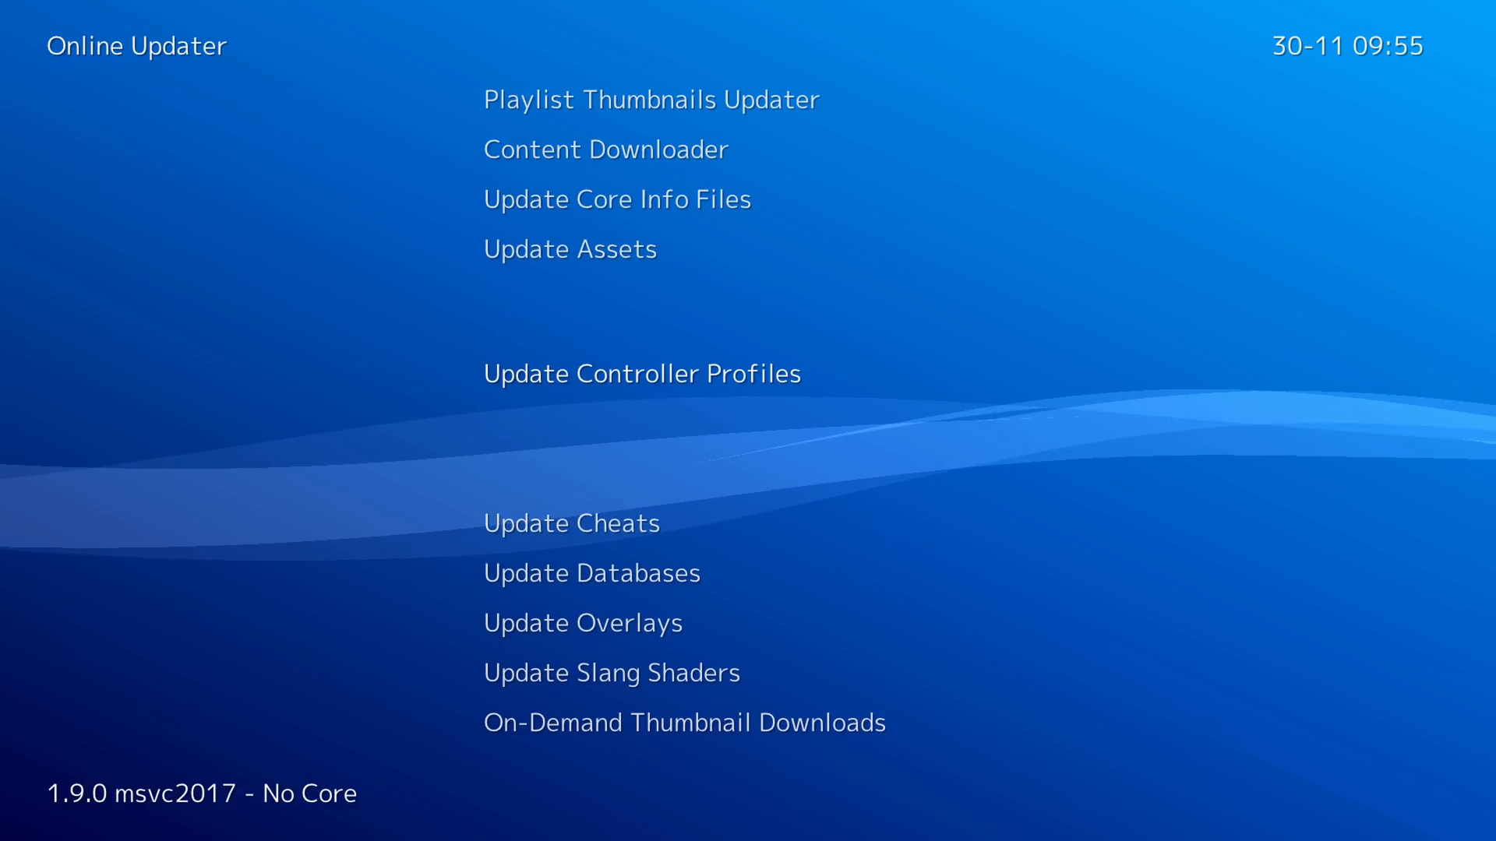
{"action": "key", "text": "Return"}
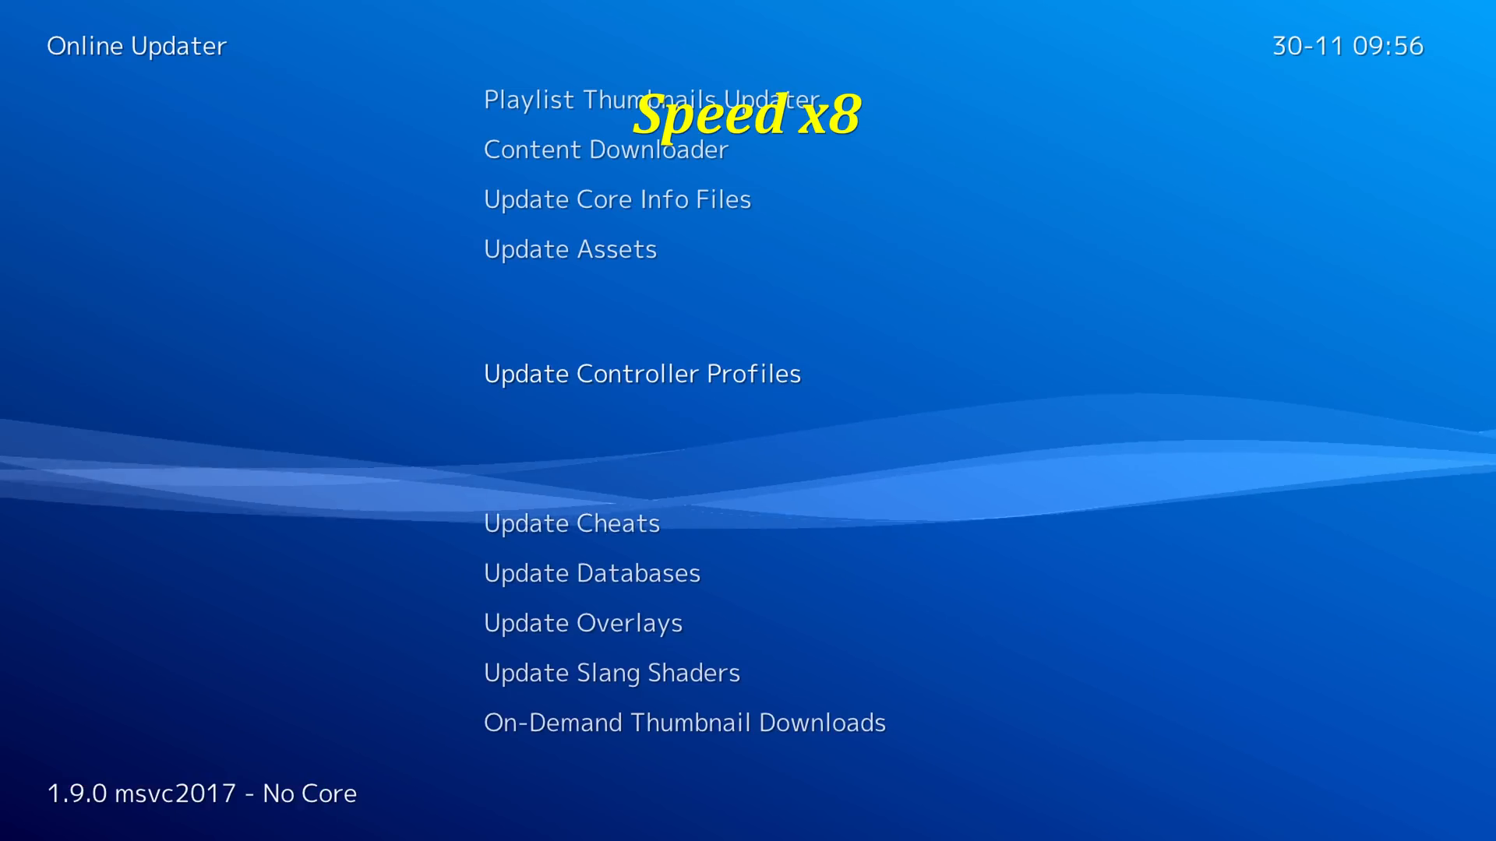
{"action": "key", "text": "Down"}
{"action": "key", "text": "Down"}
{"action": "key", "text": "Return"}
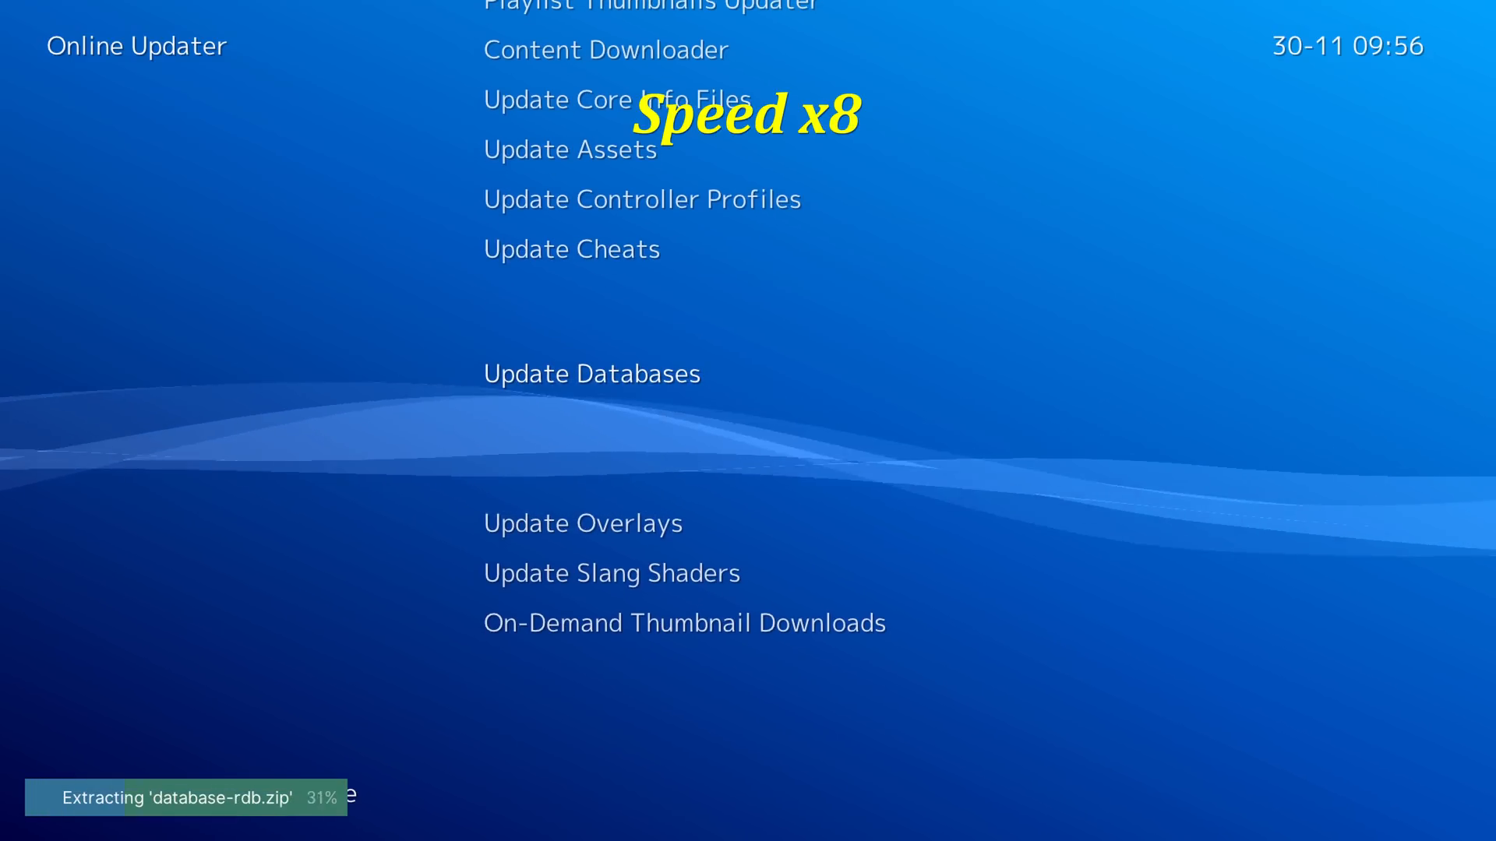
Leave the Online Updater and return to the Main Menu.
{"action": "key", "text": "Up"}
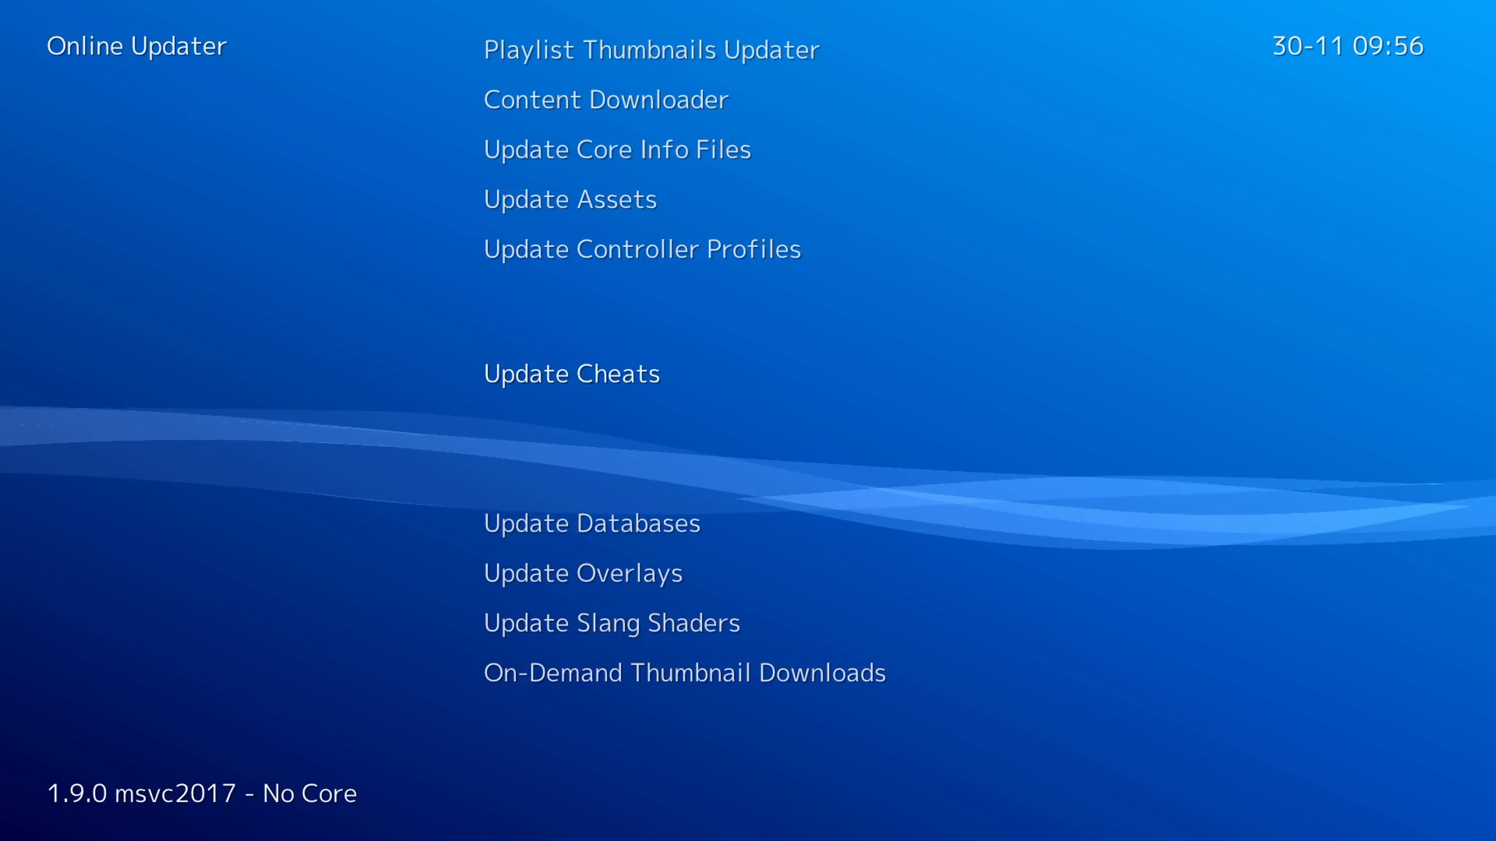
{"action": "key", "text": "BackSpace"}
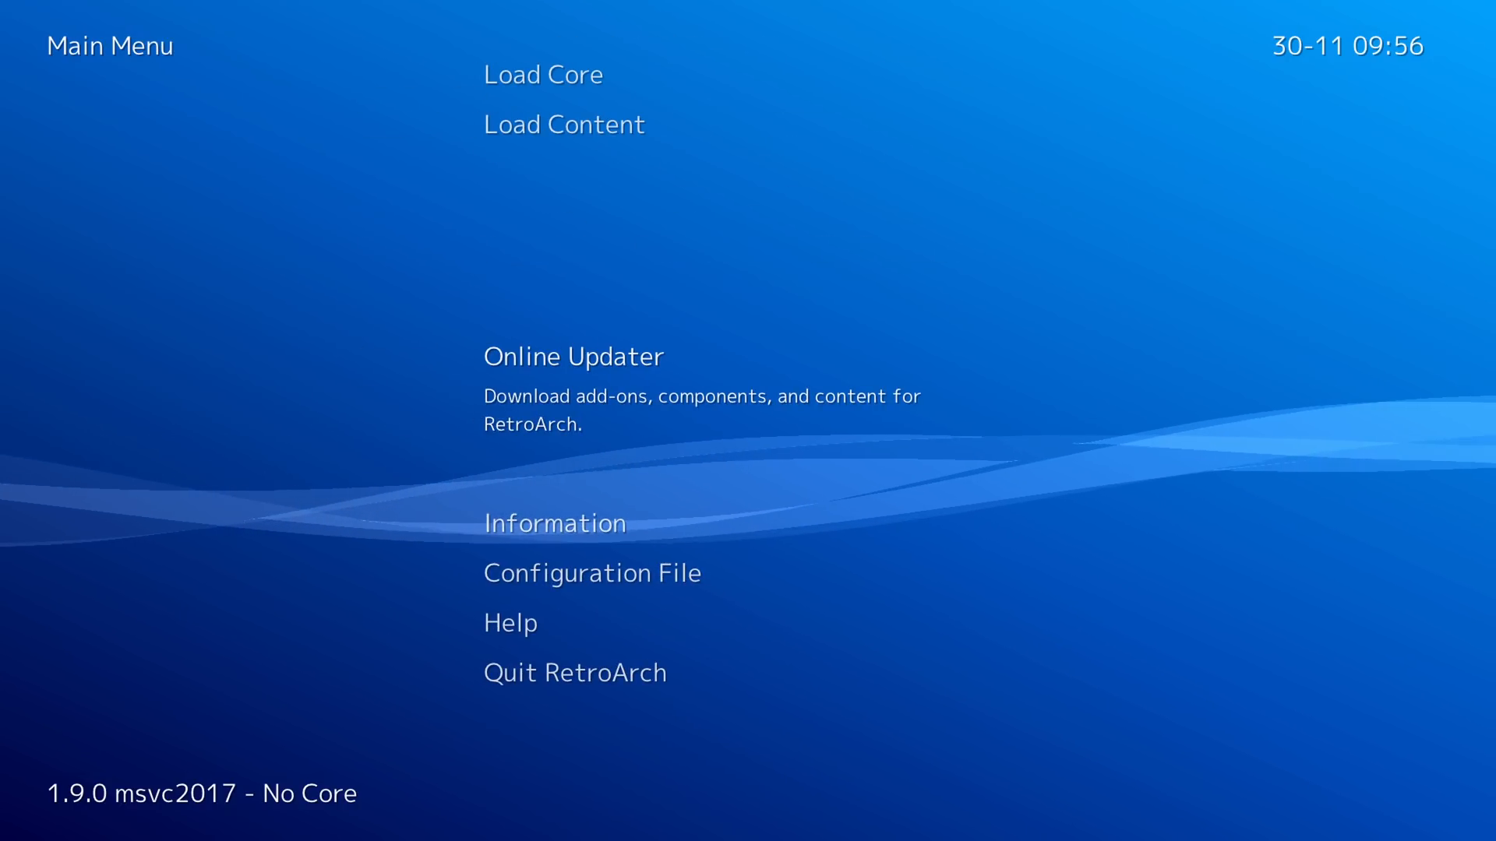
Browse the top-level categories and settle on the Settings category.
{"action": "key", "text": "Up"}
{"action": "key", "text": "Up"}
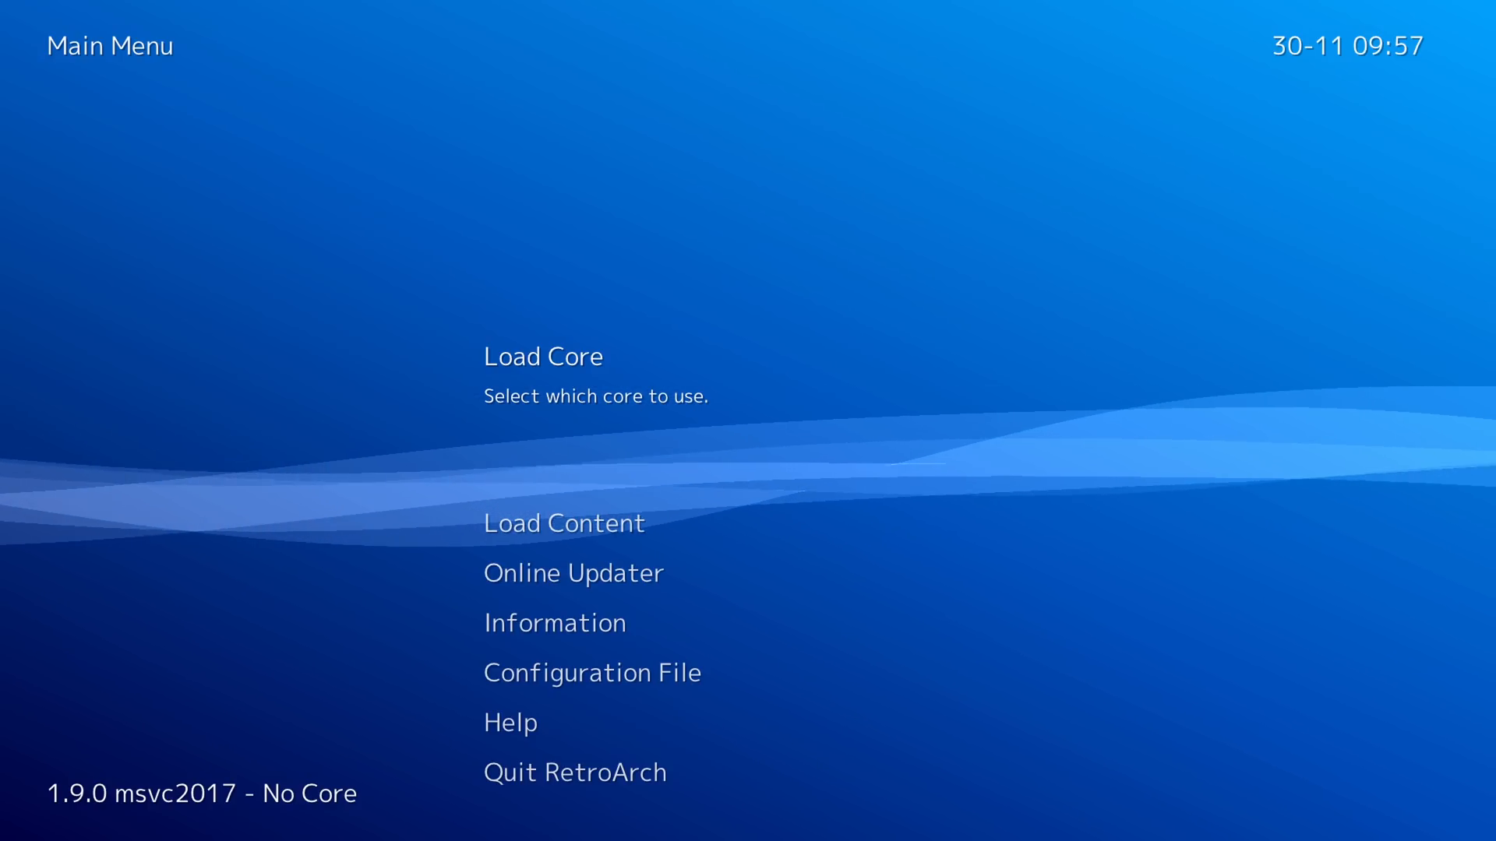
{"action": "key", "text": "Right"}
{"action": "key", "text": "Right"}
{"action": "key", "text": "Left"}
{"action": "key", "text": "Left"}
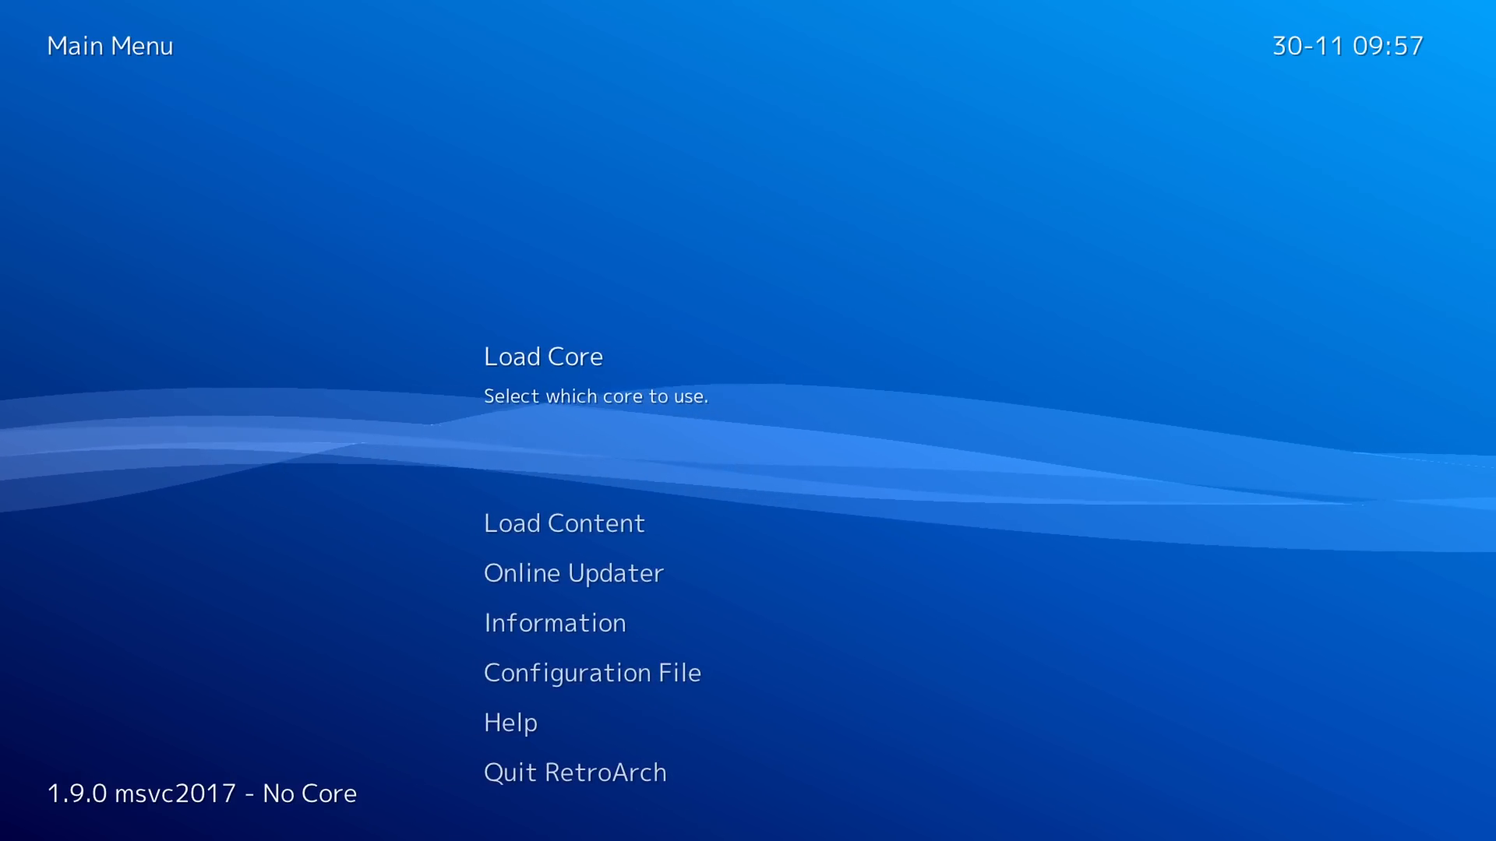
{"action": "key", "text": "Right"}
{"action": "key", "text": "Right"}
{"action": "key", "text": "Right"}
{"action": "key", "text": "Left"}
{"action": "key", "text": "Left"}
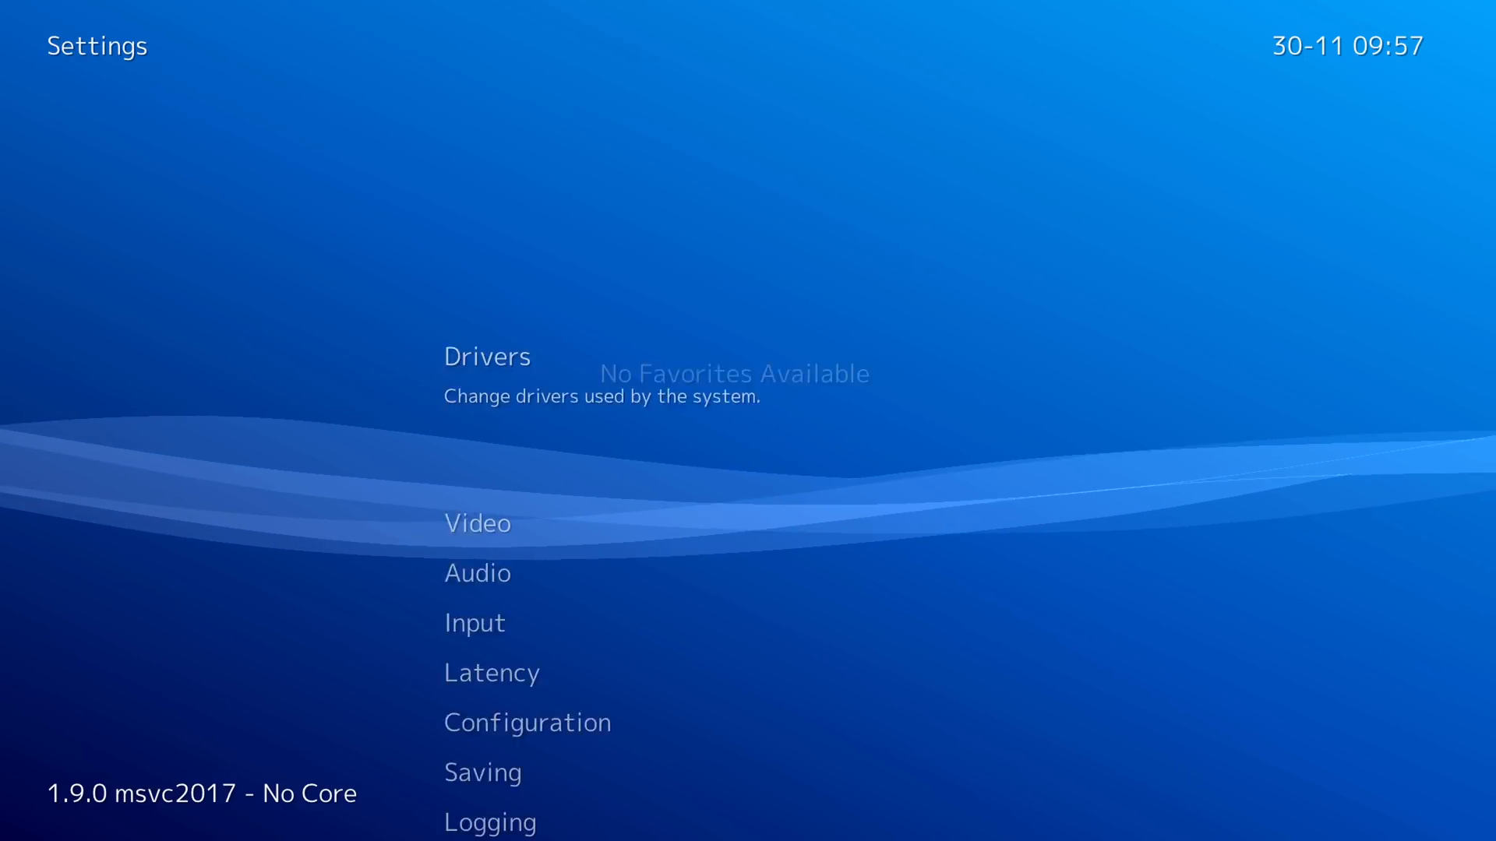
{"action": "key", "text": "Left"}
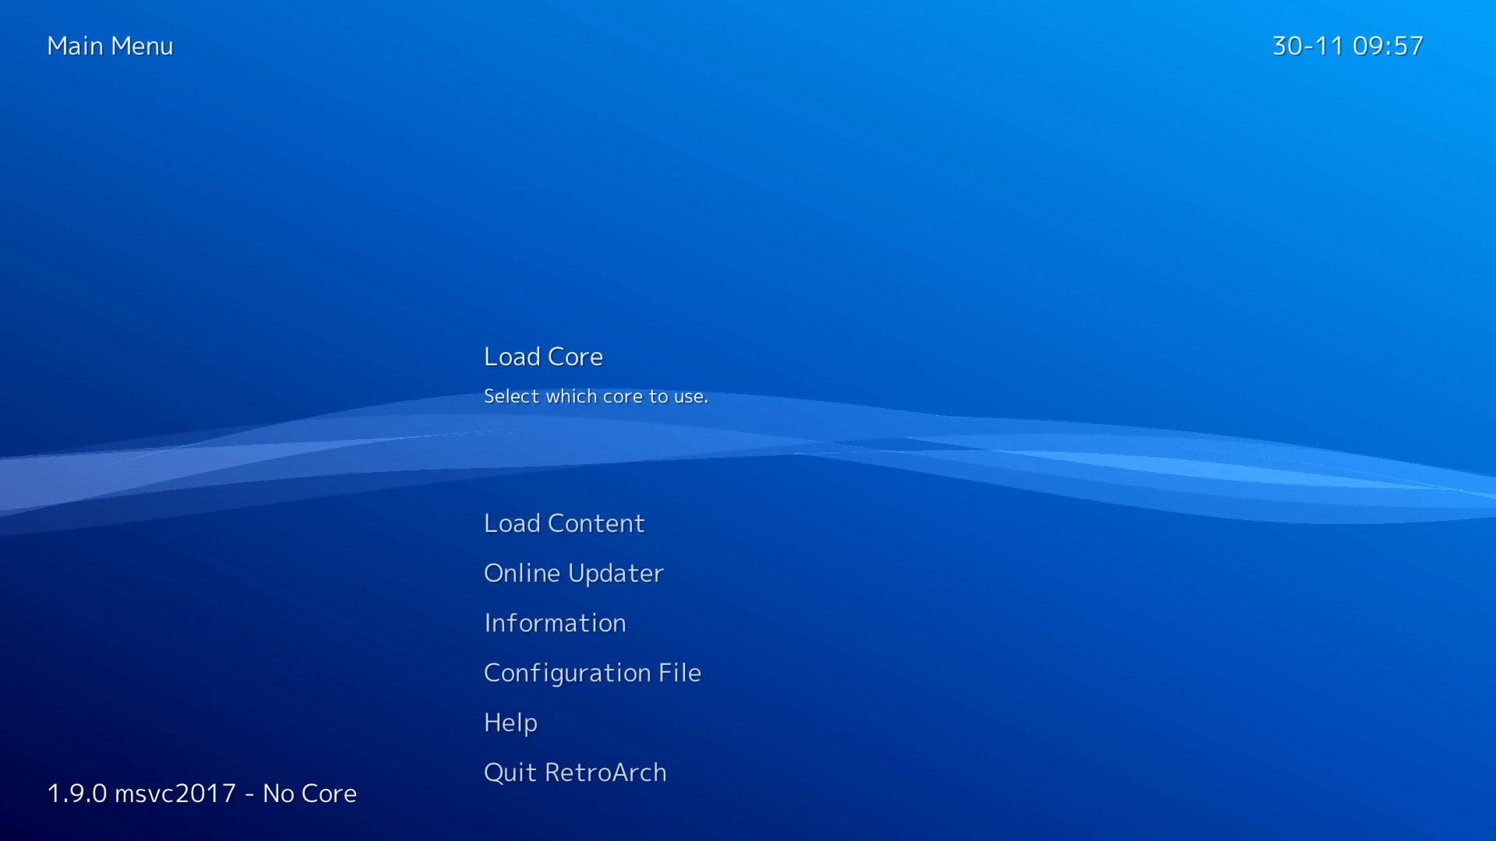
{"action": "key", "text": "Right"}
{"action": "key", "text": "Left"}
{"action": "key", "text": "Right"}
View Integer Scale under Video > Scaling, then back out to the Main Menu's Settings category.
{"action": "key", "text": "Down"}
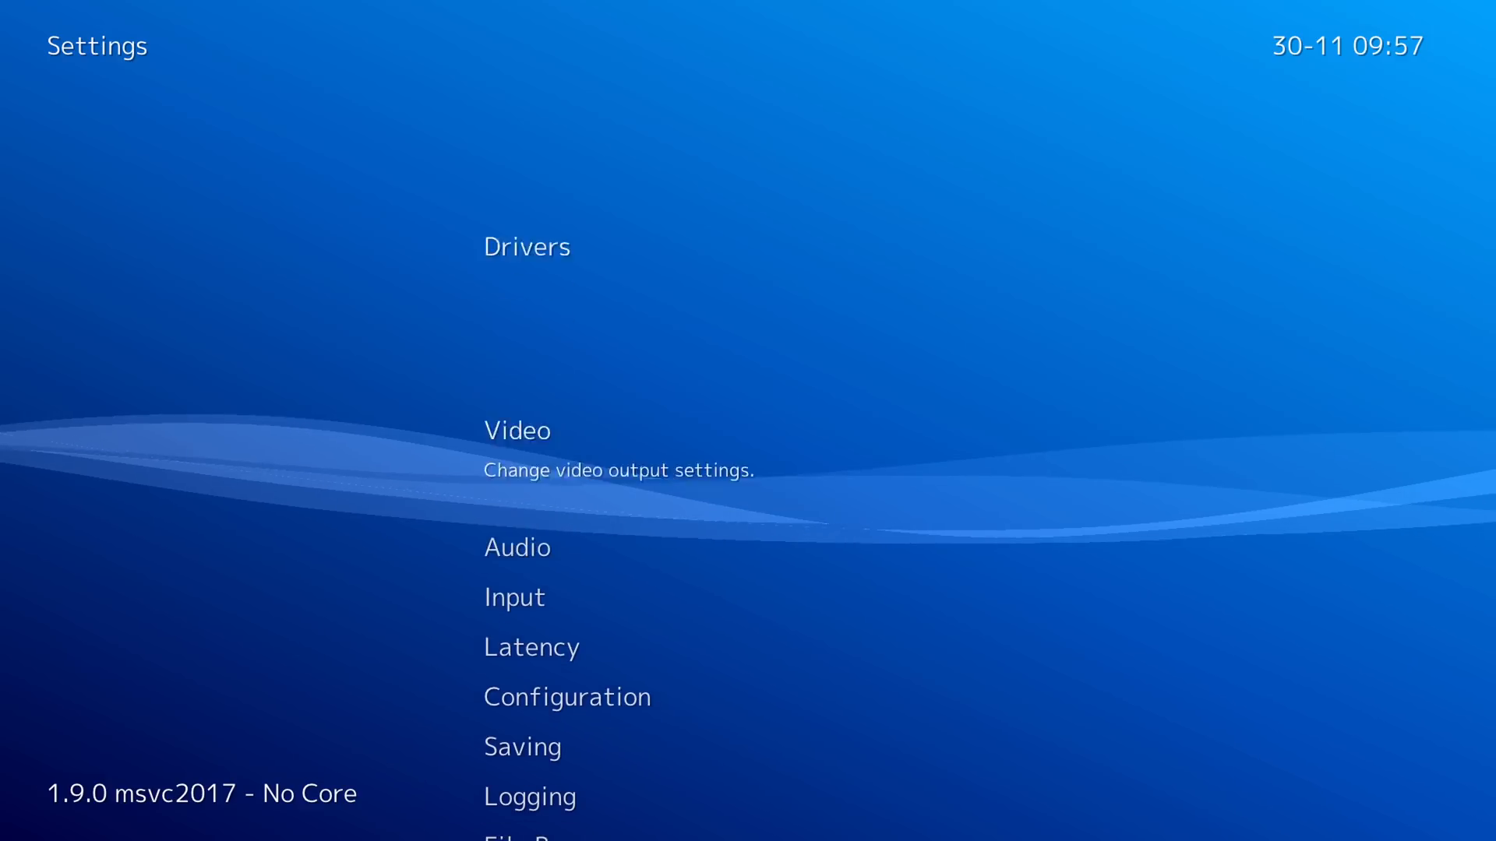
{"action": "key", "text": "Return"}
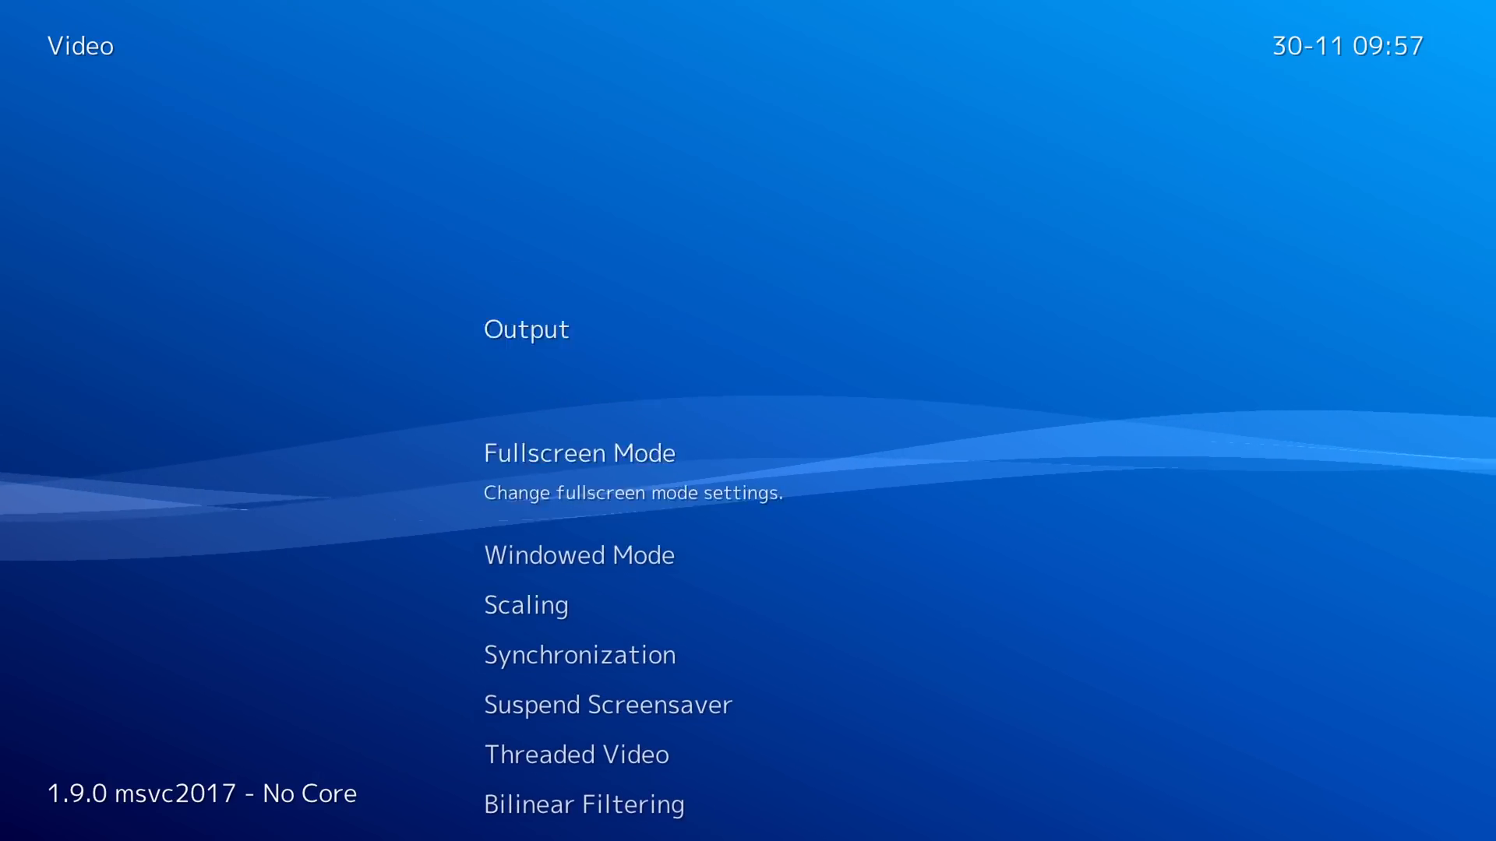
{"action": "key", "text": "Down"}
{"action": "key", "text": "Down"}
{"action": "key", "text": "Return"}
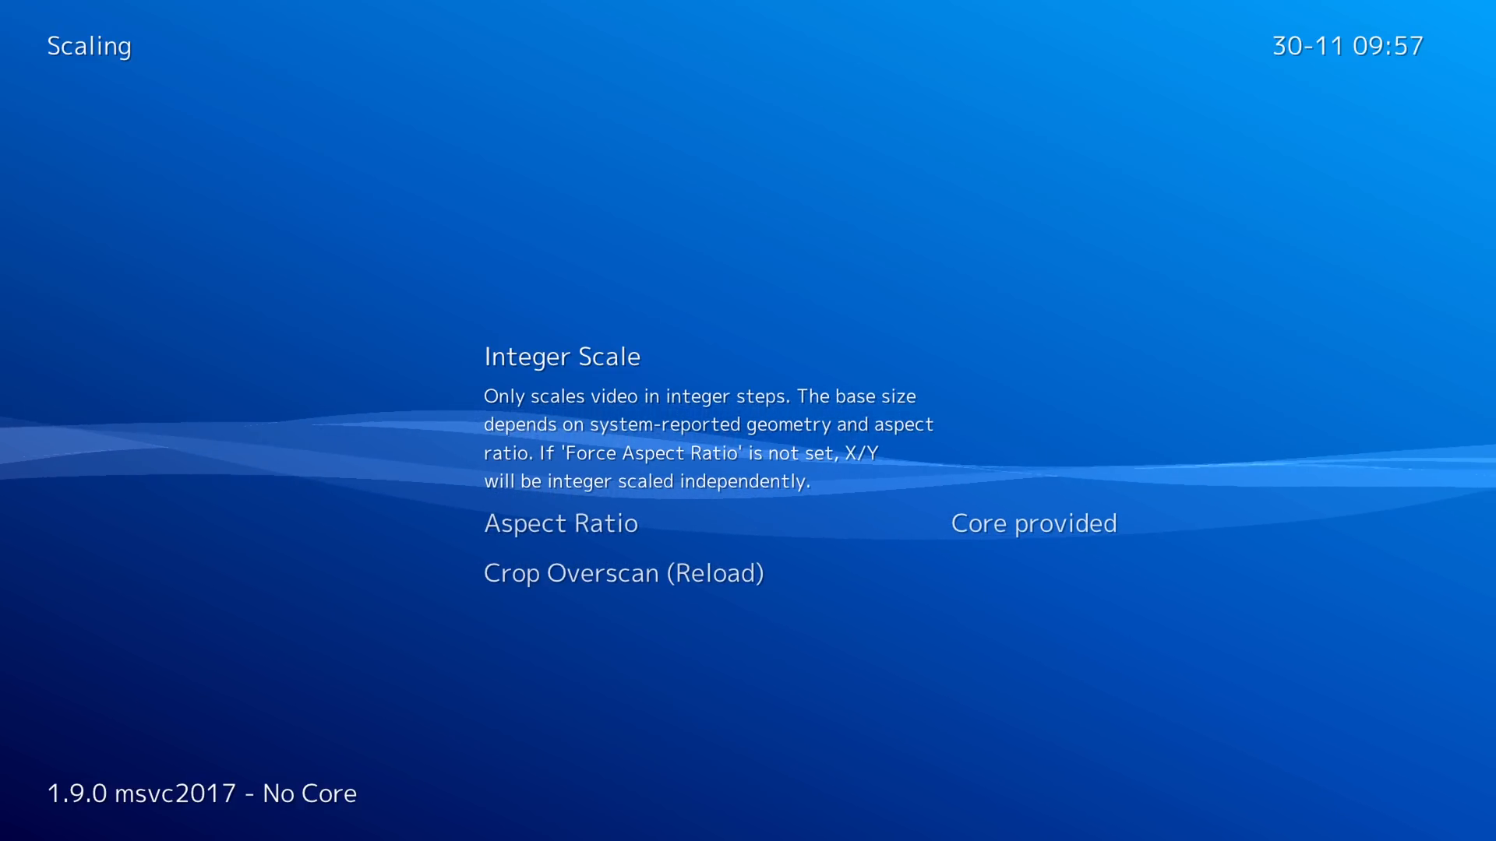
{"action": "key", "text": "BackSpace"}
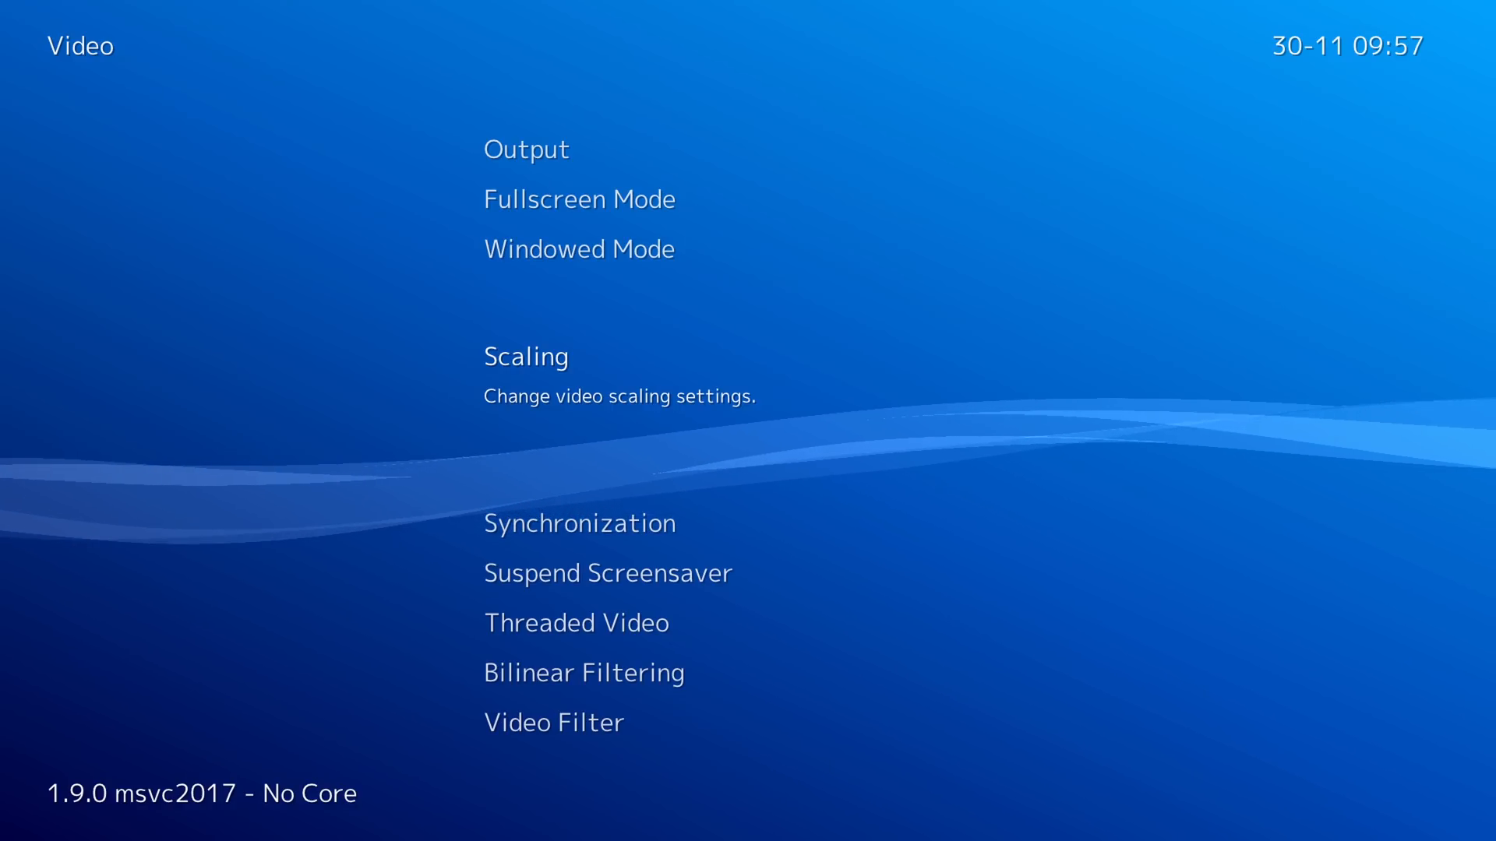
{"action": "key", "text": "BackSpace"}
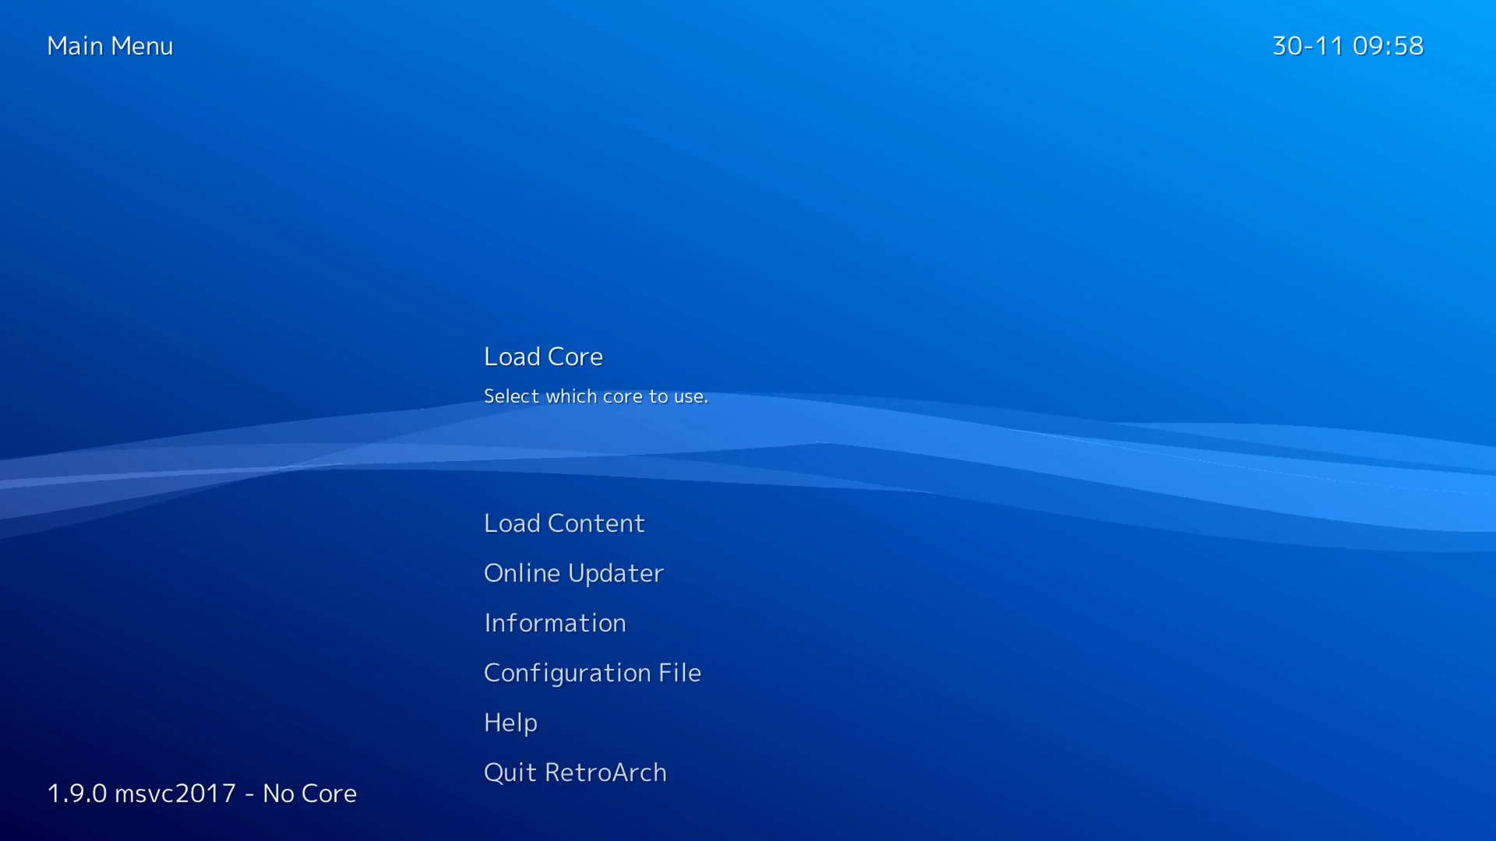
{"action": "key", "text": "Right"}
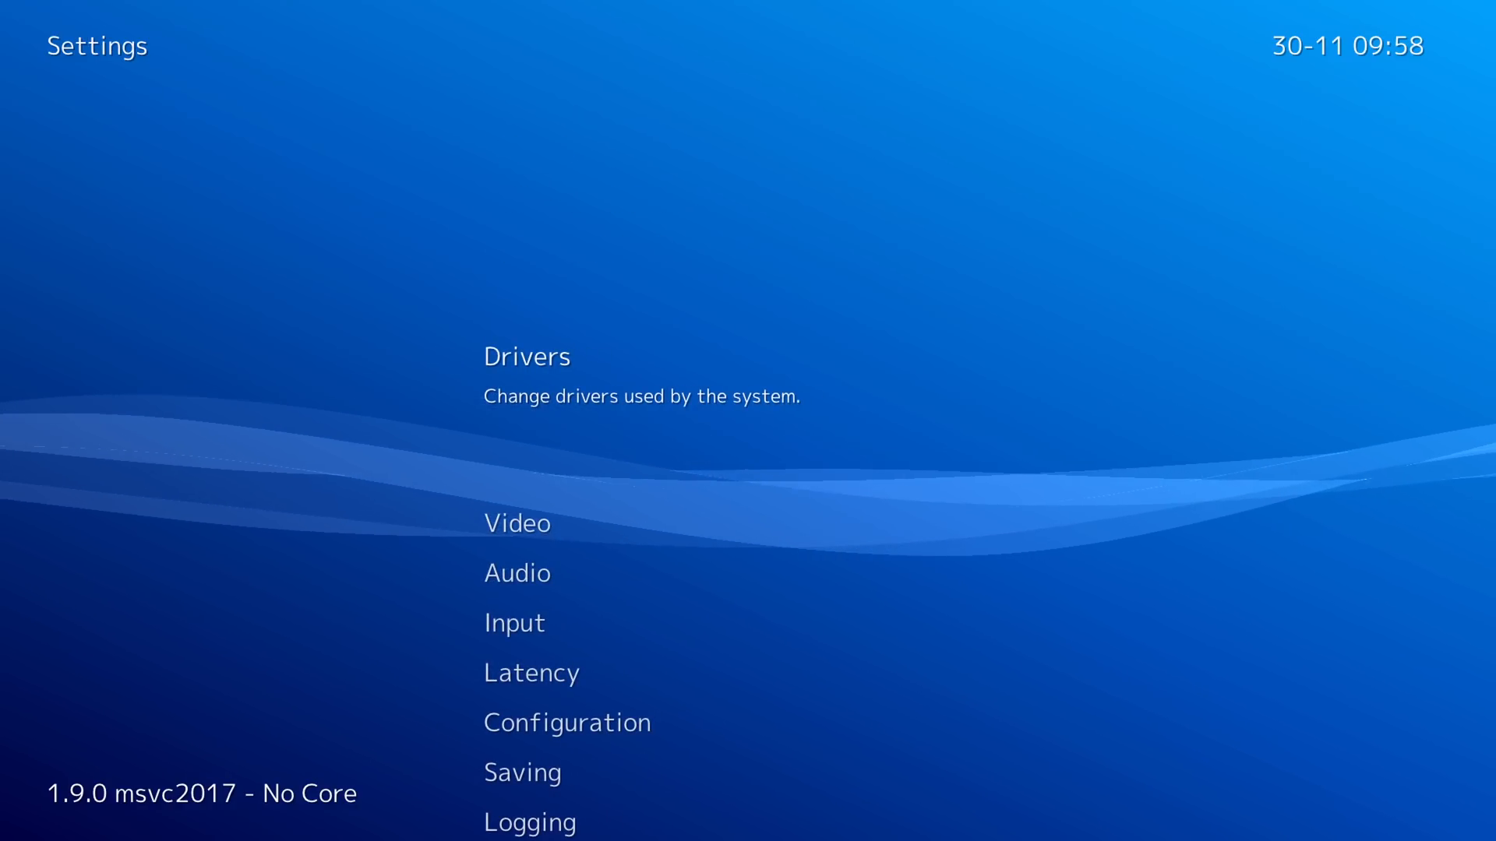
Change the Video driver from d3d11 to gl under Drivers and return to the Main Menu.
{"action": "key", "text": "Return"}
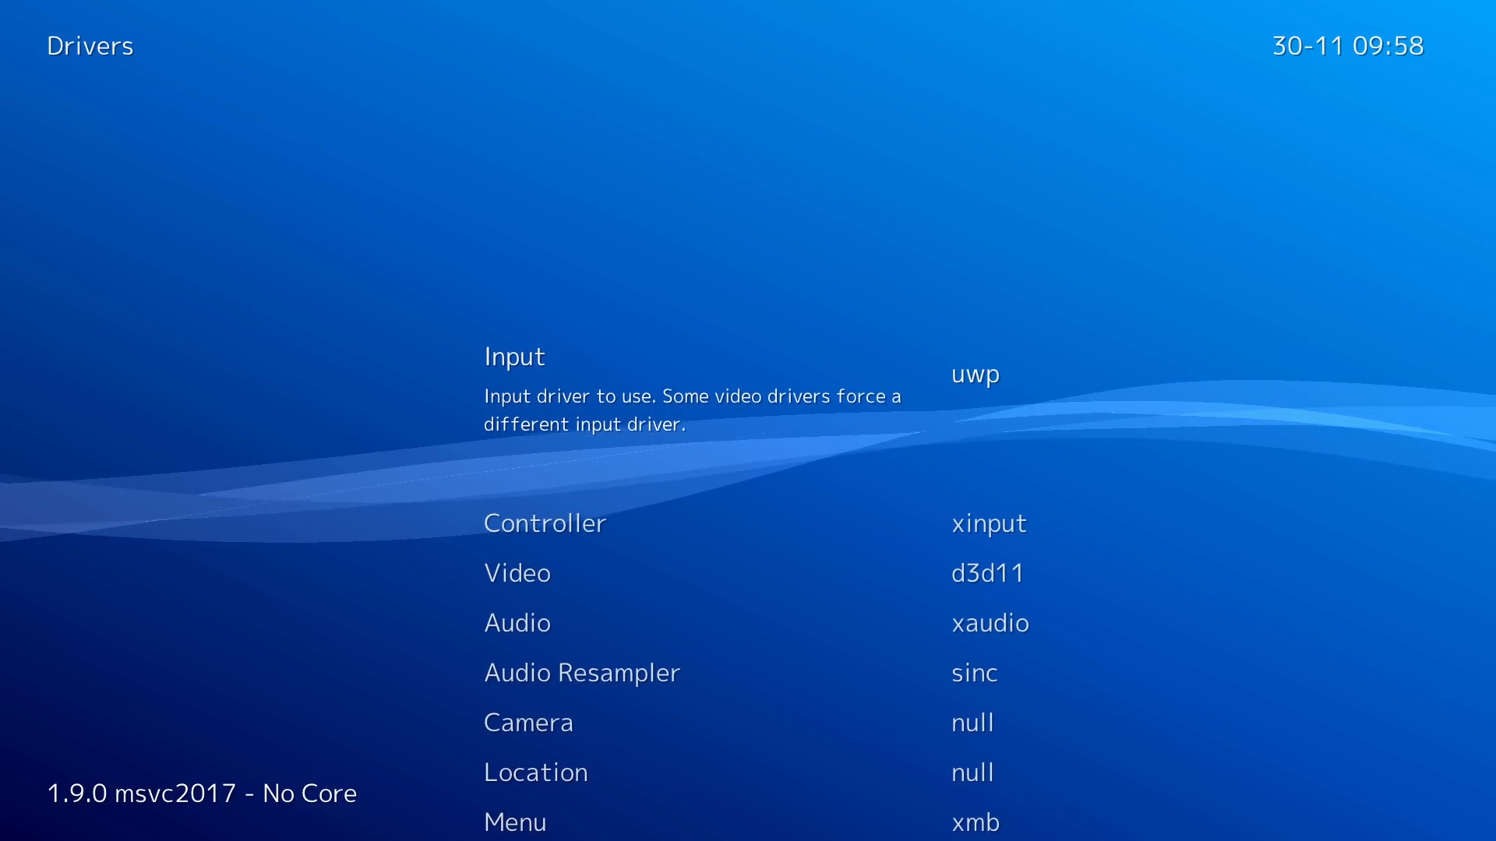
{"action": "key", "text": "Down"}
{"action": "key", "text": "Down"}
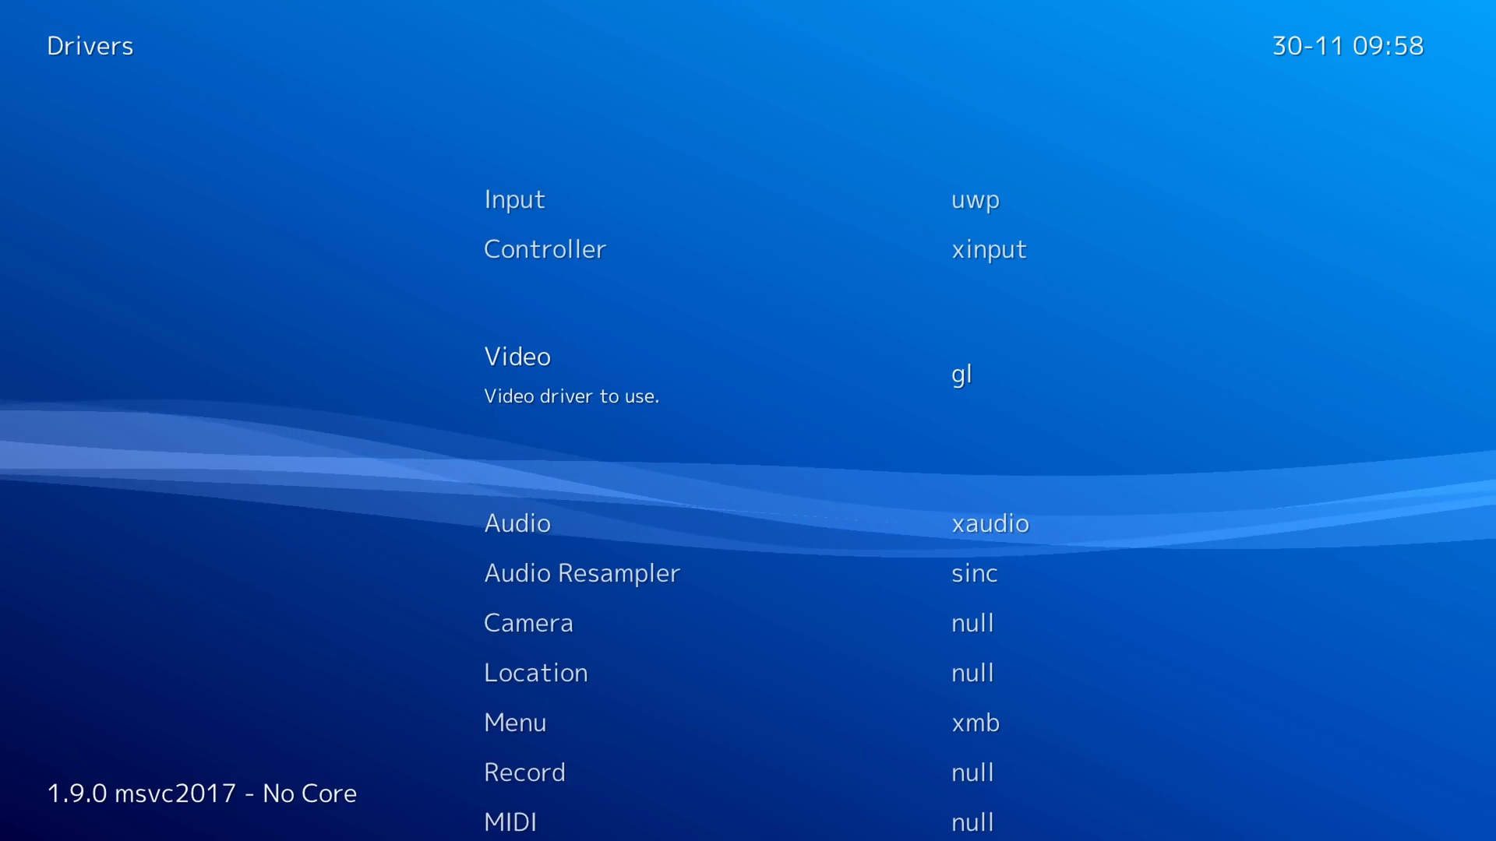
{"action": "key", "text": "BackSpace"}
{"action": "key", "text": "BackSpace"}
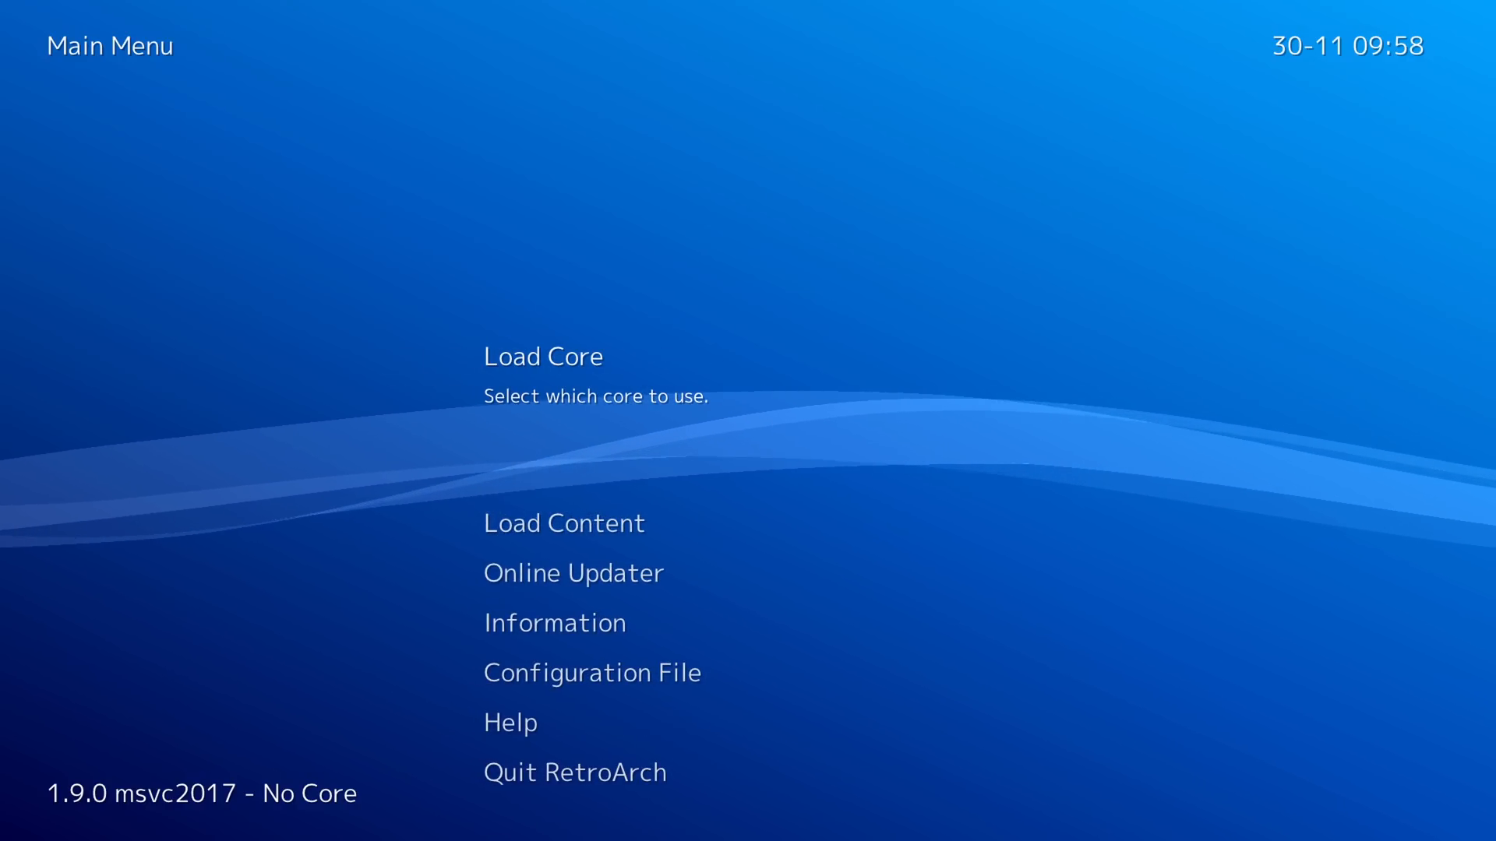
{"action": "key", "text": "Down"}
Save the current configuration from the Configuration File menu and back out.
{"action": "key", "text": "Down"}
{"action": "key", "text": "Down"}
{"action": "key", "text": "Down"}
{"action": "key", "text": "Return"}
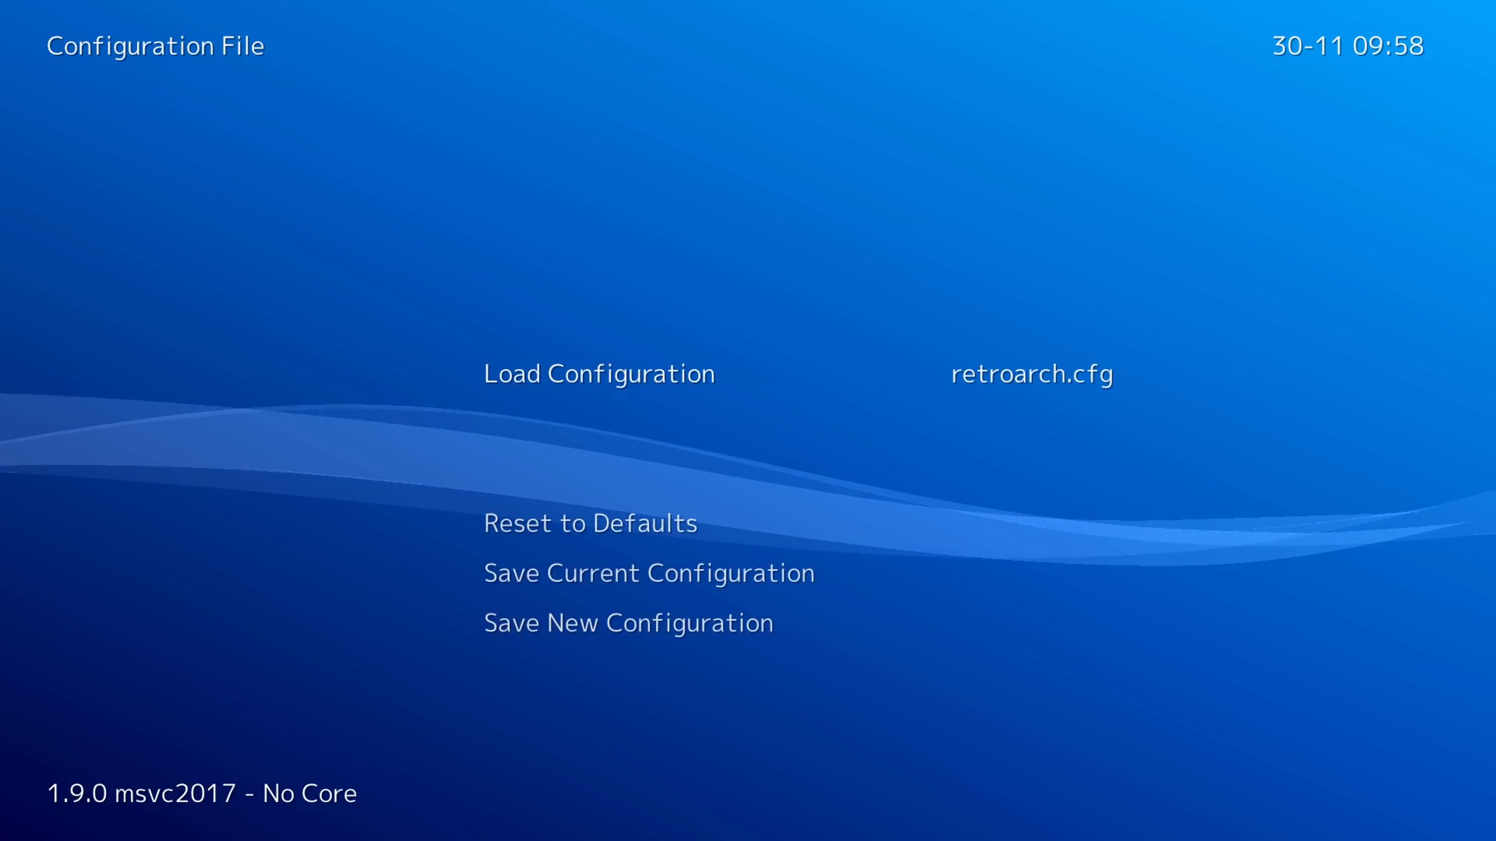
{"action": "key", "text": "Down"}
{"action": "key", "text": "Down"}
{"action": "key", "text": "Down"}
{"action": "key", "text": "Return"}
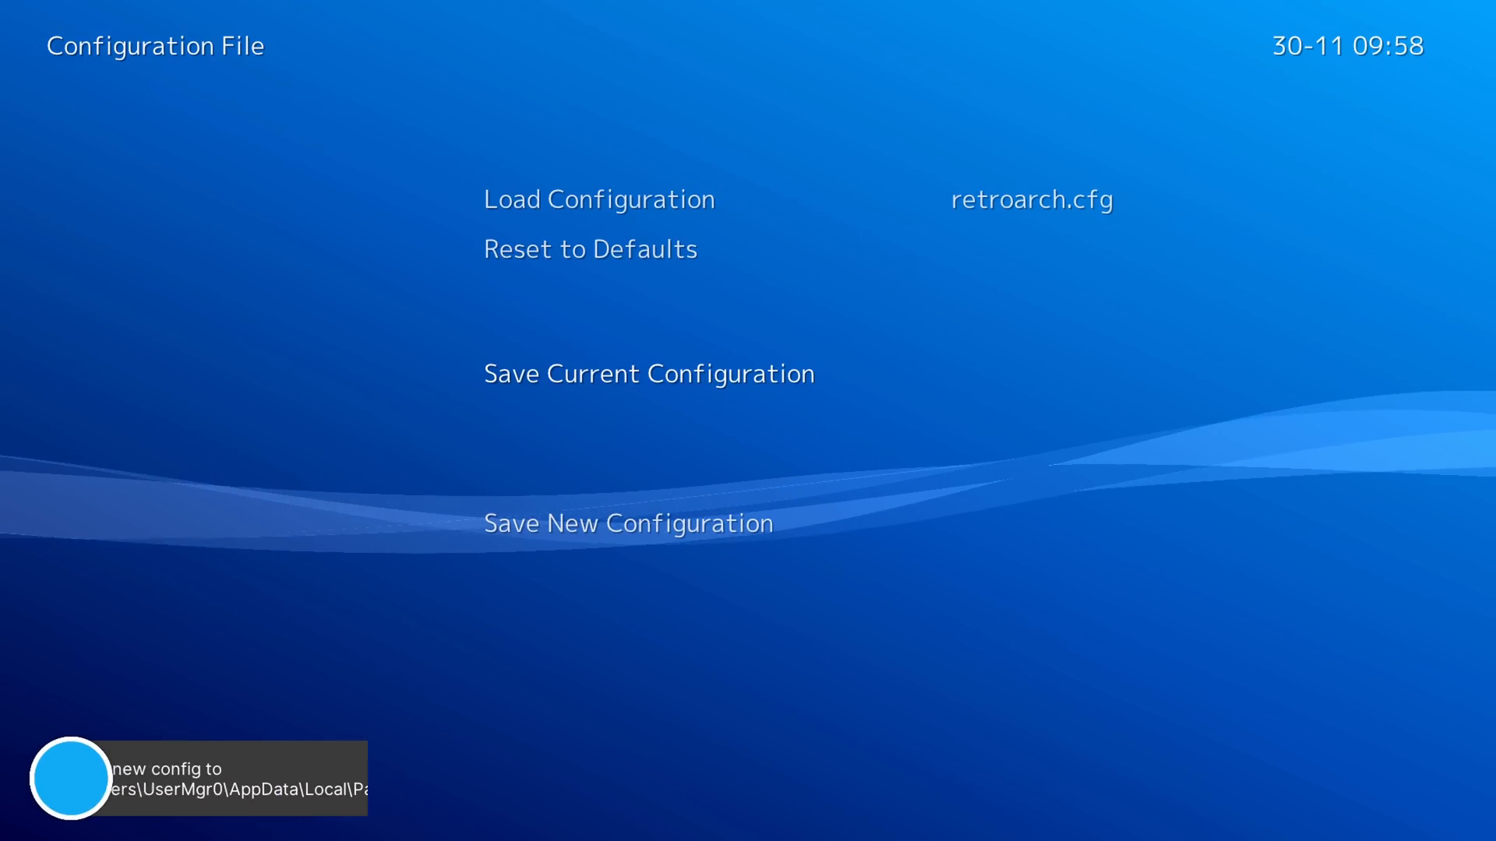
{"action": "key", "text": "BackSpace"}
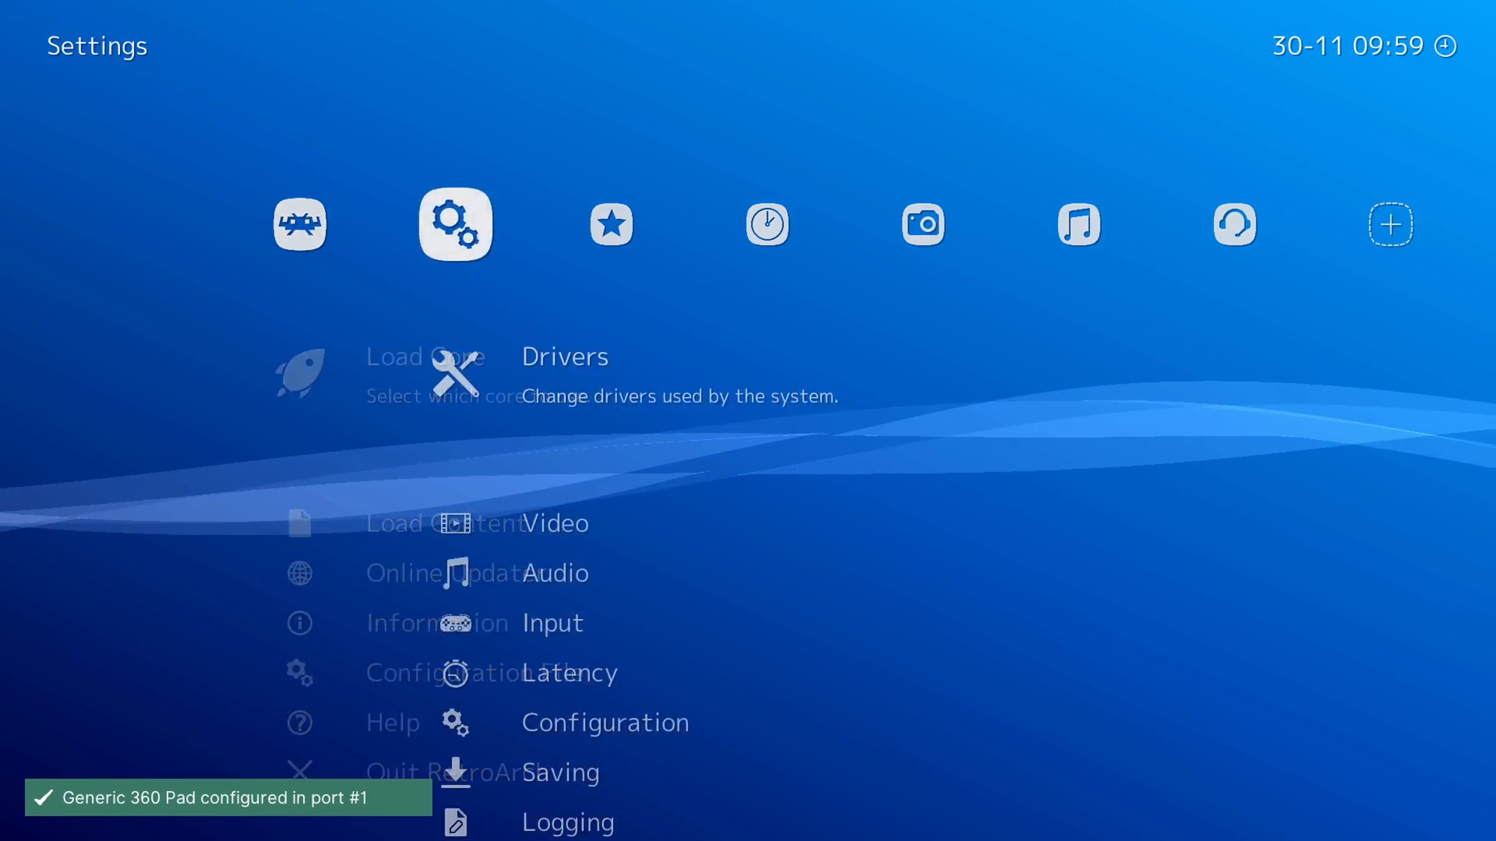
{"action": "key", "text": "Right"}
{"action": "key", "text": "Right"}
{"action": "key", "text": "Right"}
{"action": "key", "text": "Right"}
{"action": "key", "text": "Right"}
{"action": "key", "text": "Right"}
{"action": "key", "text": "Right"}
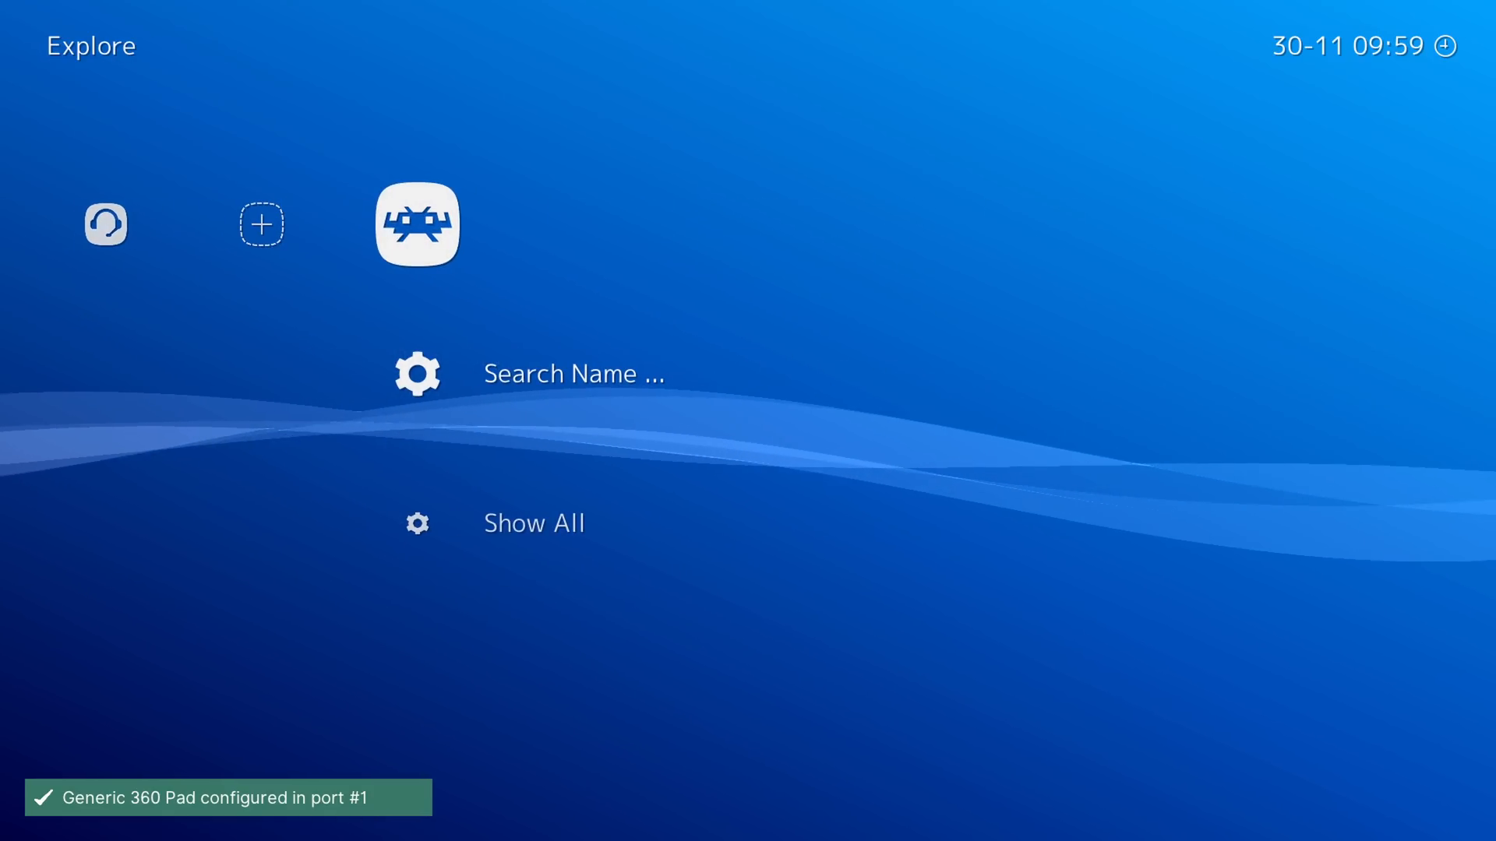
Browse the XMB tabs across Explore and Main Menu, ending on Settings.
{"action": "key", "text": "Left"}
{"action": "key", "text": "Left"}
{"action": "key", "text": "Left"}
{"action": "key", "text": "Left"}
{"action": "key", "text": "Left"}
{"action": "key", "text": "Left"}
{"action": "key", "text": "Left"}
{"action": "key", "text": "Left"}
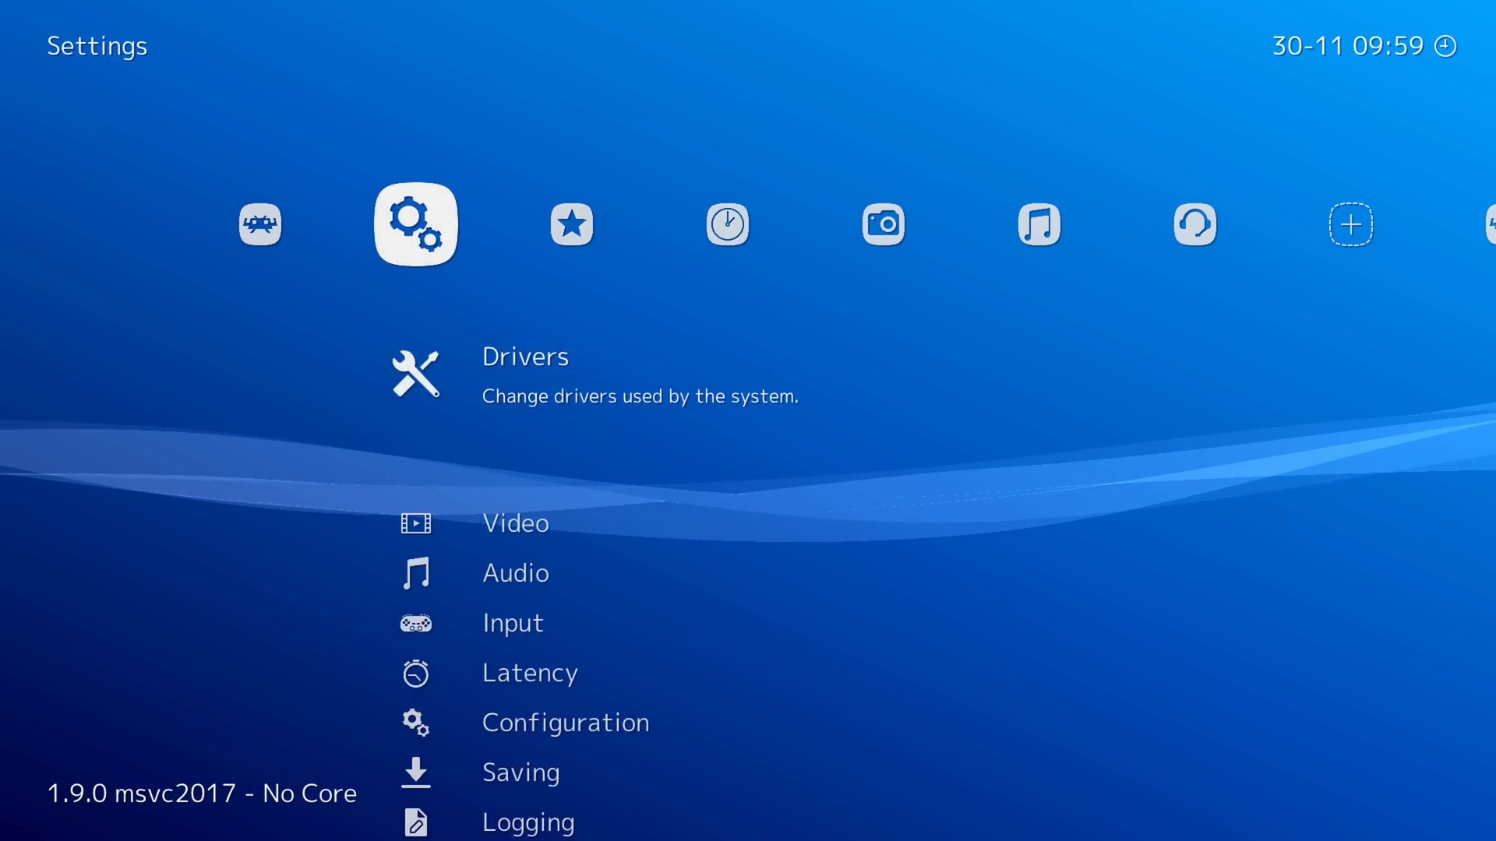
{"action": "key", "text": "Left"}
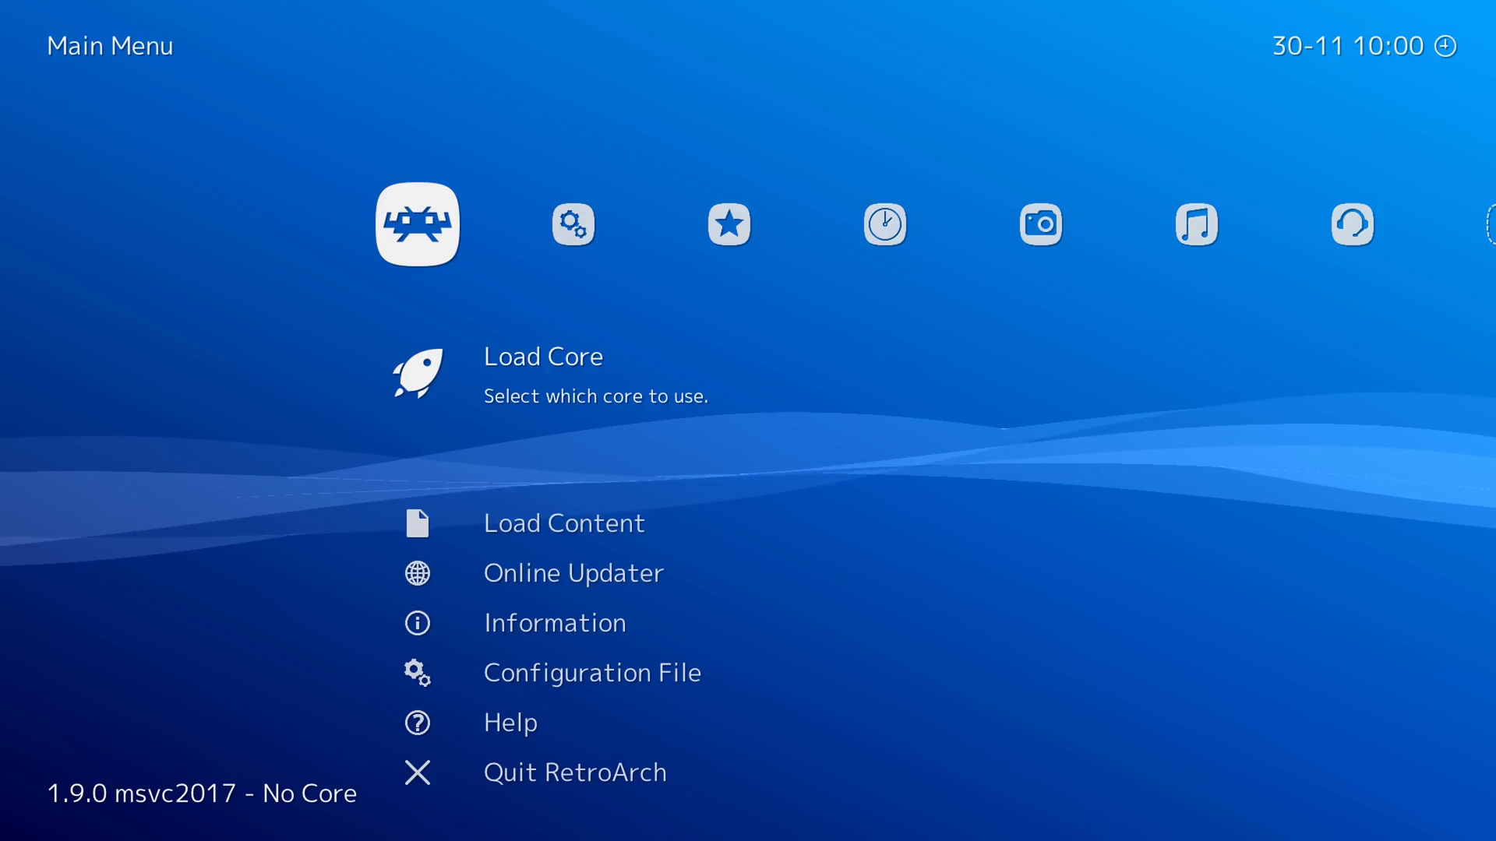
{"action": "key", "text": "Right"}
Review Video > Scaling, confirming Integer Scale is off.
{"action": "key", "text": "Down"}
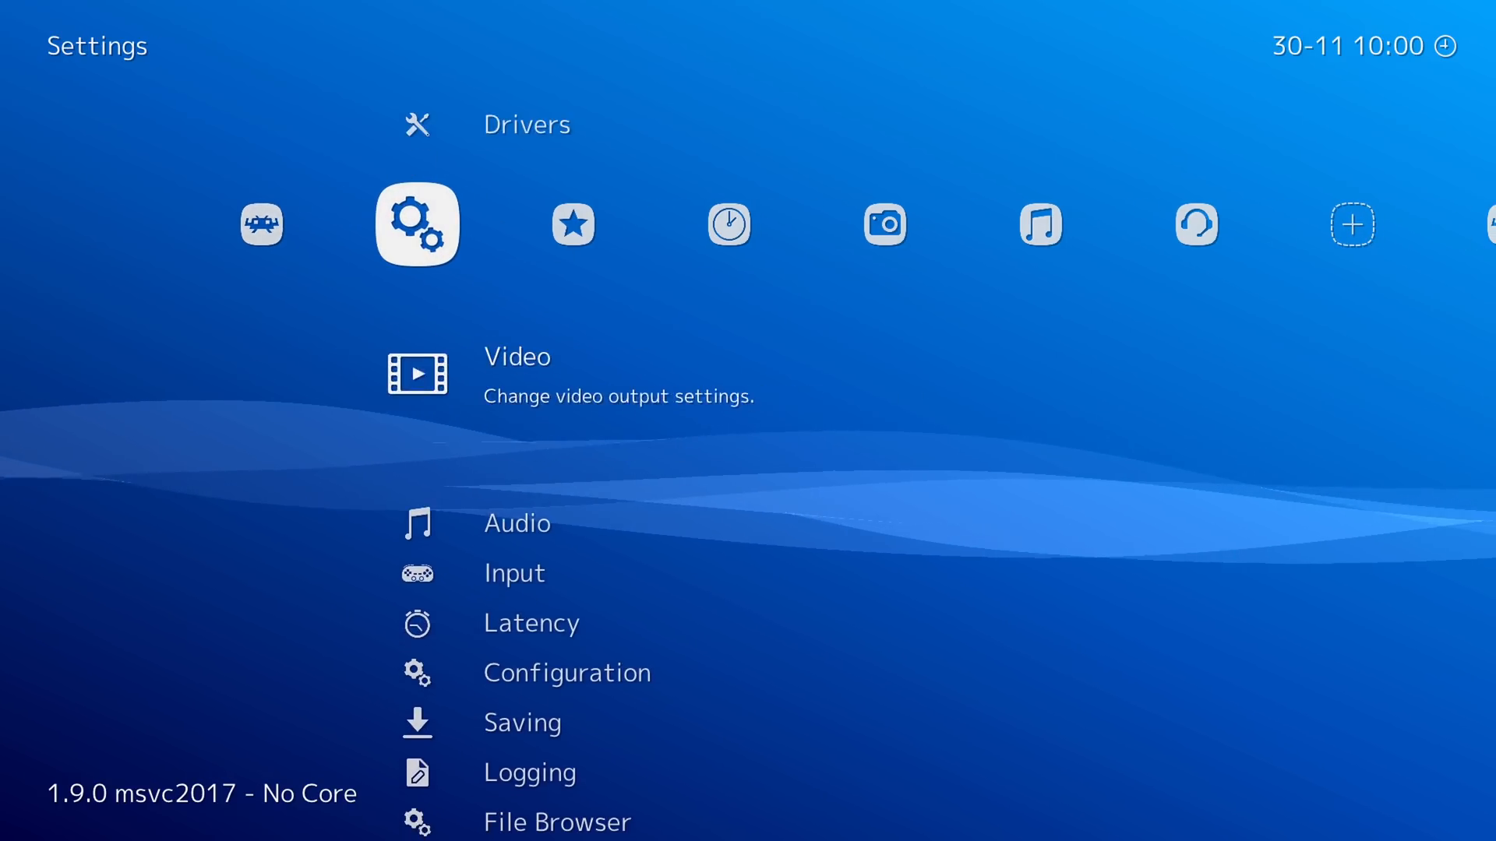
{"action": "key", "text": "Return"}
{"action": "key", "text": "Down"}
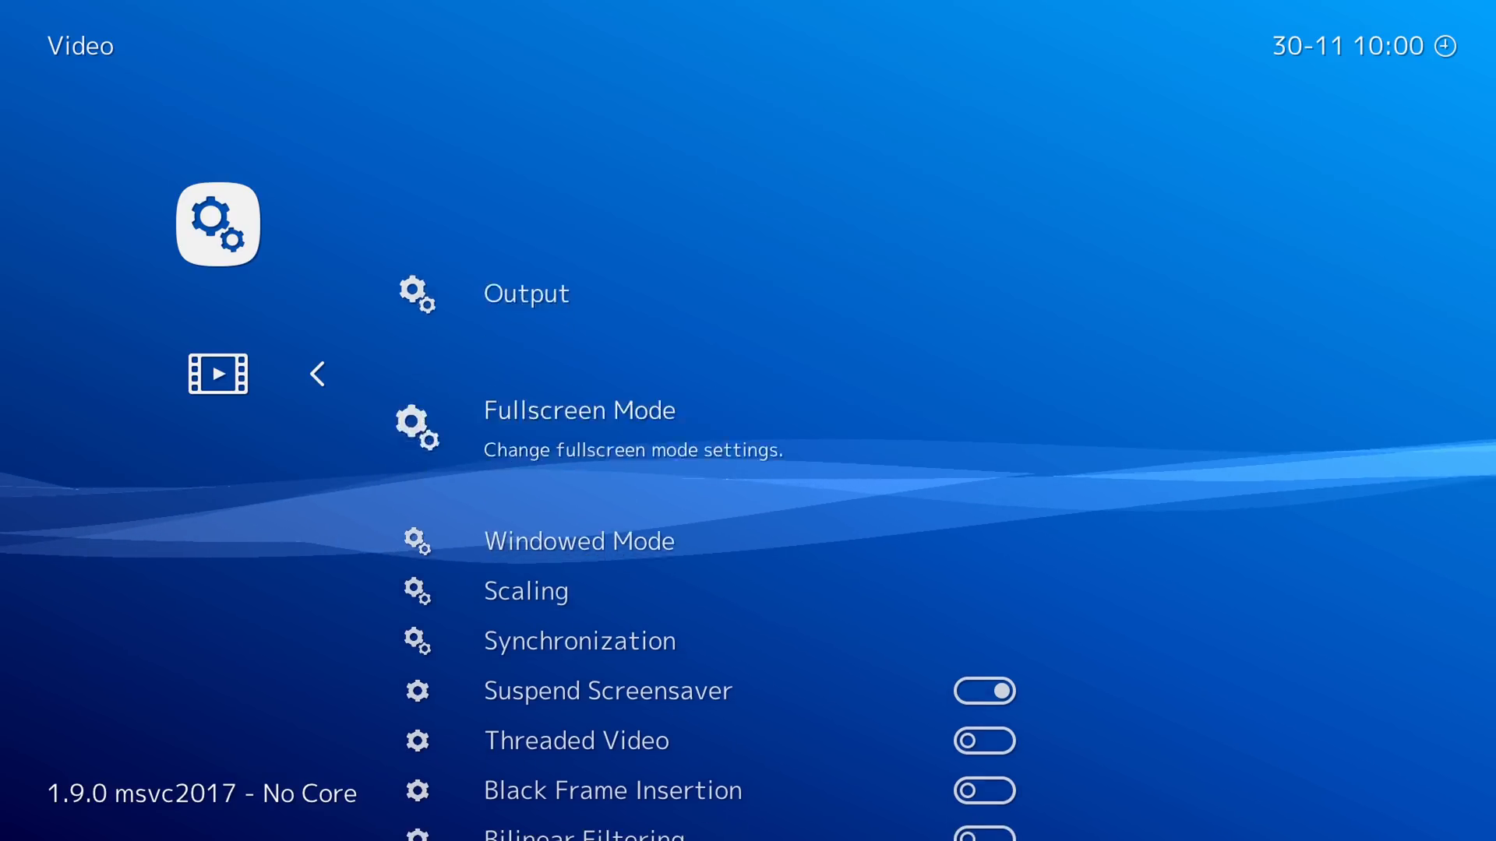
{"action": "key", "text": "Down"}
{"action": "key", "text": "Return"}
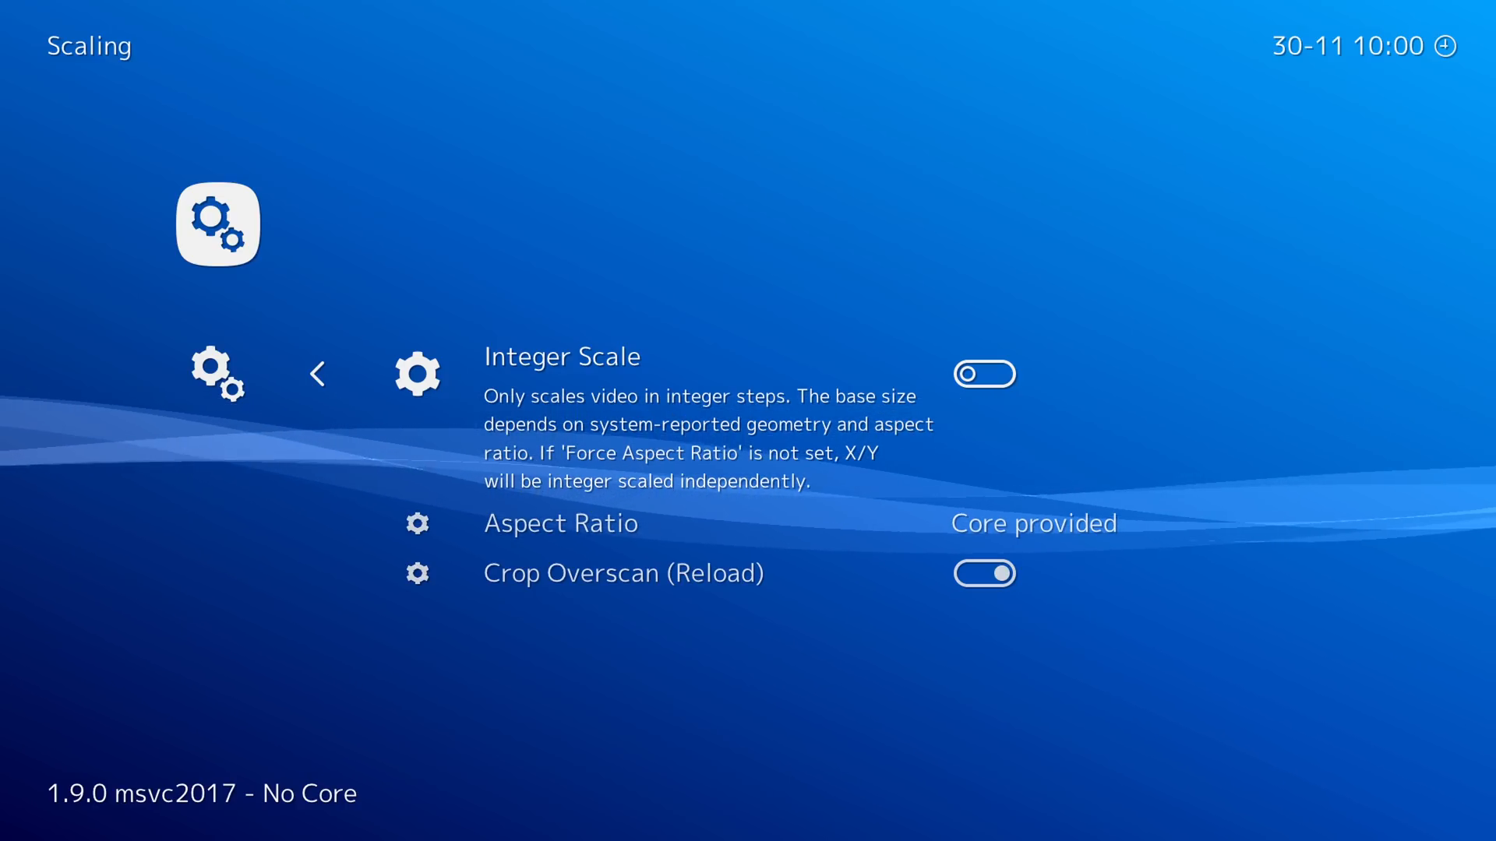
{"action": "key", "text": "BackSpace"}
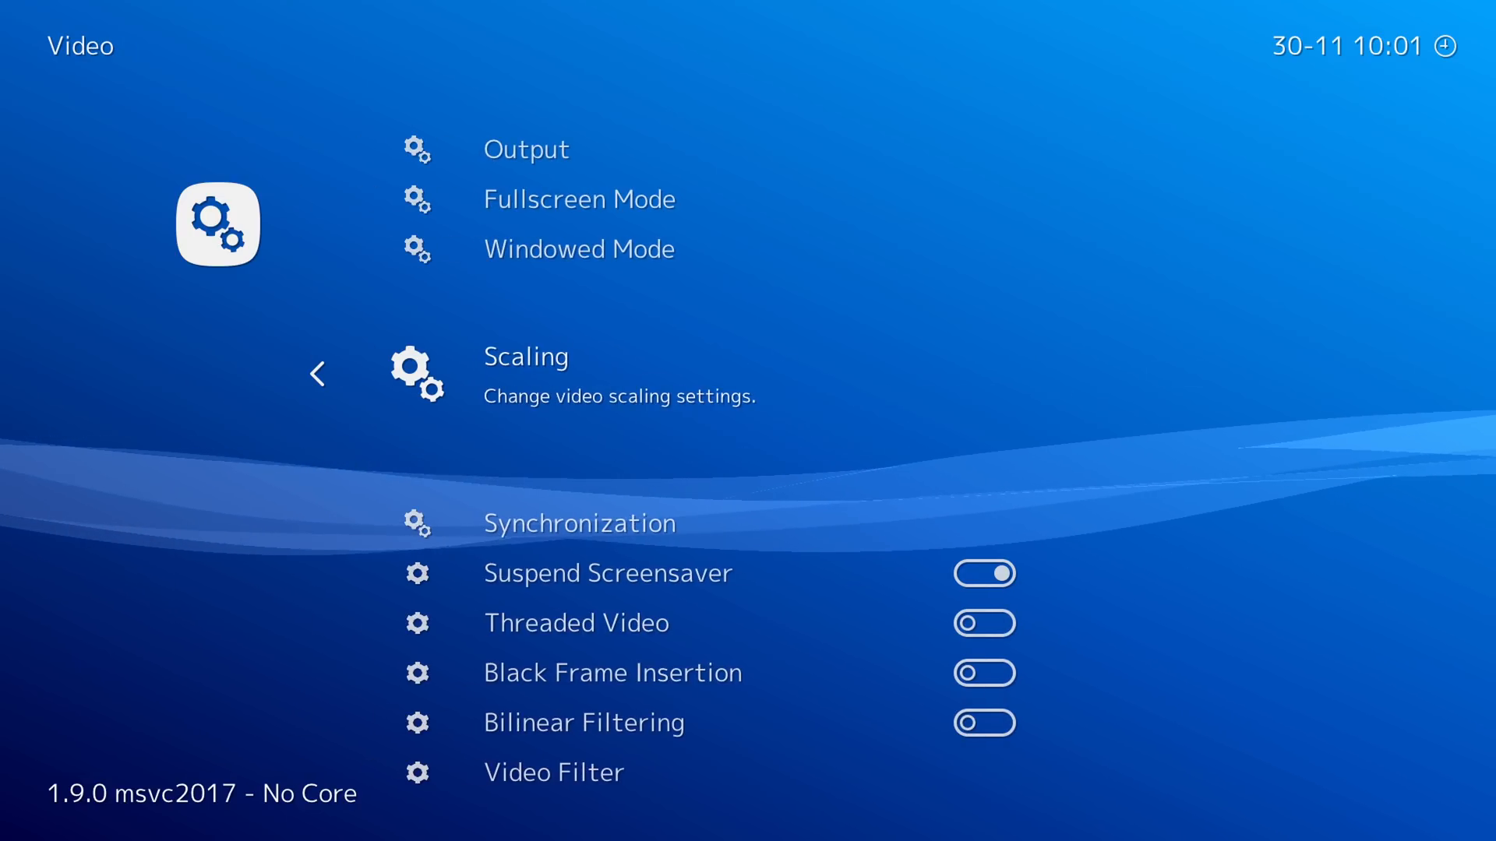
Check Bilinear Filtering is off in Video settings and return to Settings.
{"action": "key", "text": "Down"}
{"action": "key", "text": "Down"}
{"action": "key", "text": "Down"}
{"action": "key", "text": "Down"}
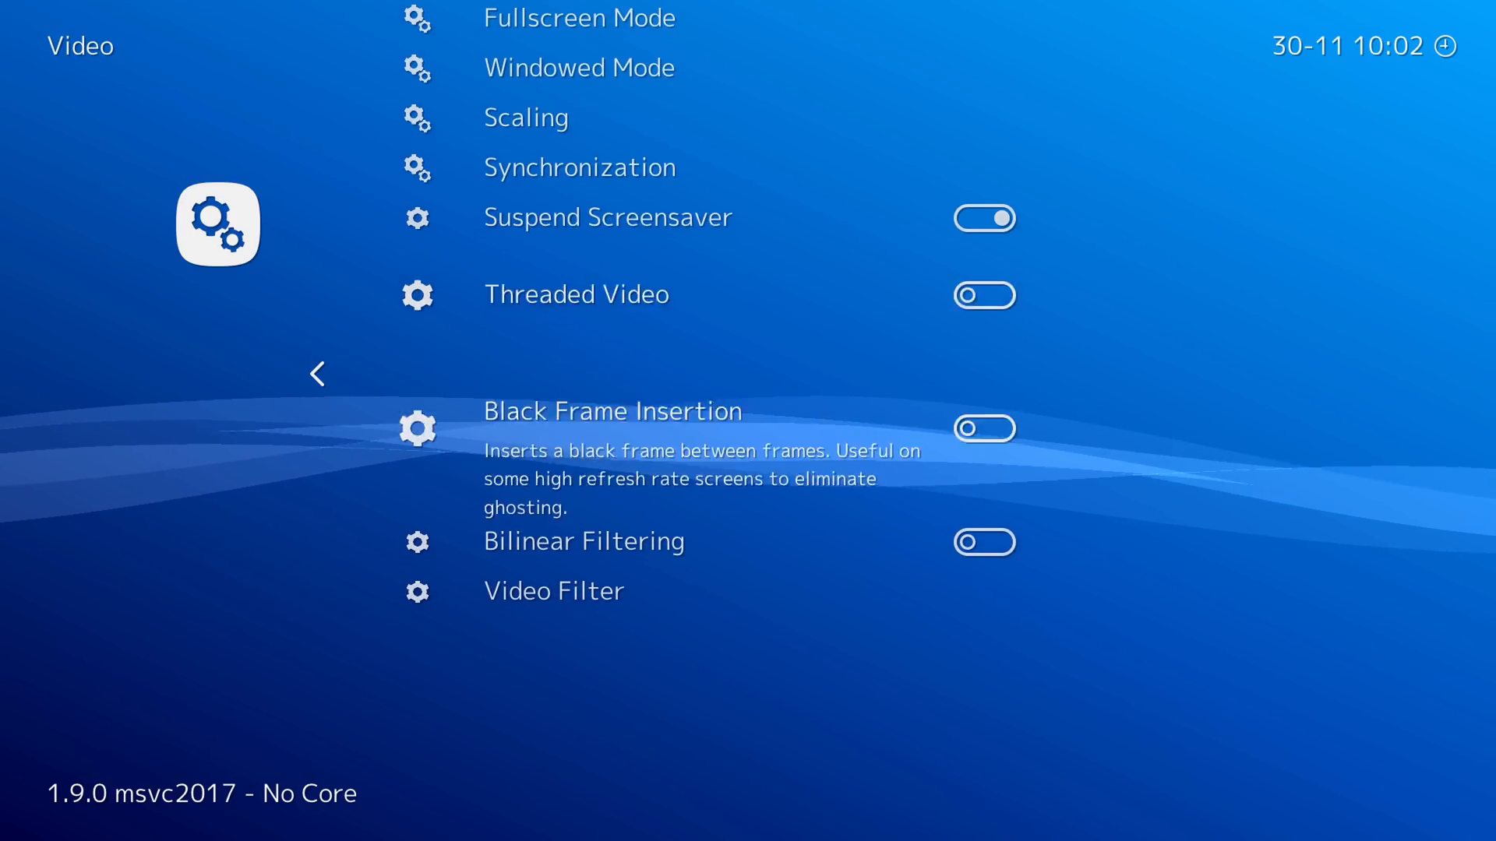
{"action": "key", "text": "Down"}
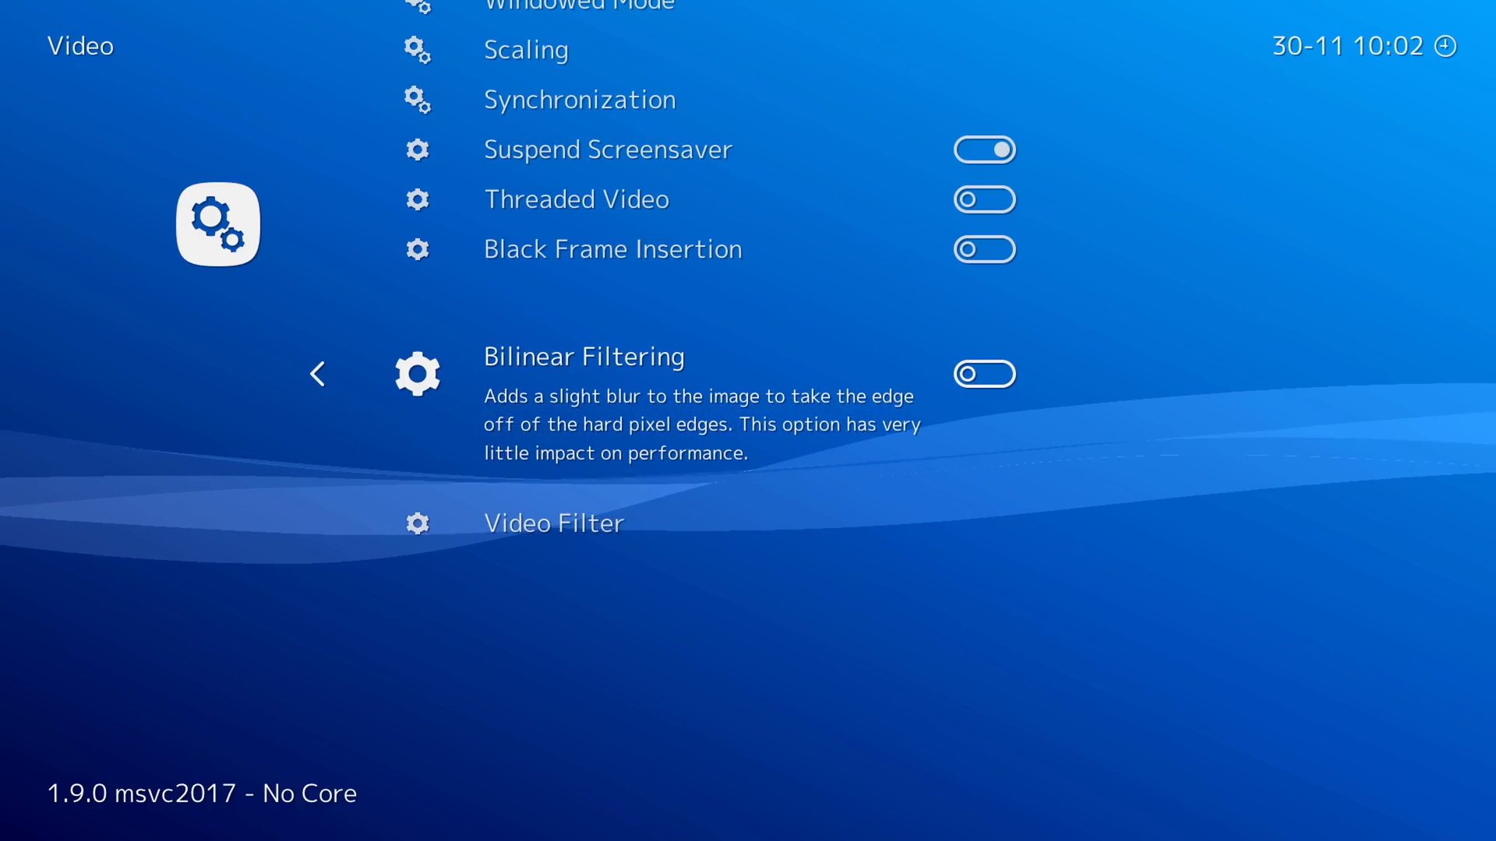
{"action": "key", "text": "BackSpace"}
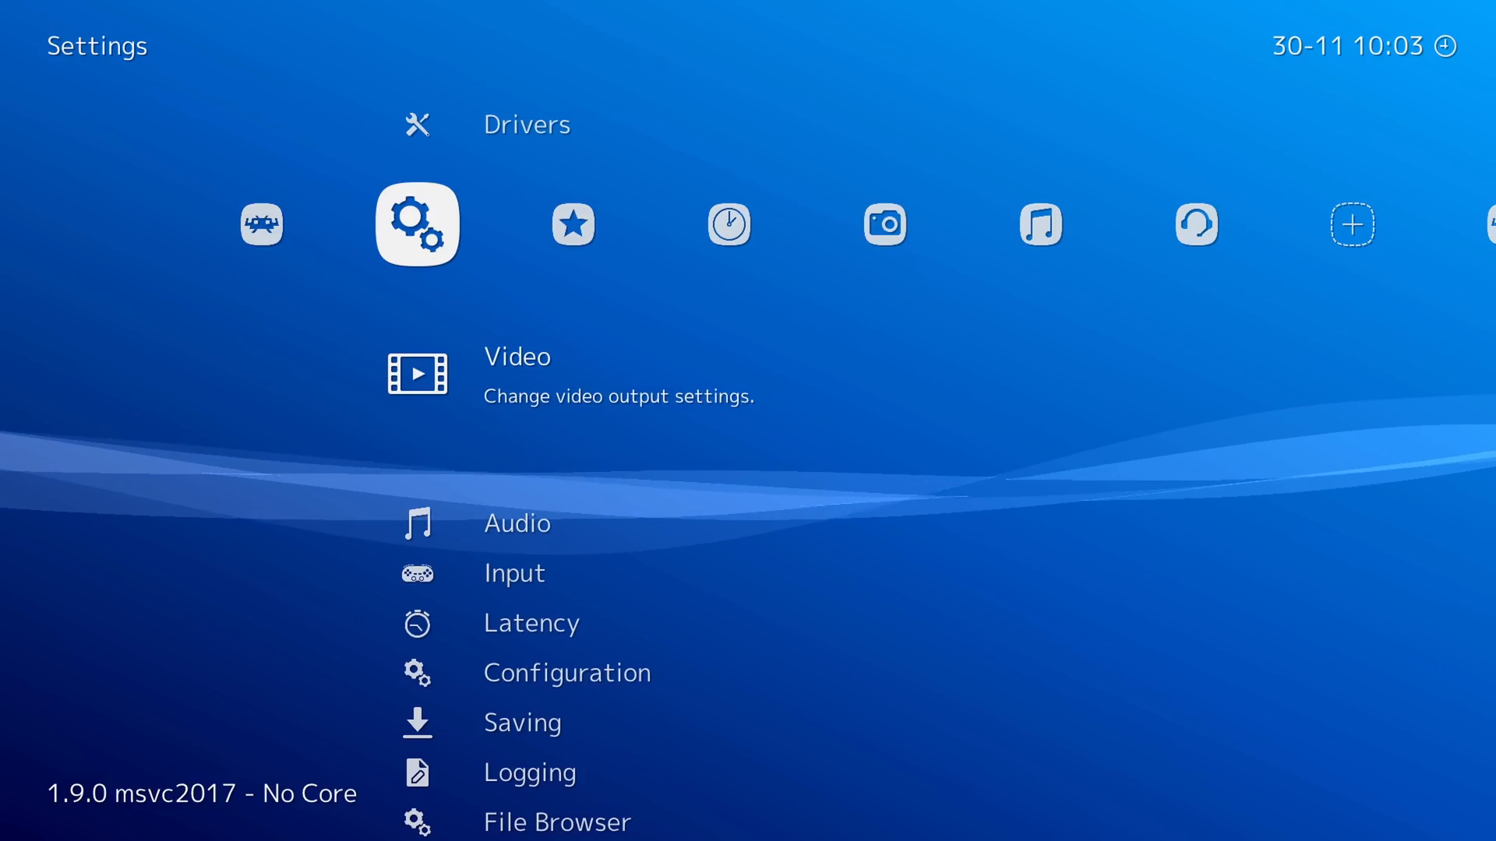
Reach Input > Hotkeys, briefly bringing up and dismissing the Xbox guide overlay.
{"action": "key", "text": "Down"}
{"action": "key", "text": "Down"}
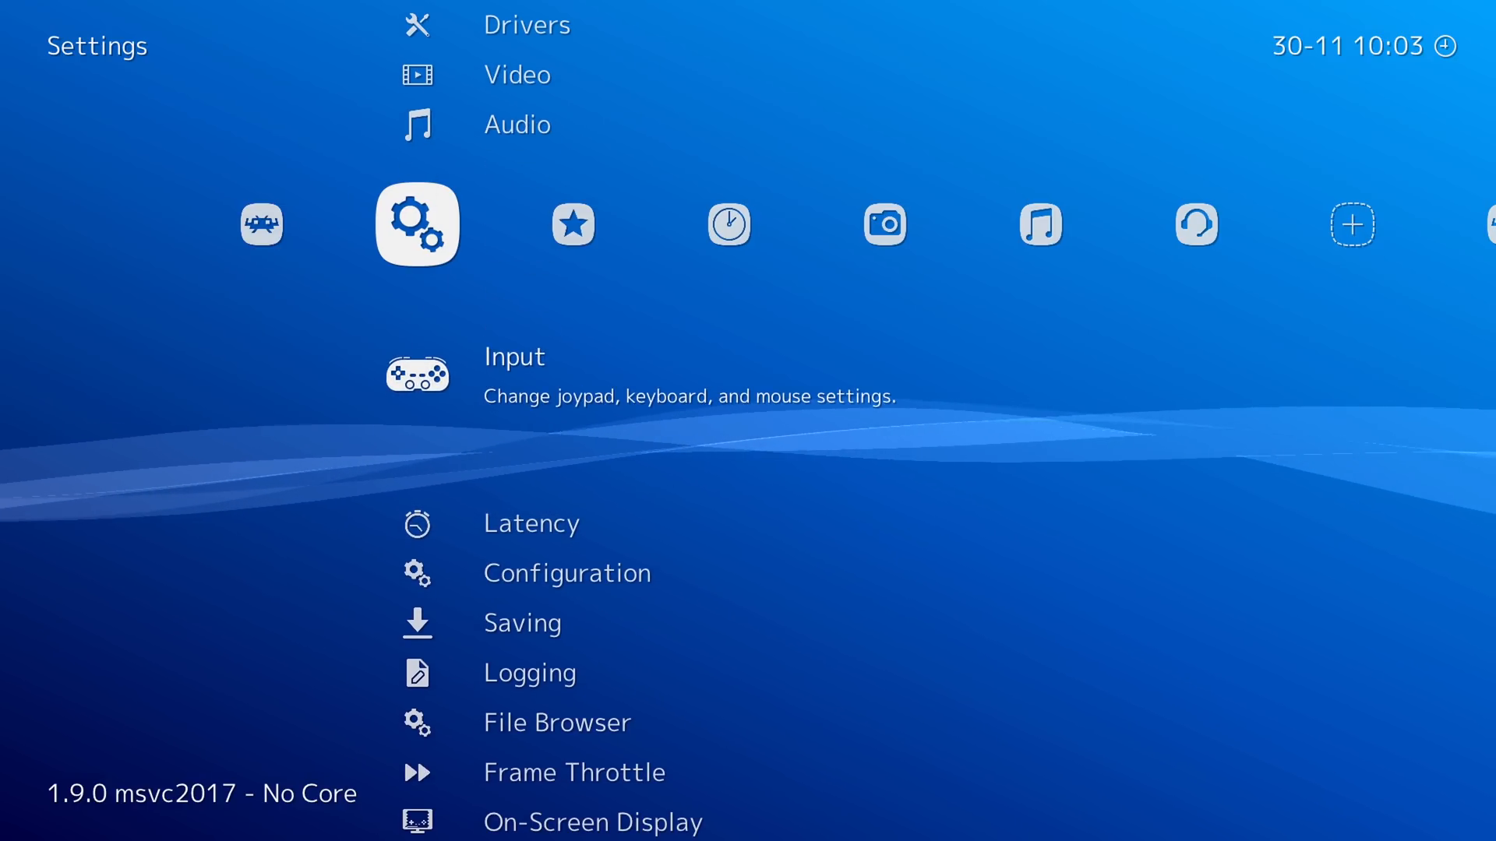
{"action": "key", "text": "Return"}
{"action": "key", "text": "Down"}
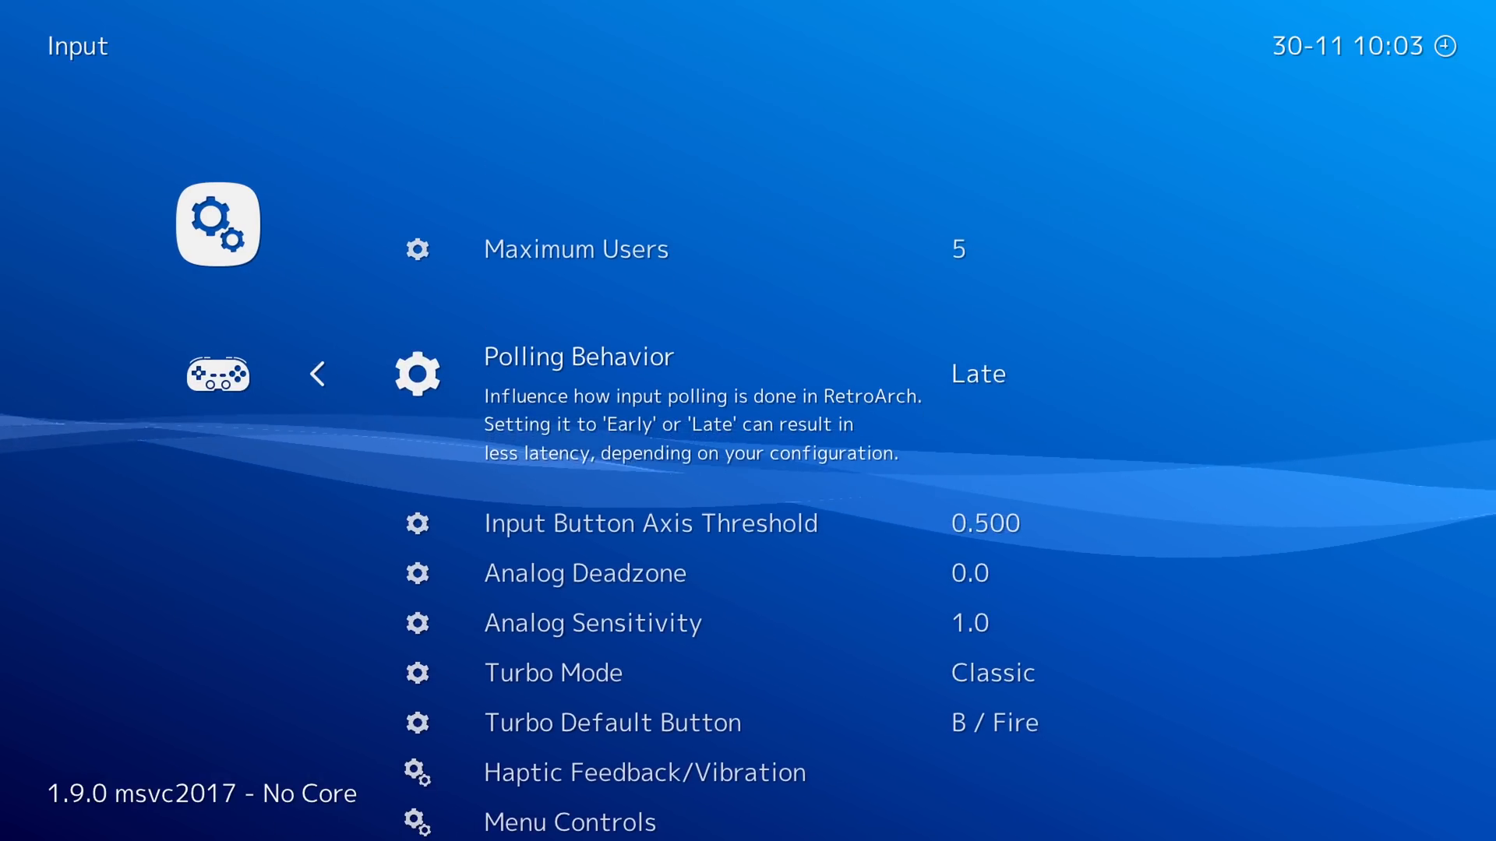
{"action": "key", "text": "Down"}
{"action": "key", "text": "Down"}
{"action": "key", "text": "Down"}
{"action": "key", "text": "Down"}
{"action": "key", "text": "Down"}
{"action": "key", "text": "Down"}
{"action": "key", "text": "Down"}
{"action": "key", "text": "Down"}
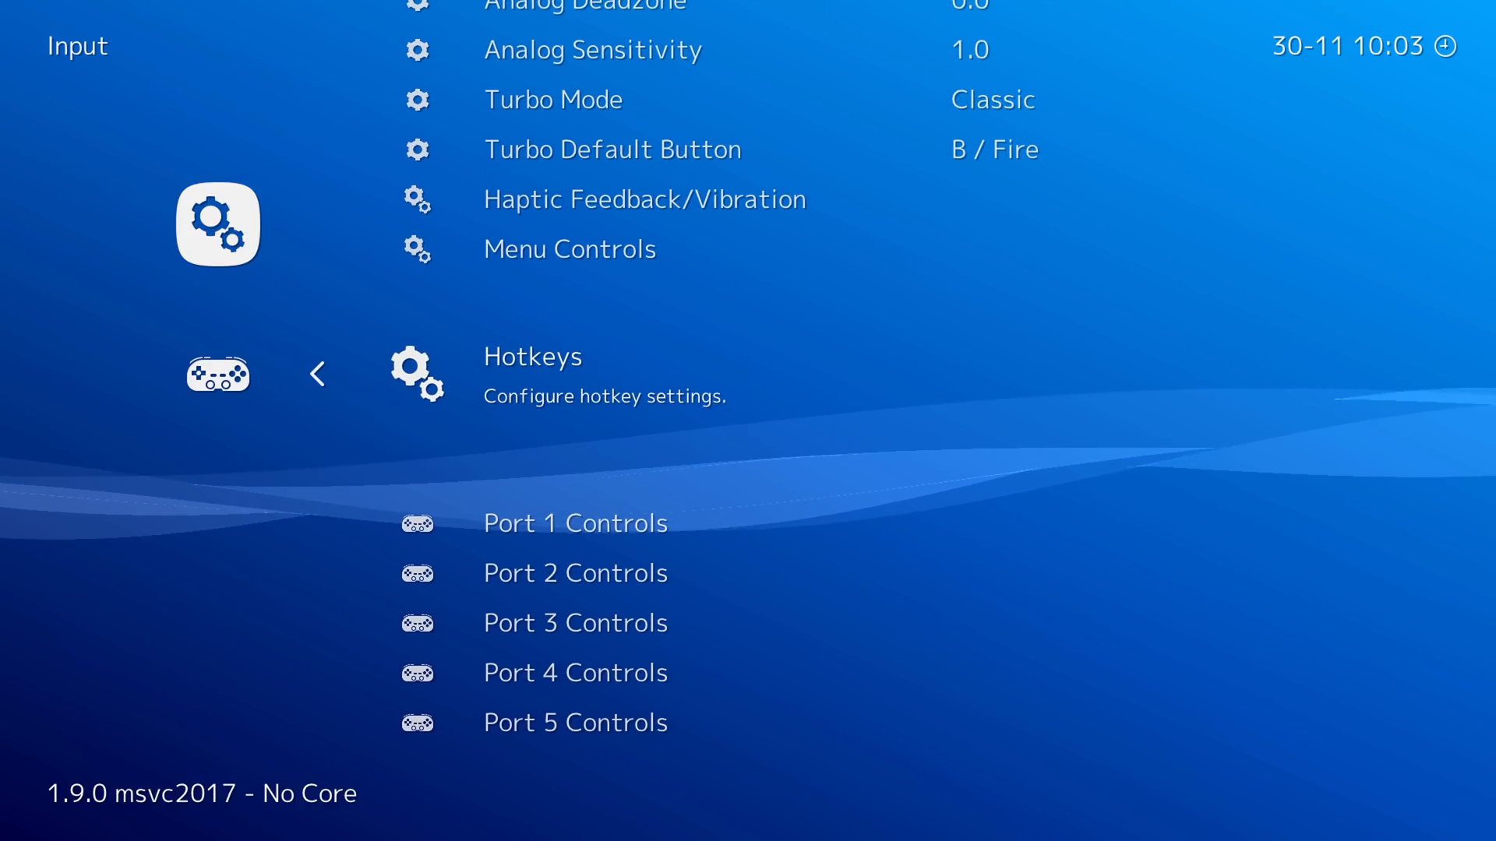
{"action": "key", "text": "Return"}
{"action": "key", "text": "Down"}
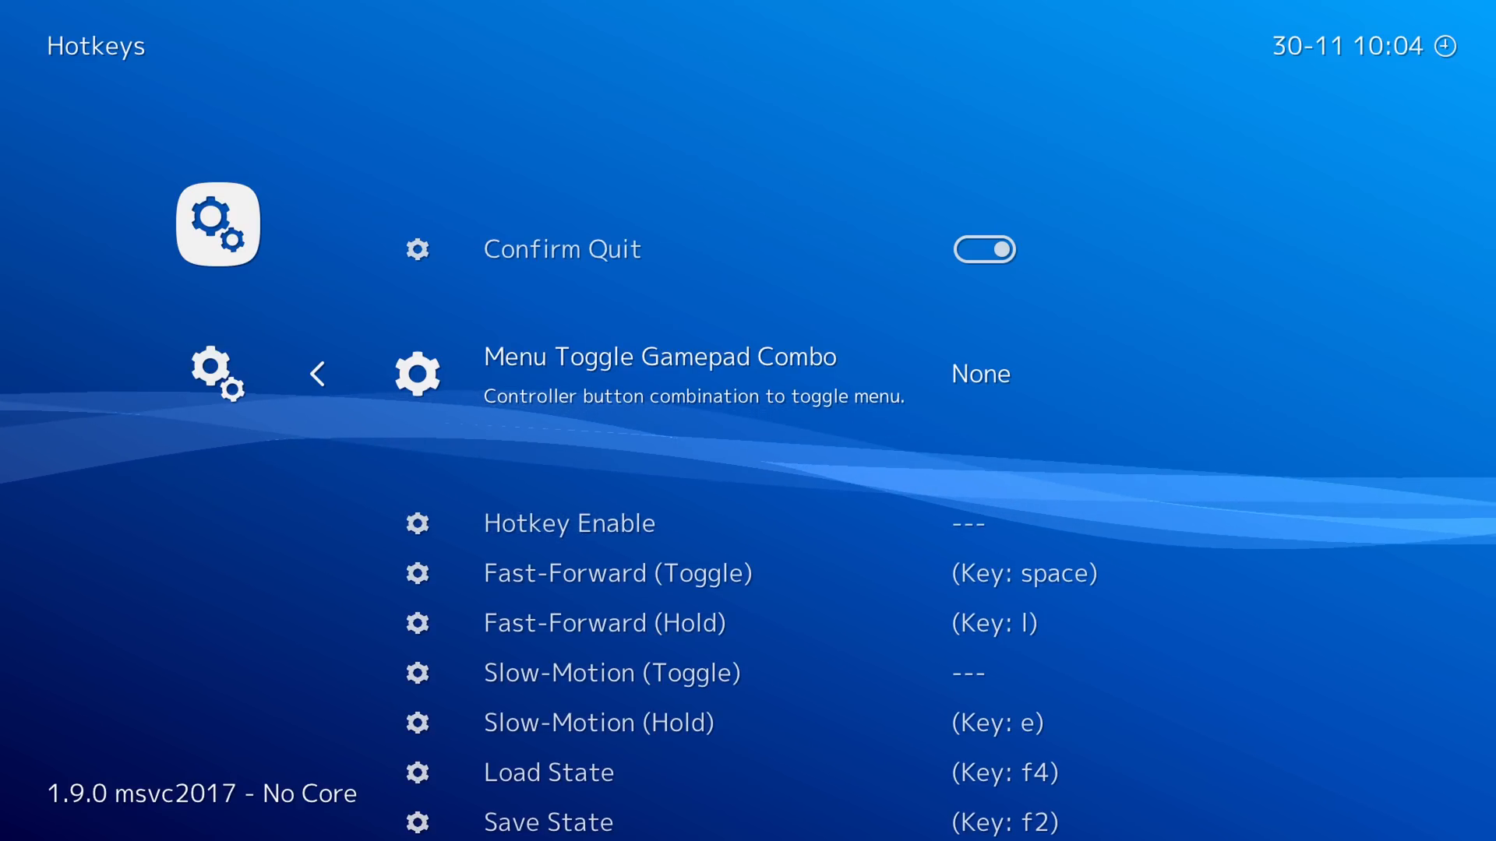
{"action": "key", "text": "super+g"}
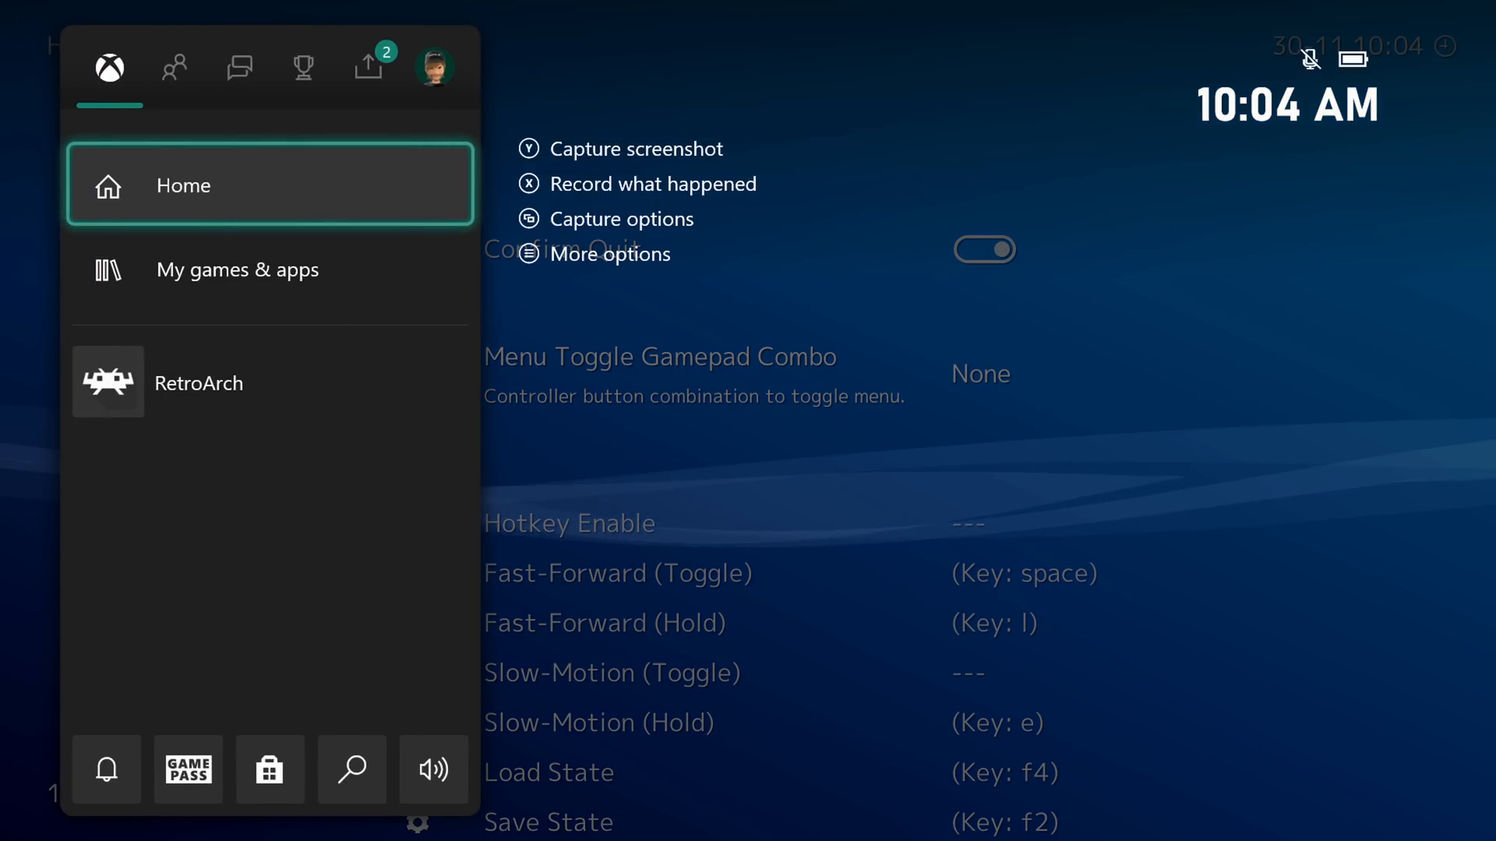
{"action": "key", "text": "super+g"}
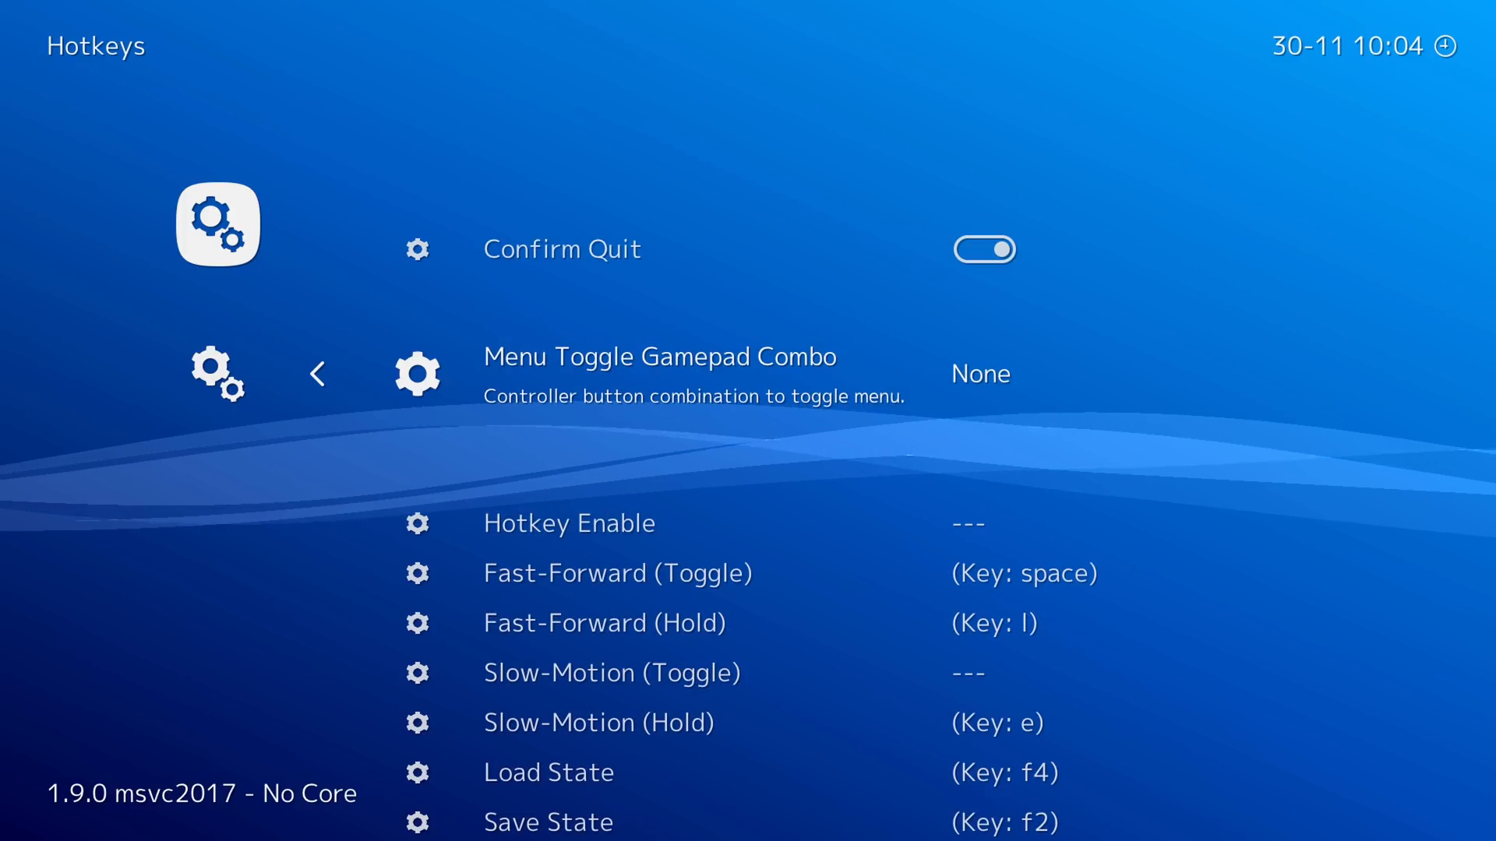
{"action": "key", "text": "super+g"}
{"action": "key", "text": "super+g"}
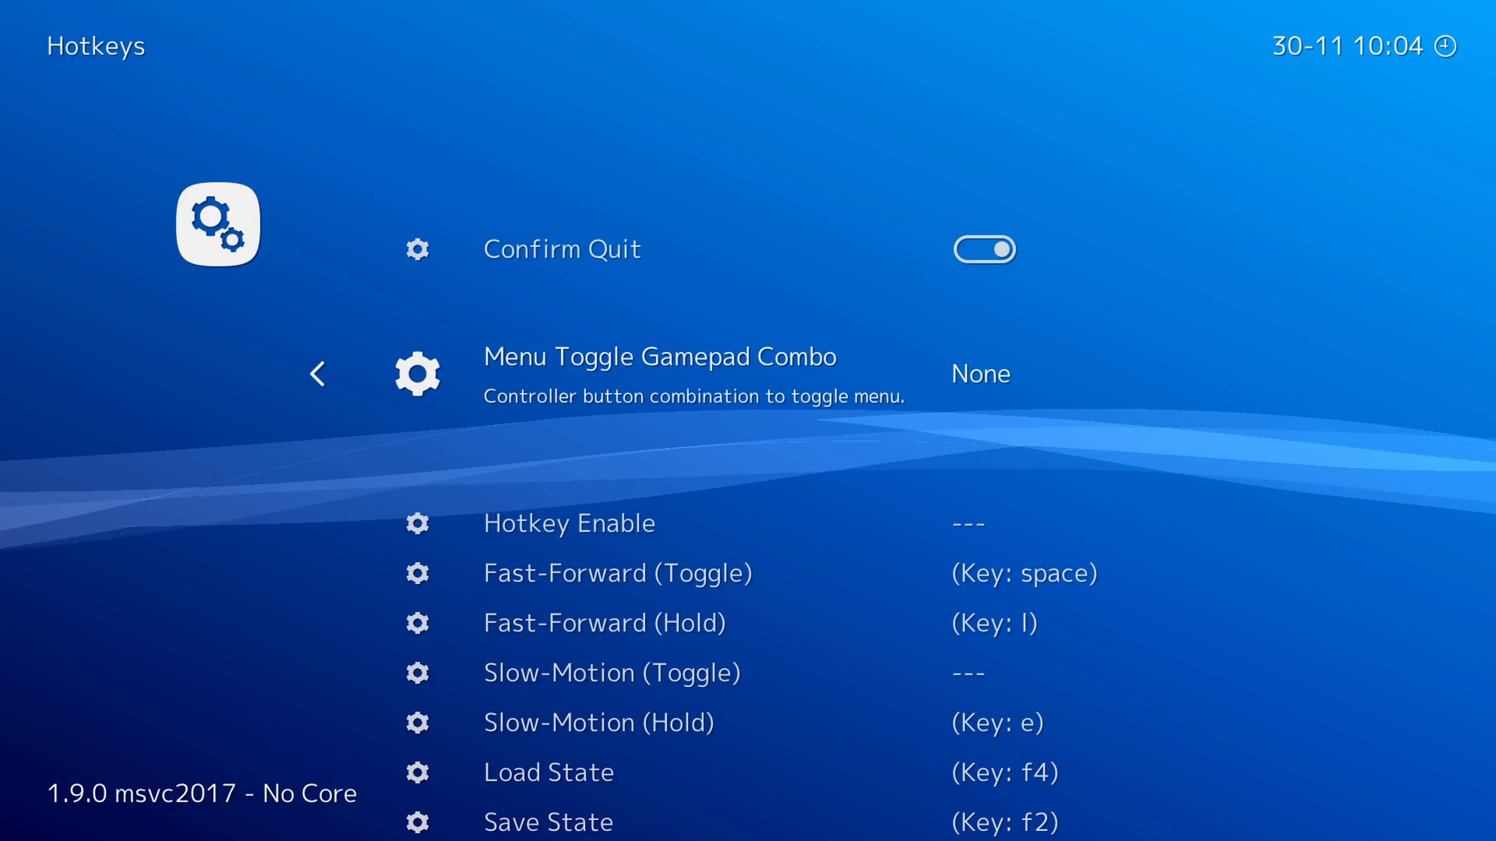
Set Menu Toggle Gamepad Combo to Start + Select and return to Input settings.
{"action": "key", "text": "Return"}
{"action": "key", "text": "Down"}
{"action": "key", "text": "Down"}
{"action": "key", "text": "Down"}
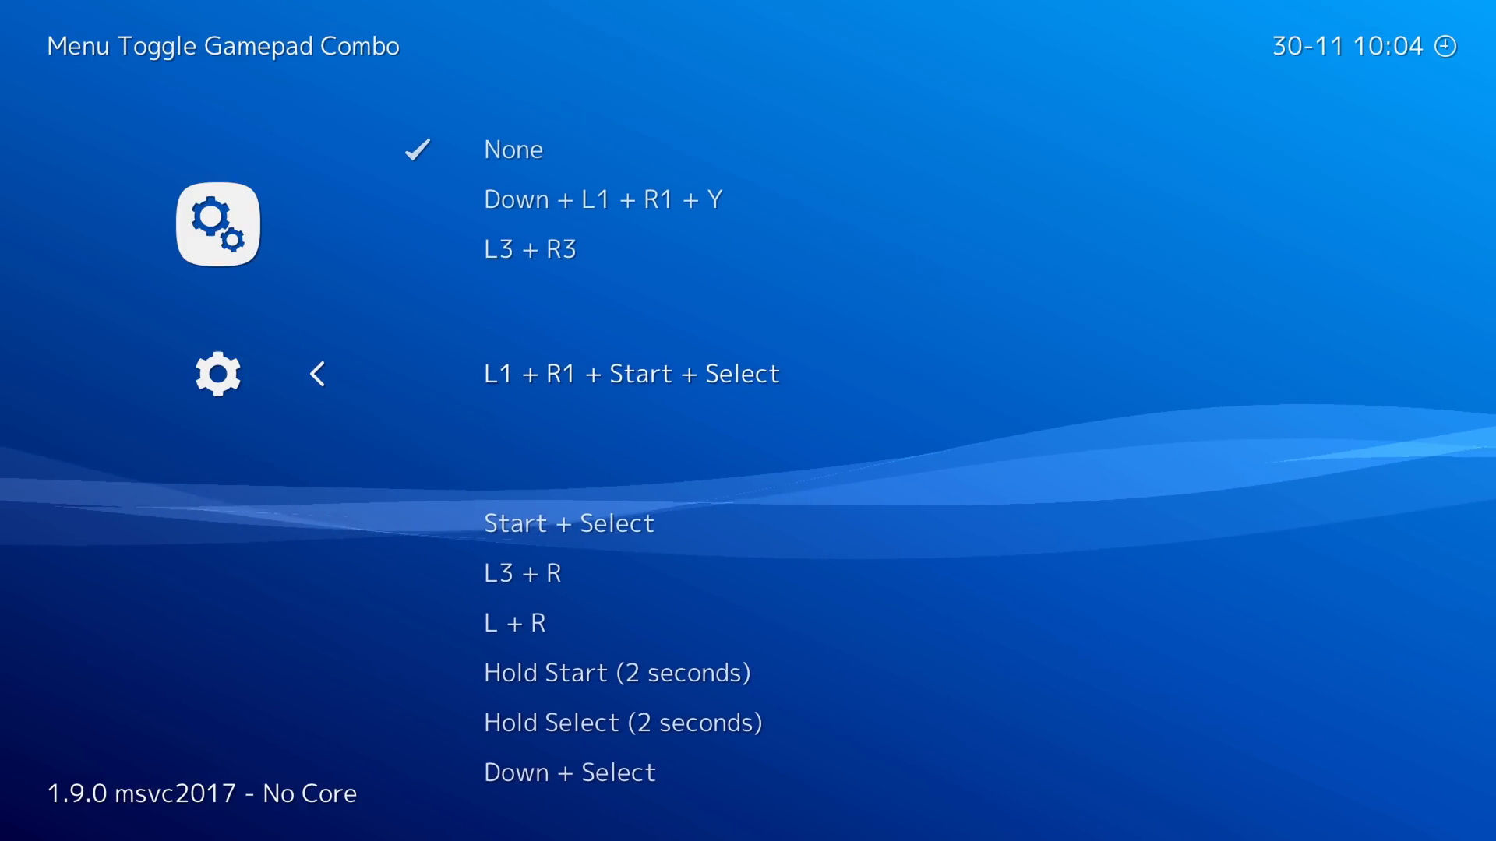
{"action": "key", "text": "Down"}
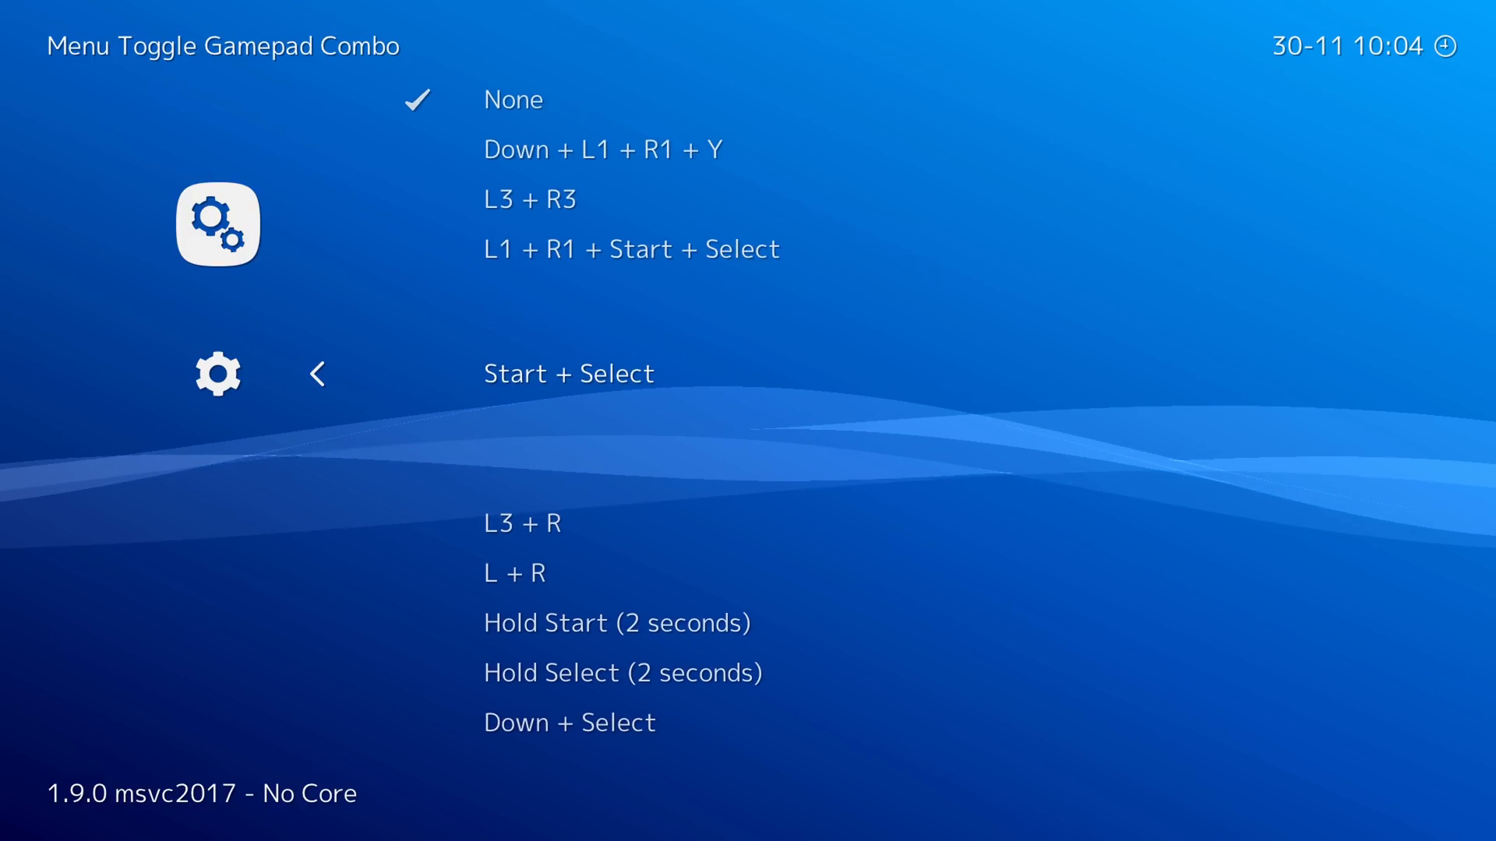
{"action": "key", "text": "Return"}
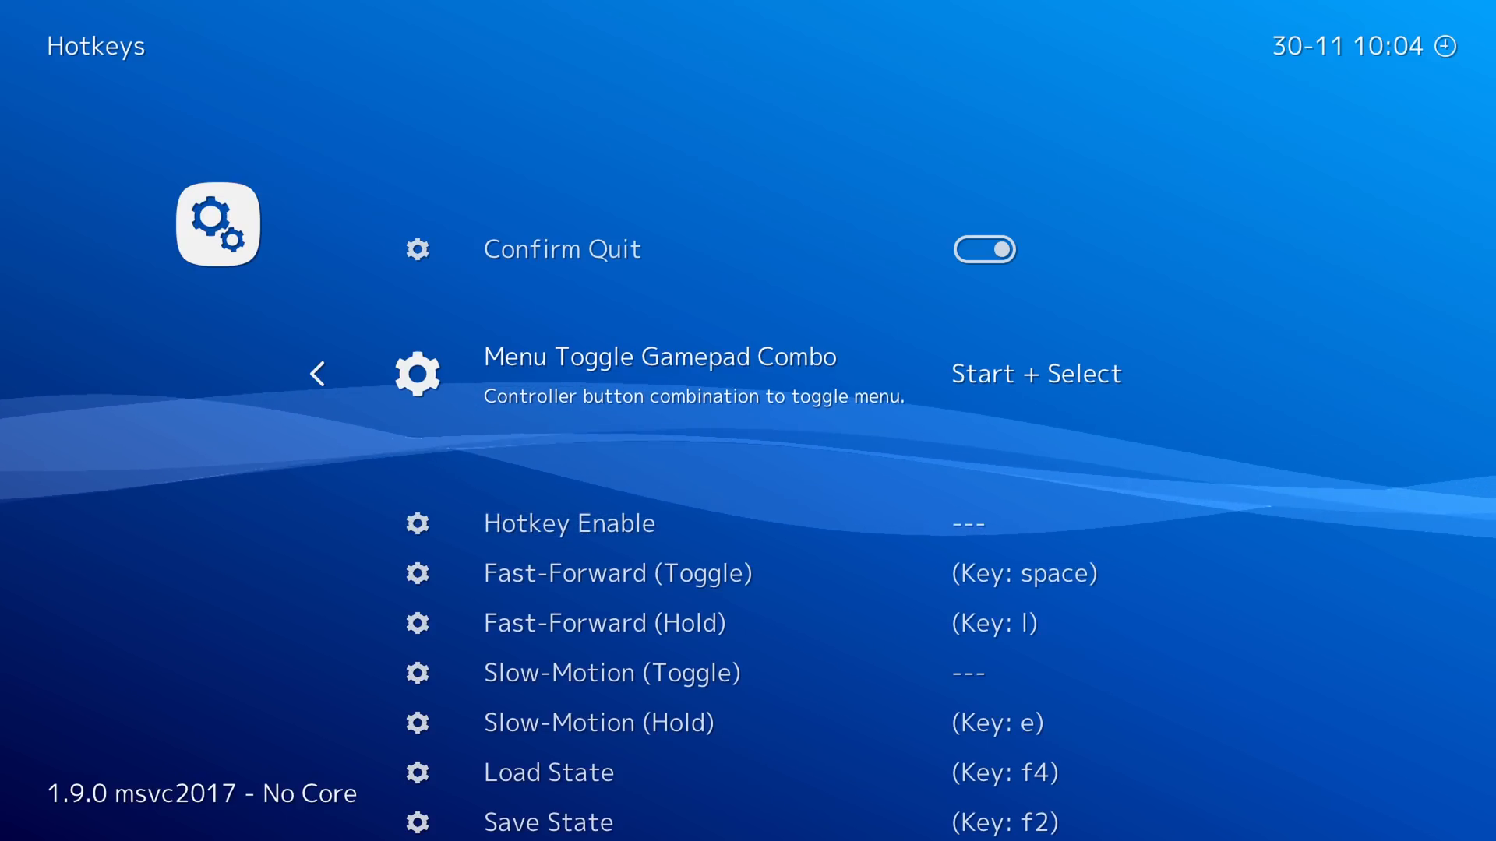
{"action": "key", "text": "BackSpace"}
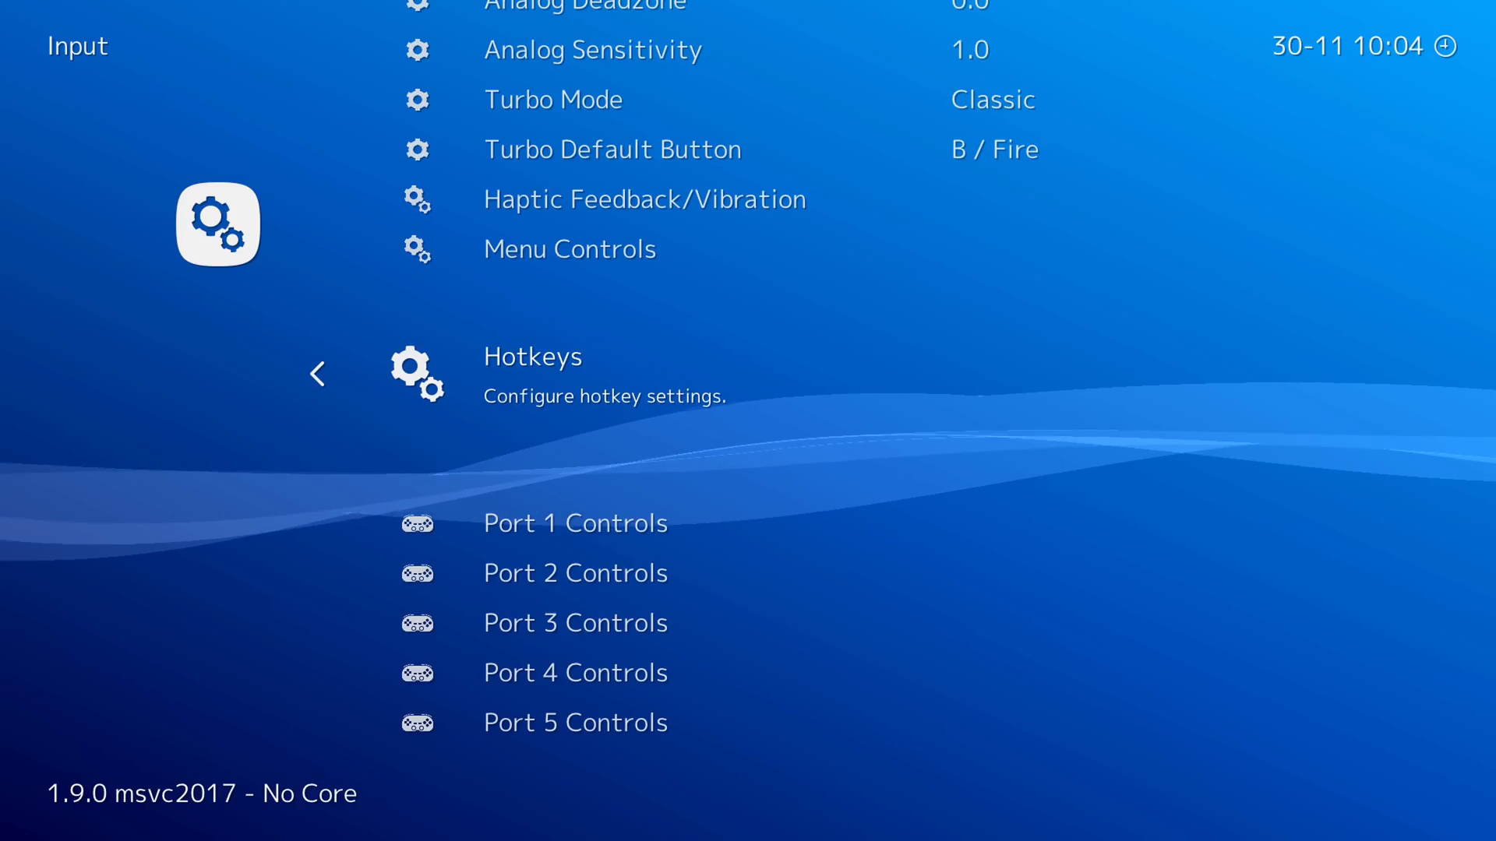
Go back to Settings and enter the User Interface settings.
{"action": "key", "text": "BackSpace"}
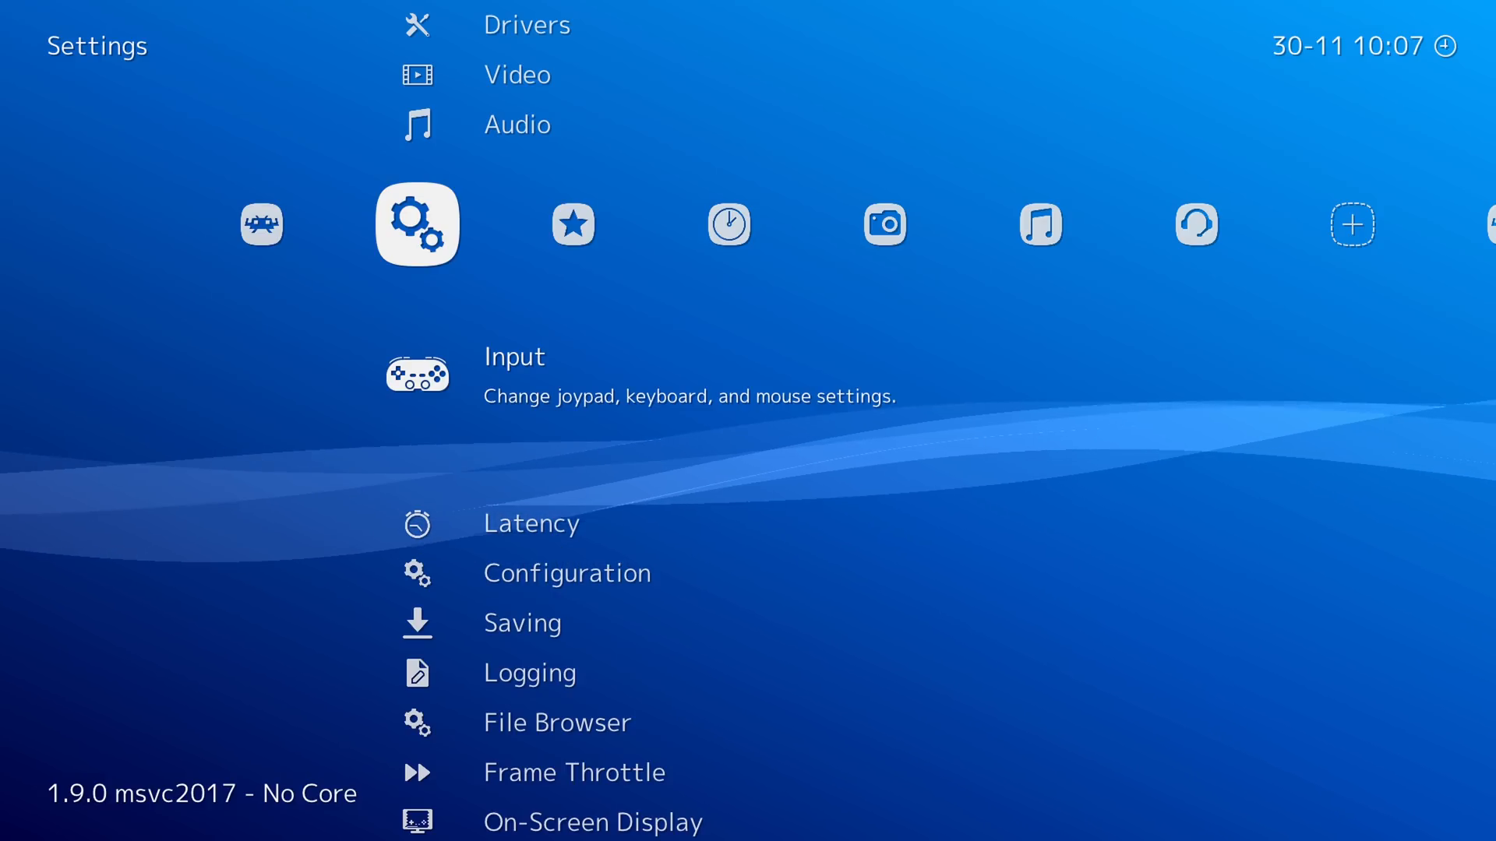
{"action": "key", "text": "Down"}
{"action": "key", "text": "Down"}
{"action": "key", "text": "Down"}
{"action": "key", "text": "Down"}
{"action": "key", "text": "Down"}
{"action": "key", "text": "Down"}
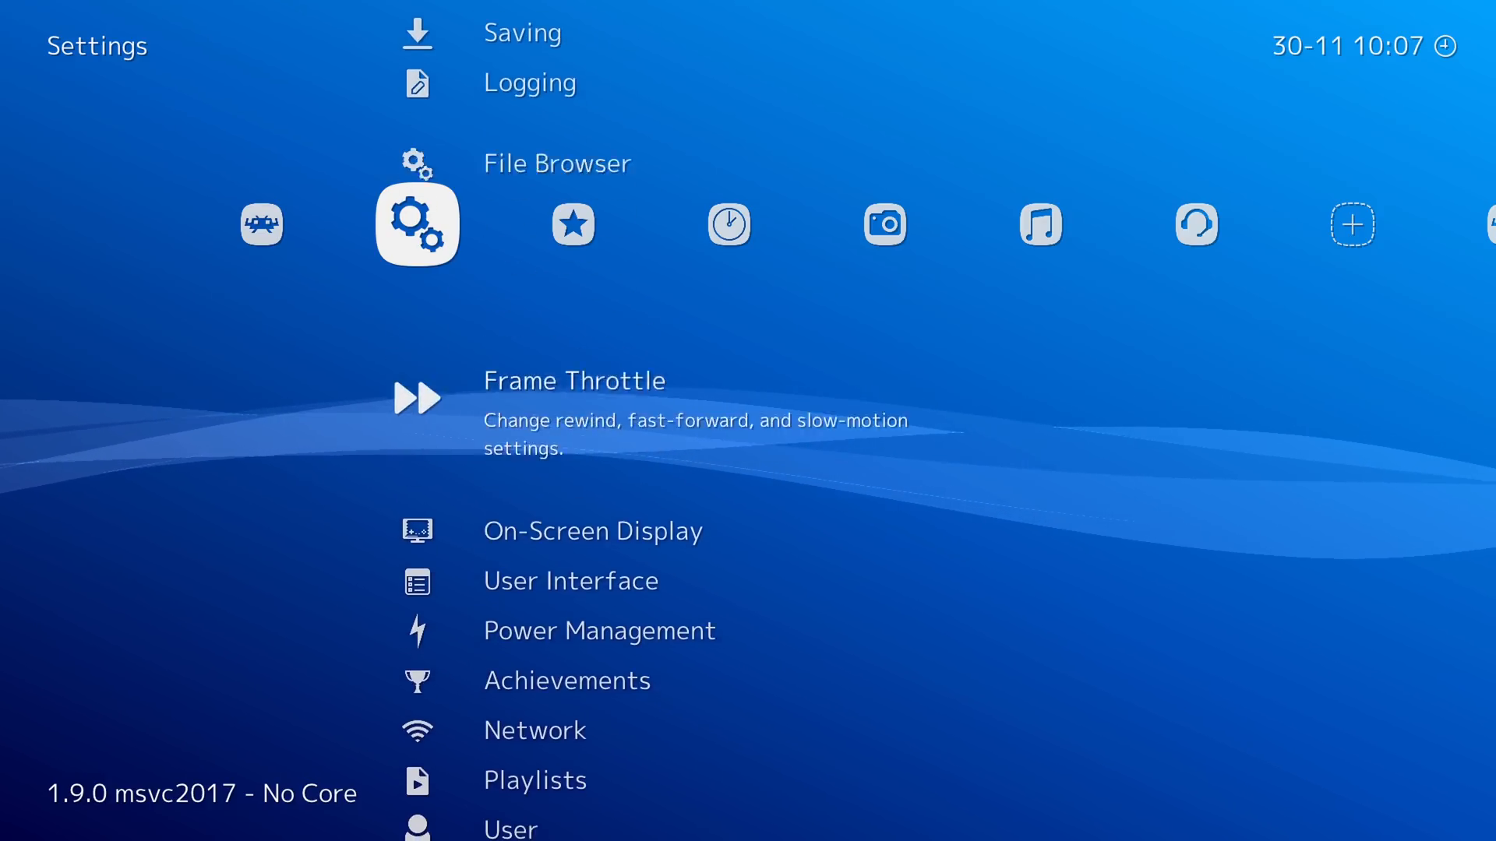
{"action": "key", "text": "Down"}
{"action": "key", "text": "Down"}
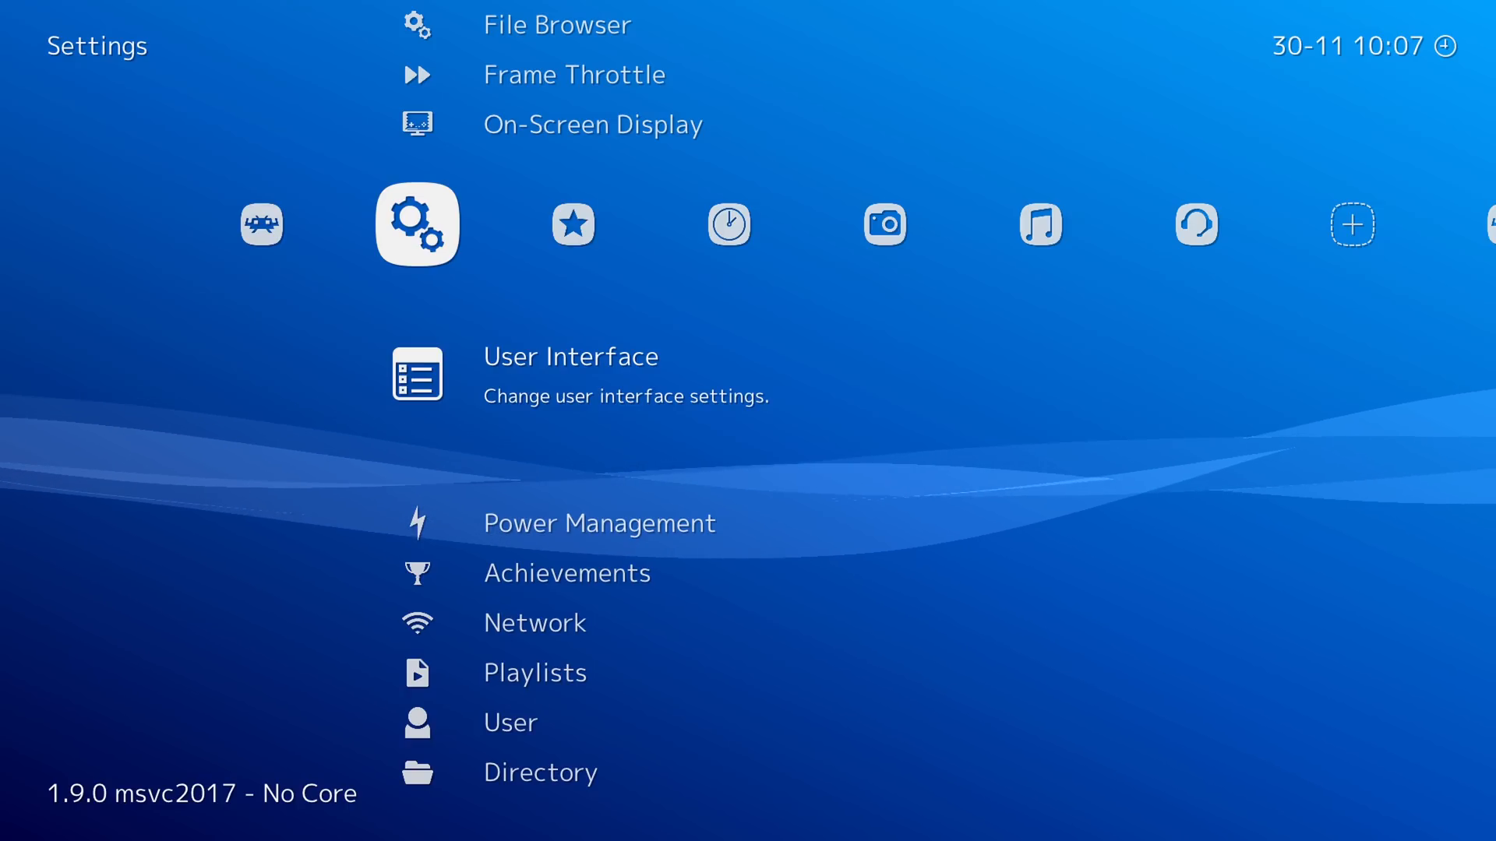
{"action": "key", "text": "Return"}
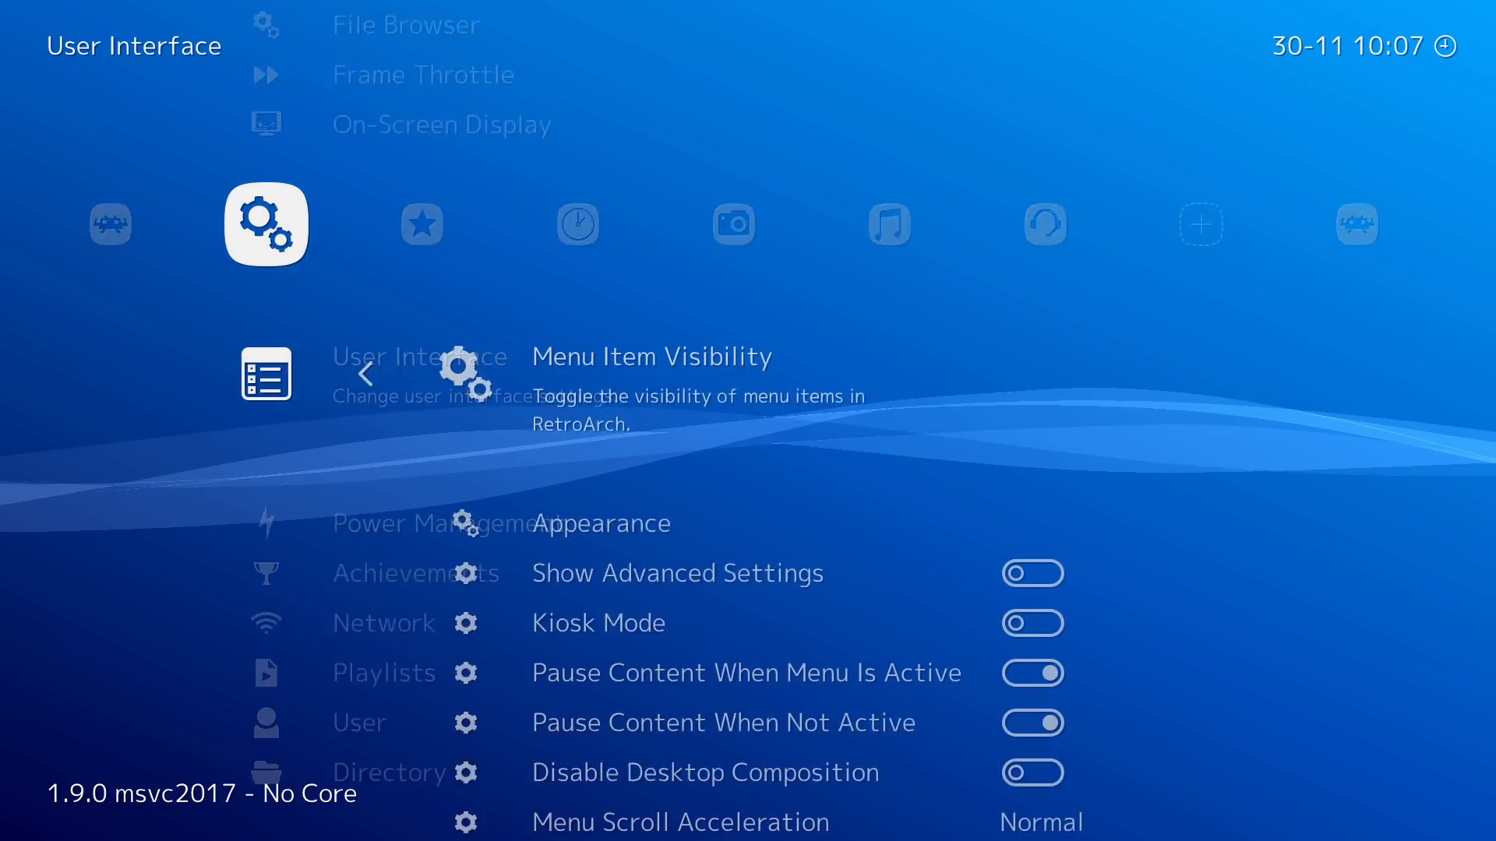
Switch off Pause Content When Menu Is Active, review Pause Content When Not Active, and back out.
{"action": "key", "text": "Down"}
{"action": "key", "text": "Down"}
{"action": "key", "text": "Down"}
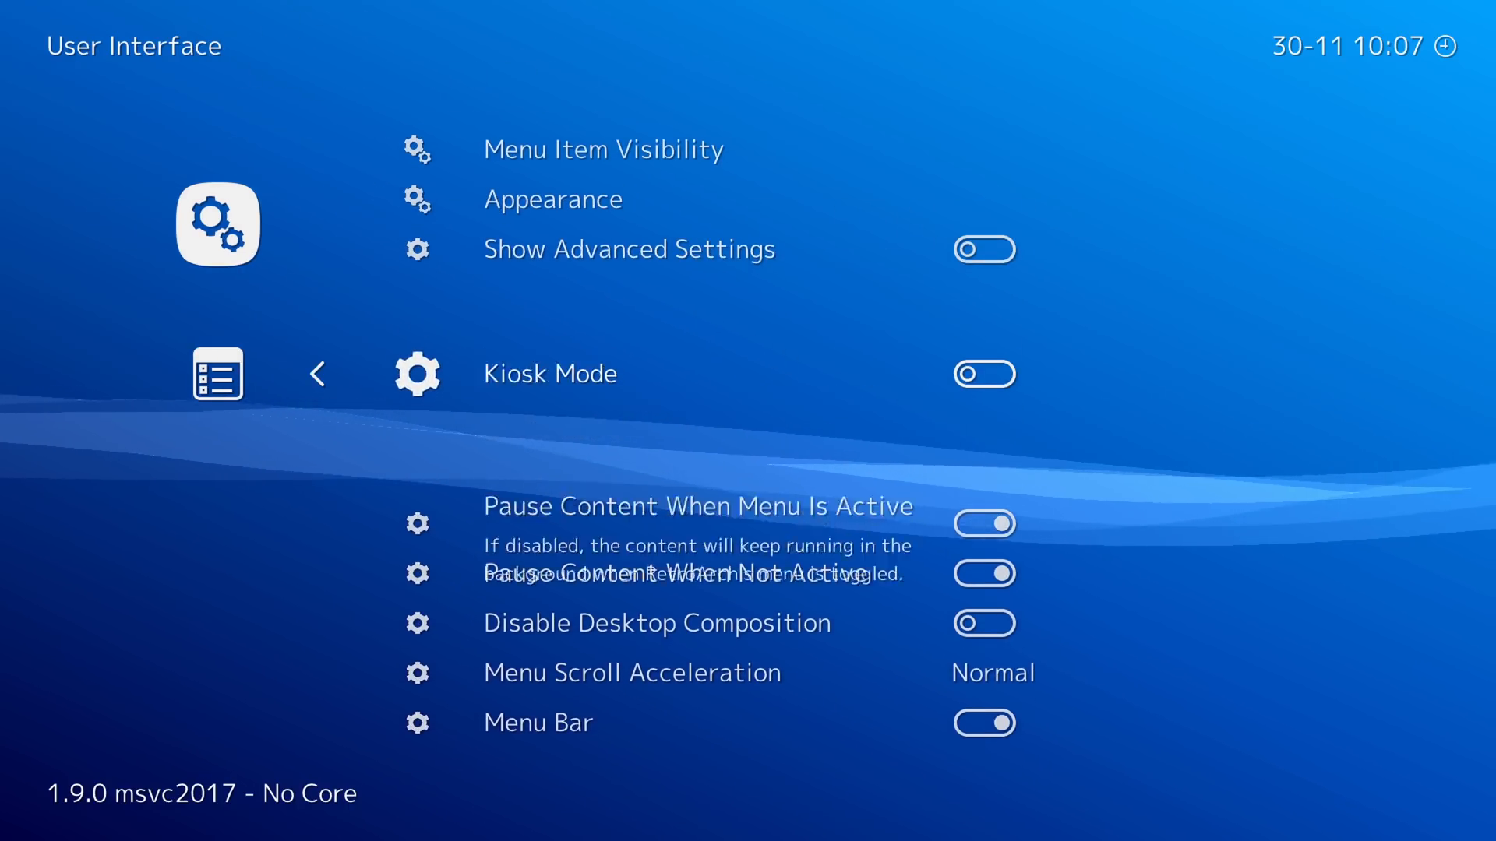
{"action": "key", "text": "Down"}
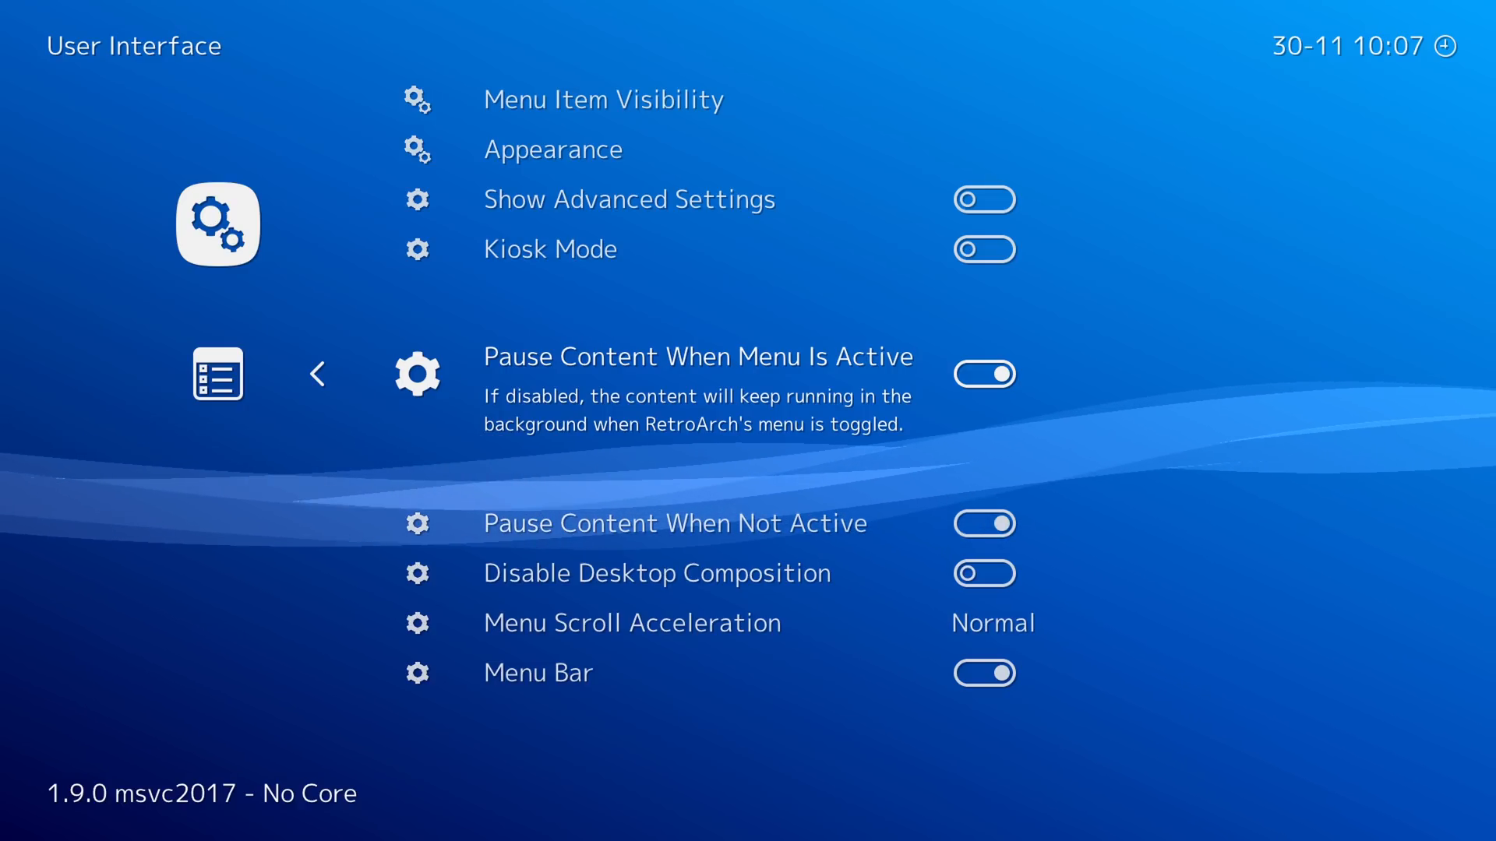
{"action": "key", "text": "Return"}
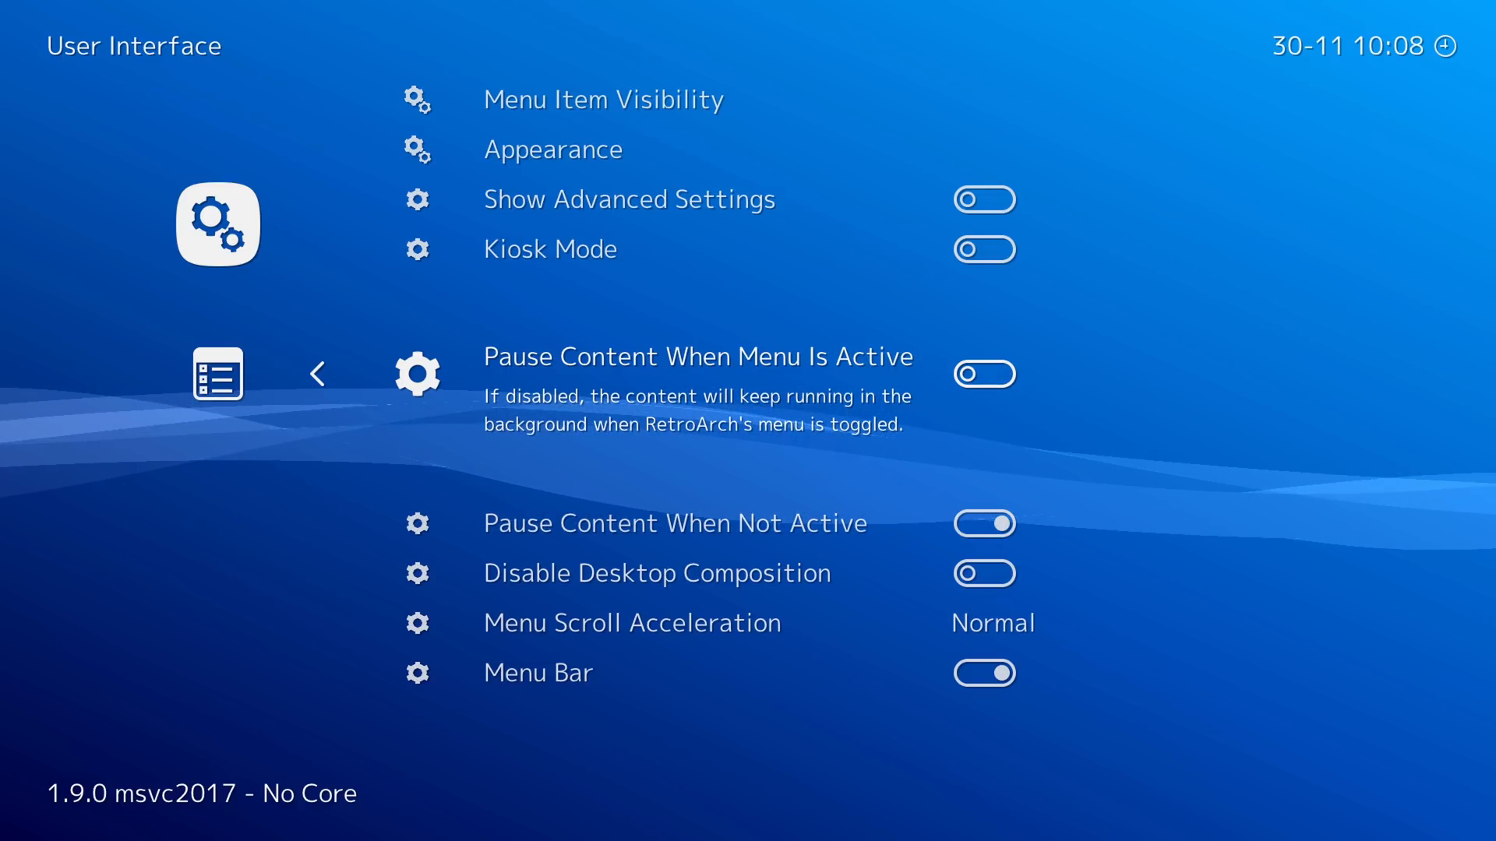
{"action": "key", "text": "Down"}
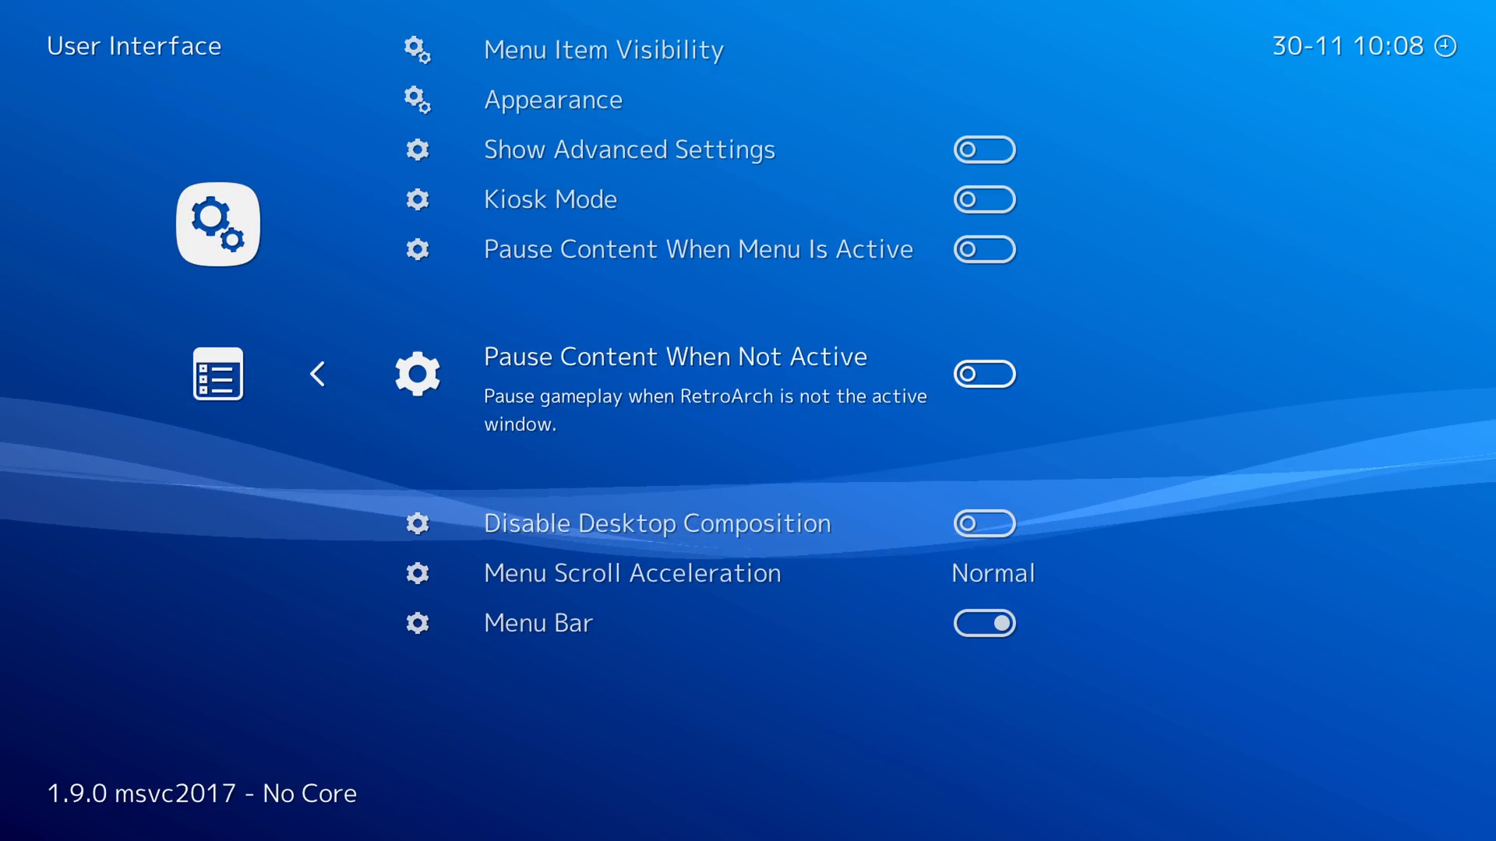
{"action": "key", "text": "BackSpace"}
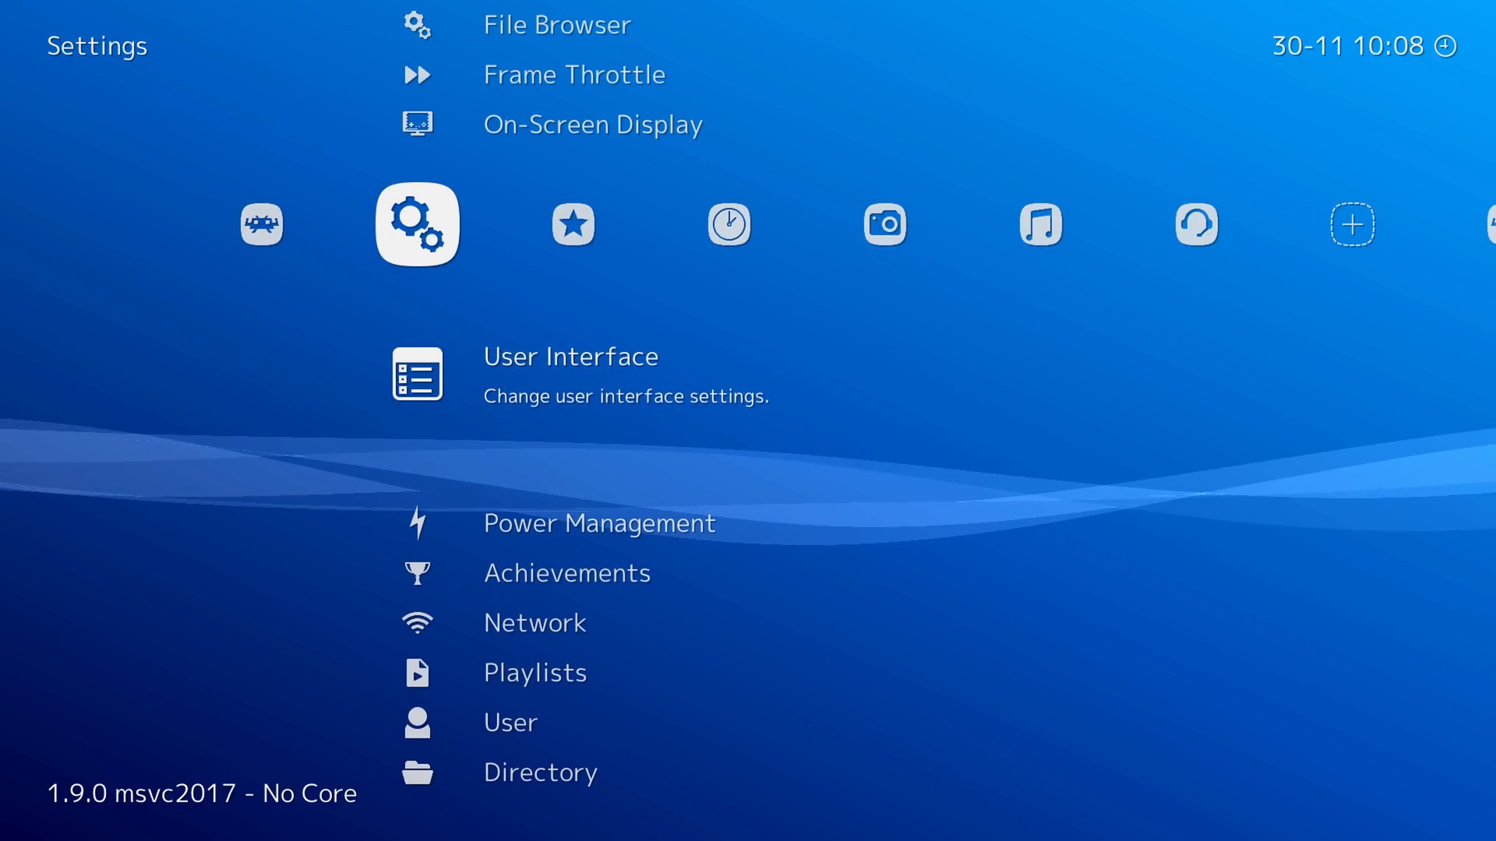
Save the current configuration again via Configuration File and return to the Main Menu.
{"action": "key", "text": "Left"}
{"action": "key", "text": "Down"}
{"action": "key", "text": "Down"}
{"action": "key", "text": "Down"}
{"action": "key", "text": "Down"}
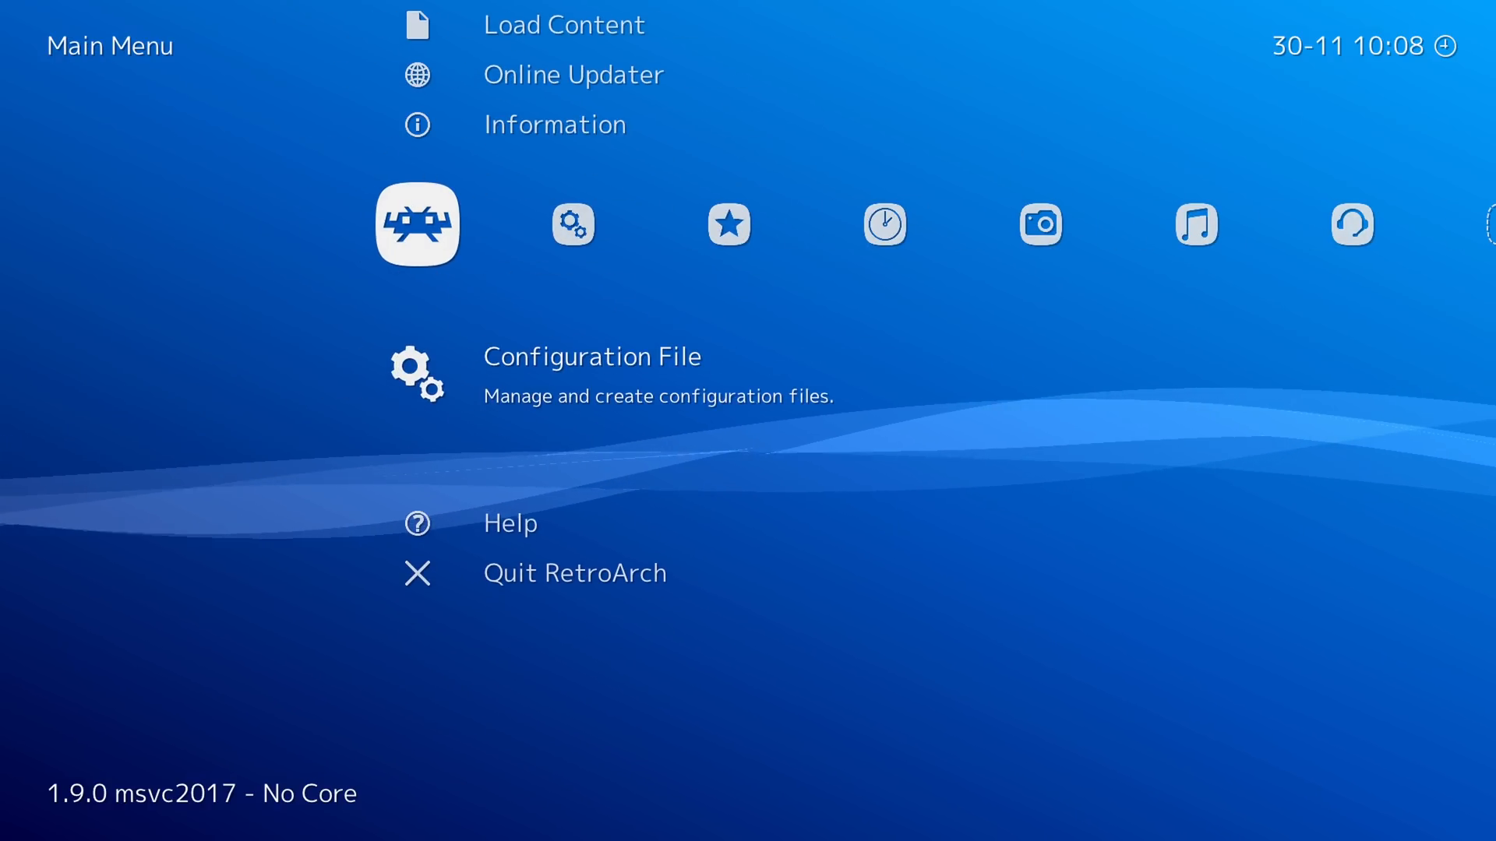
{"action": "key", "text": "Return"}
{"action": "key", "text": "Down"}
{"action": "key", "text": "Down"}
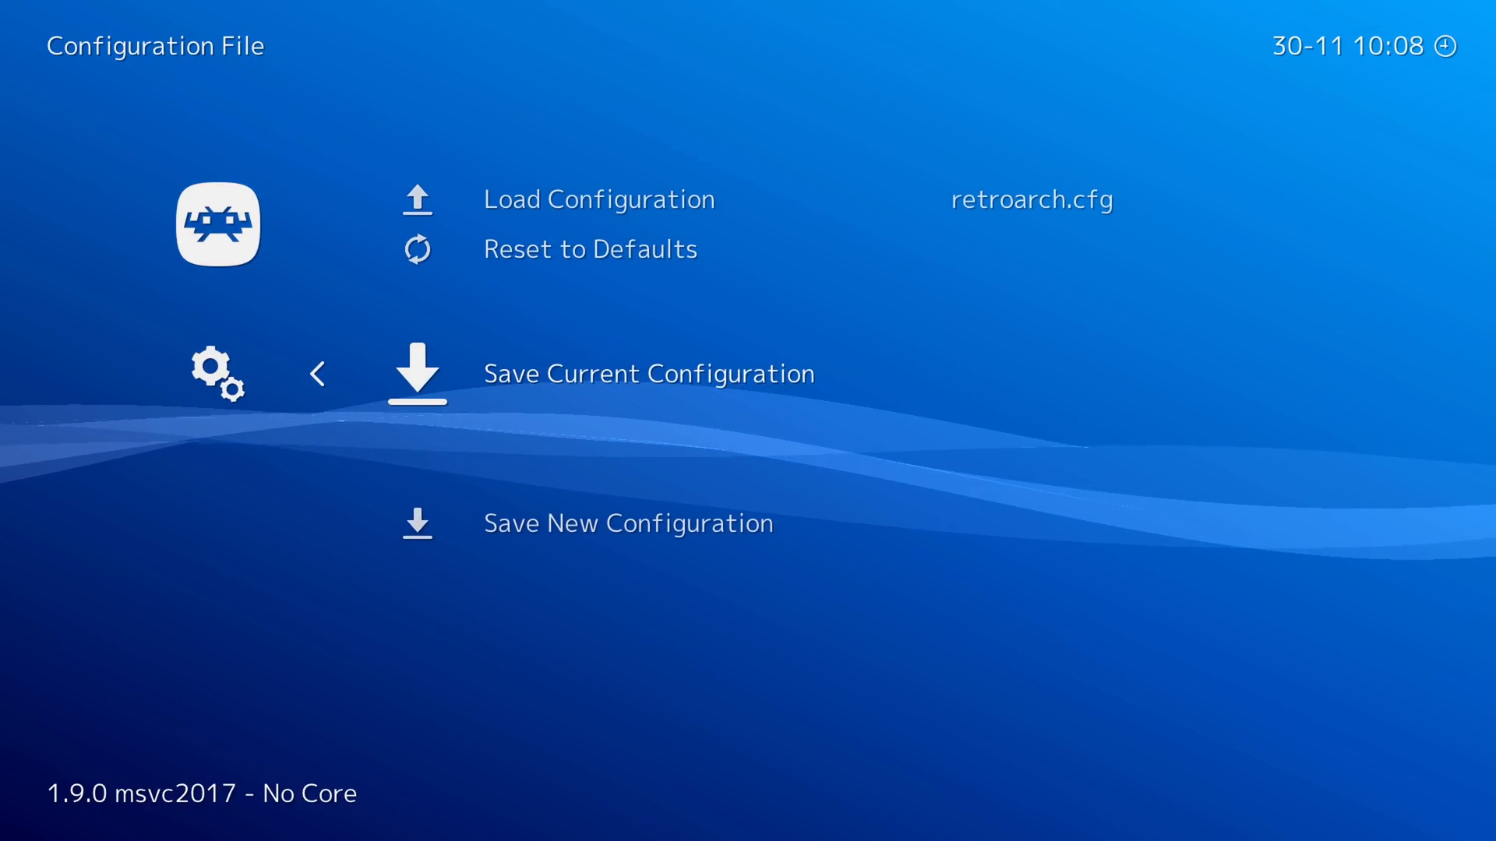
{"action": "key", "text": "Return"}
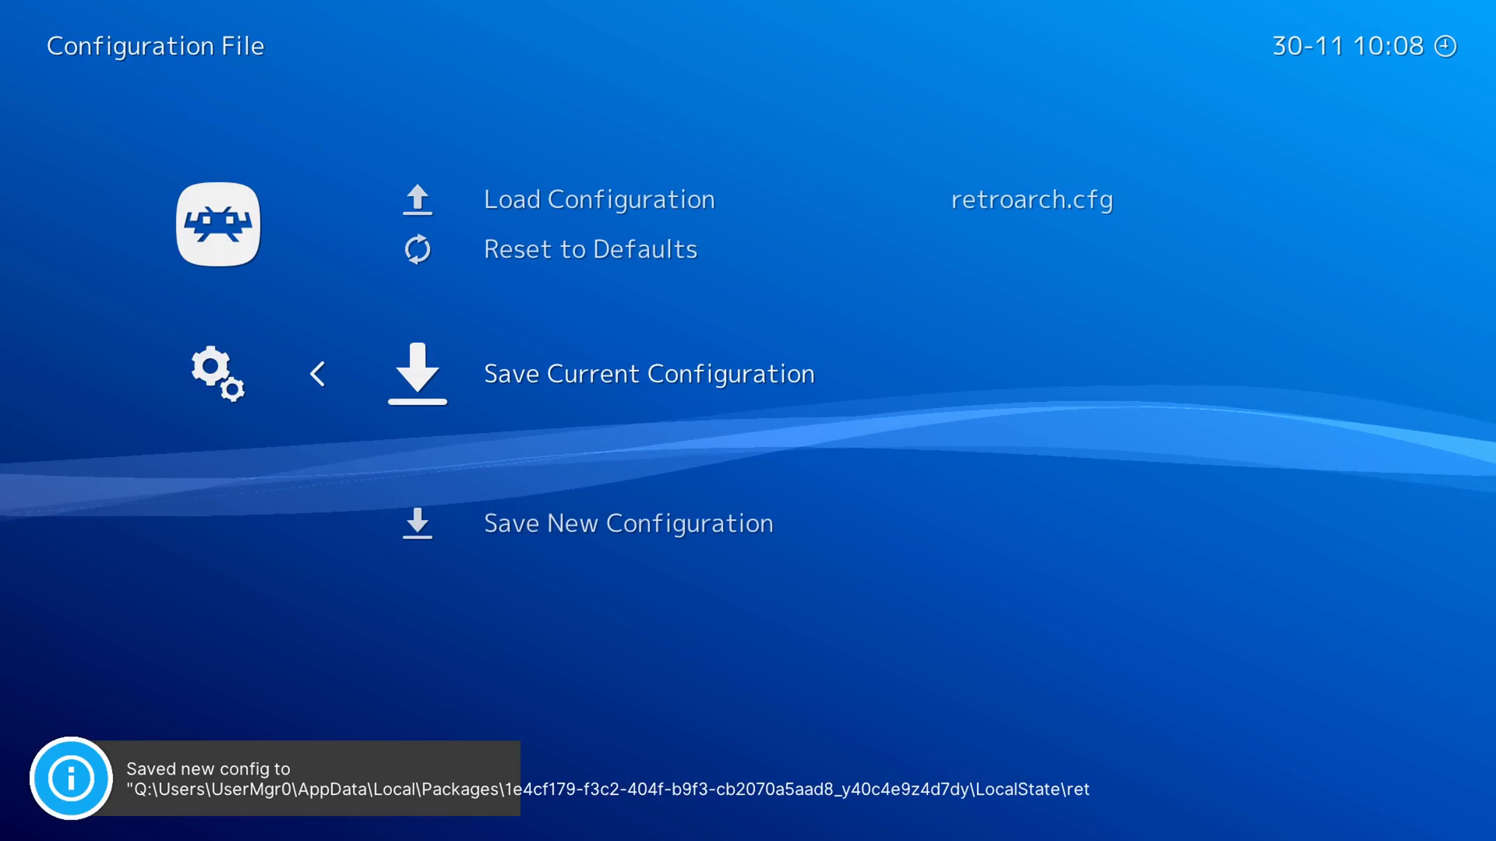
{"action": "key", "text": "BackSpace"}
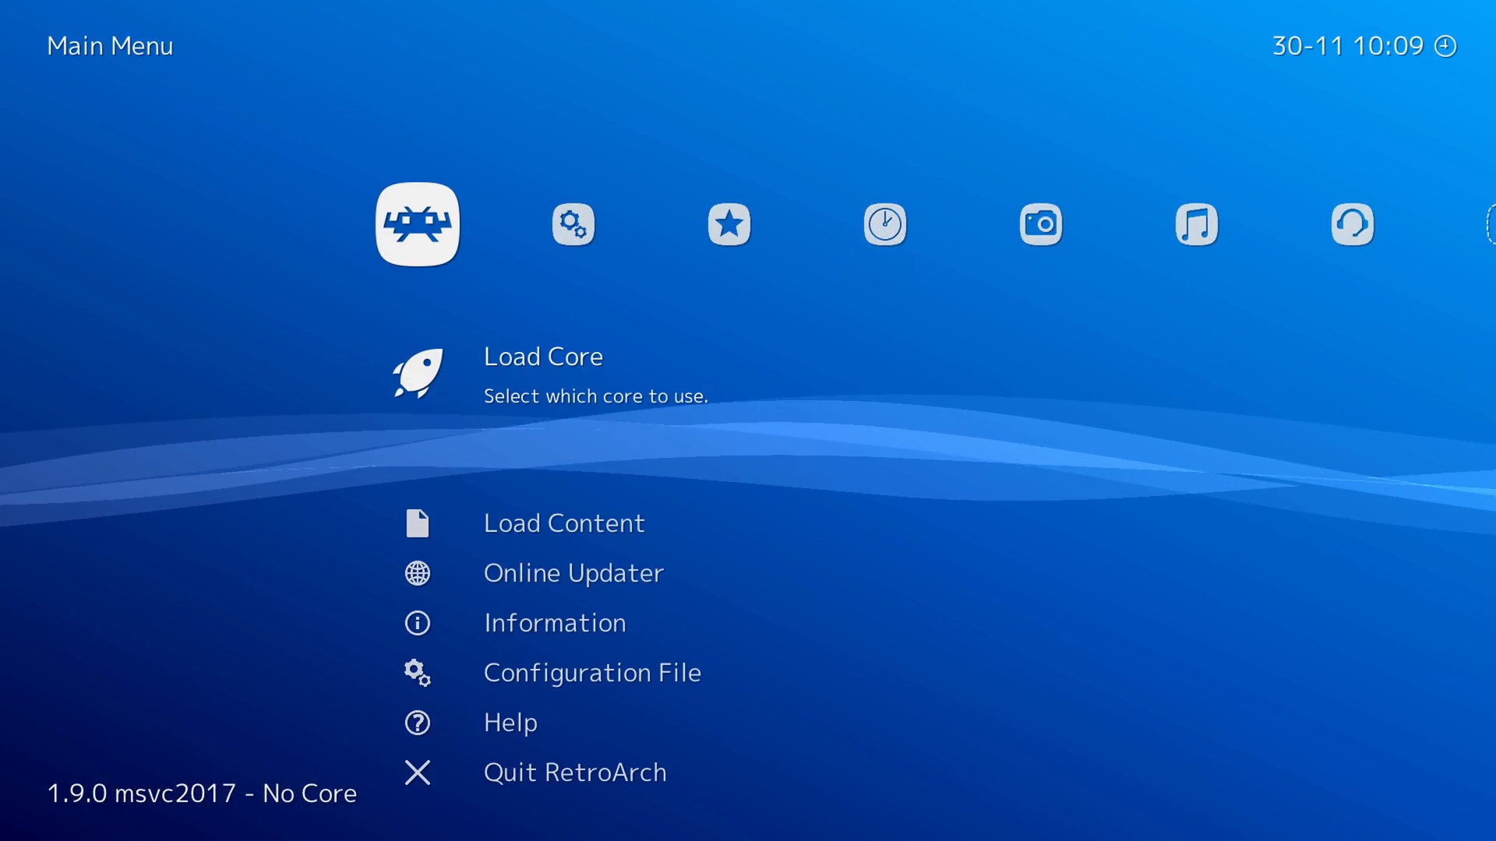